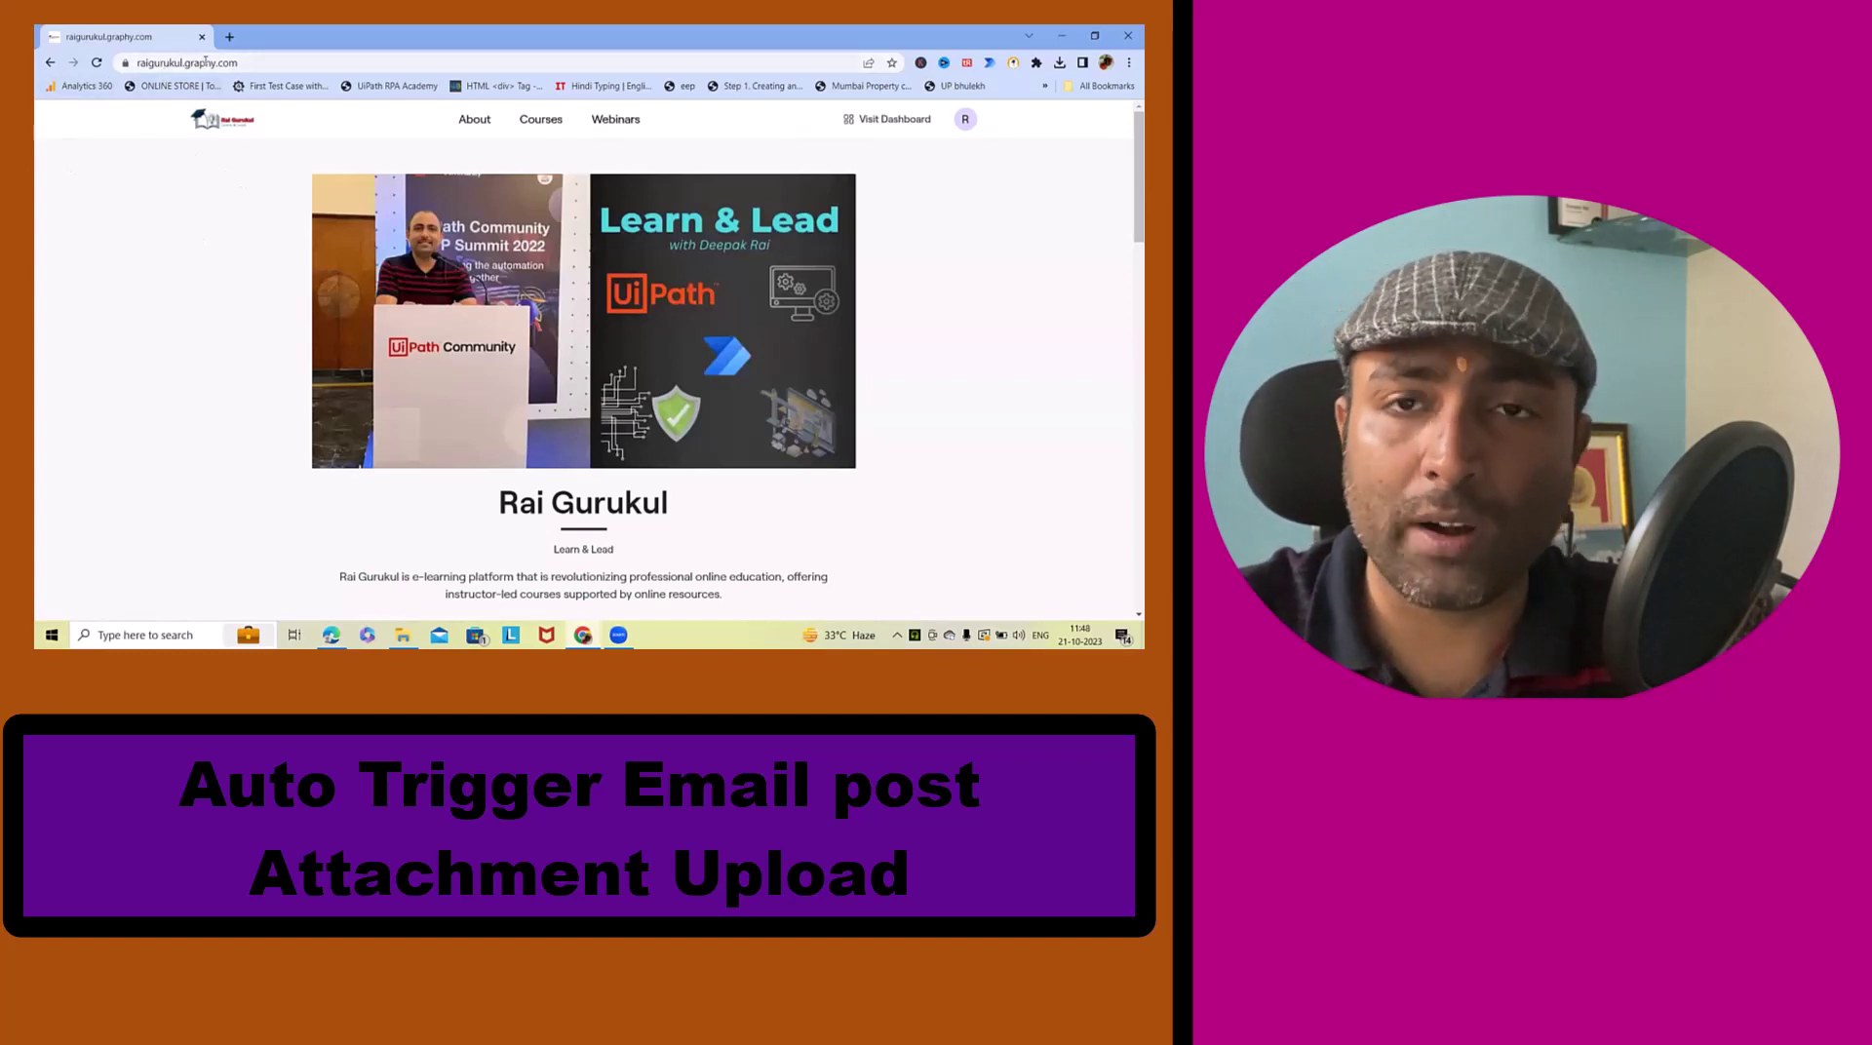
# - Go from the course site back to Confluence and reach the space's Automation rules list via Space settings
pyautogui.scroll(-3, 561, 490)
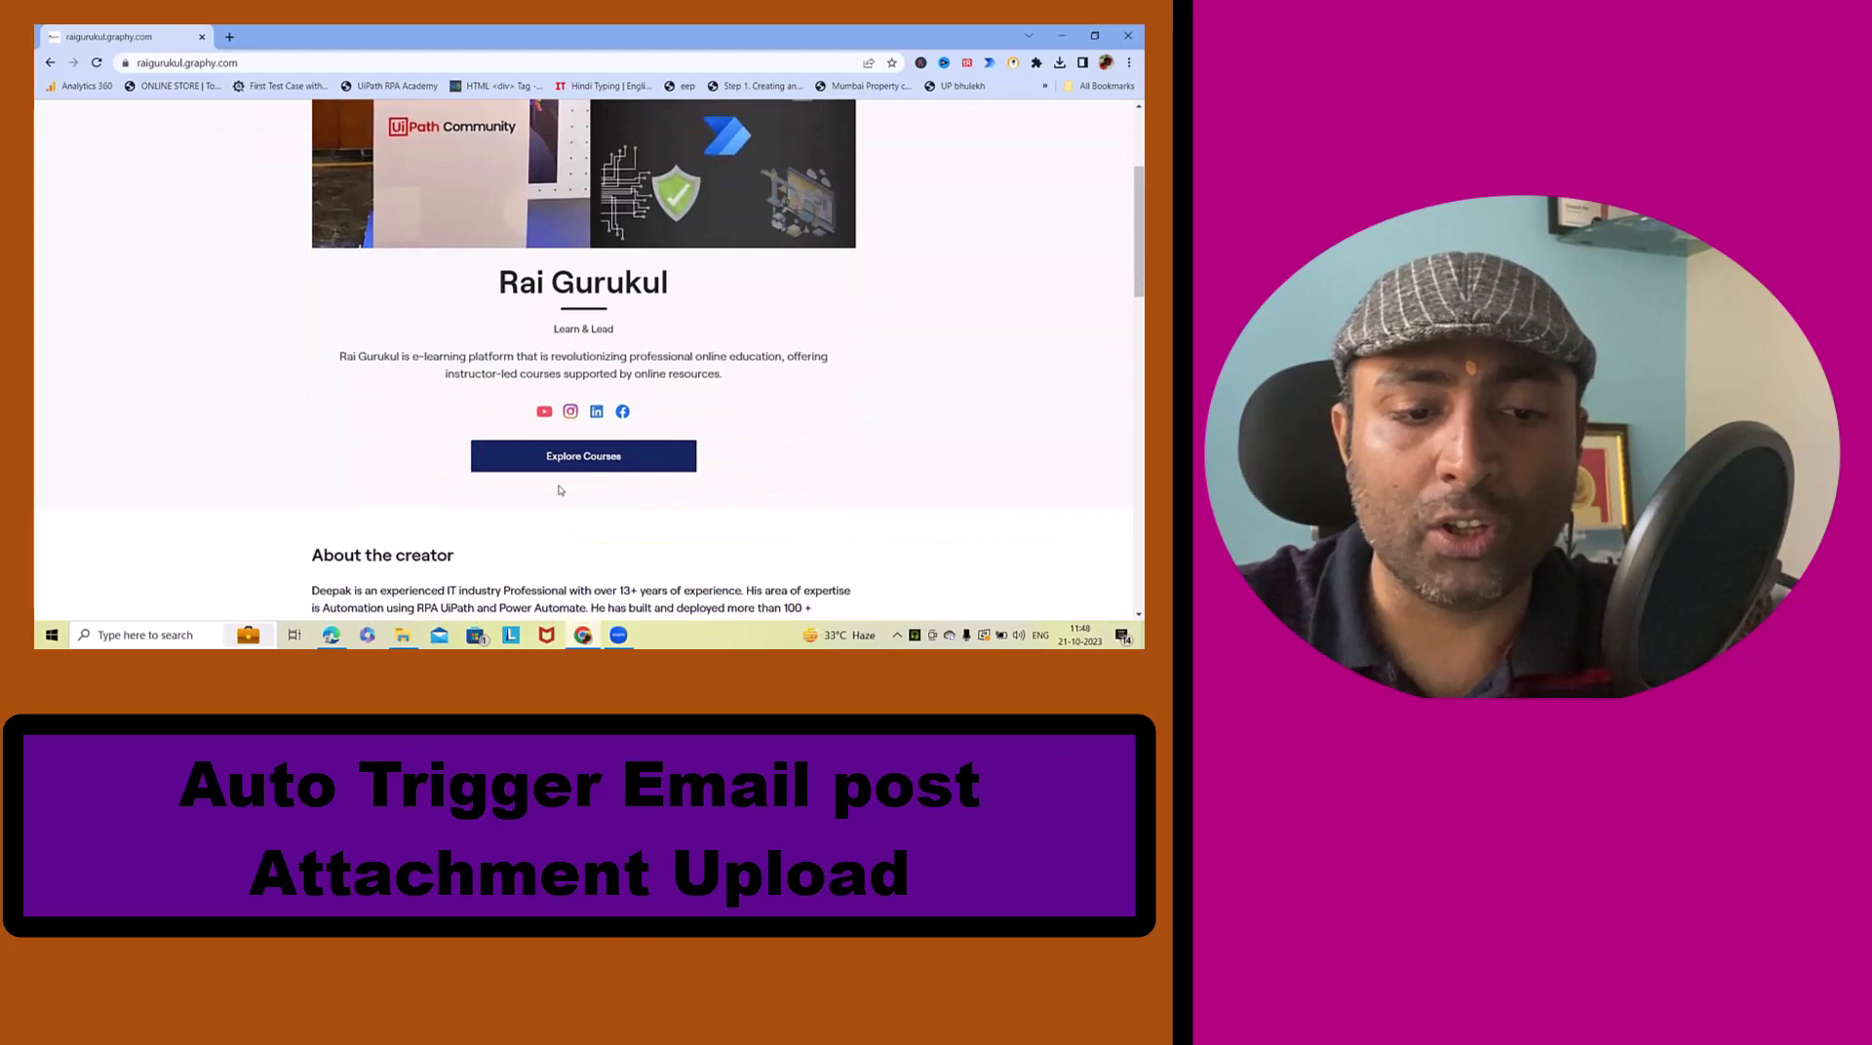
pyautogui.scroll(3, 560, 491)
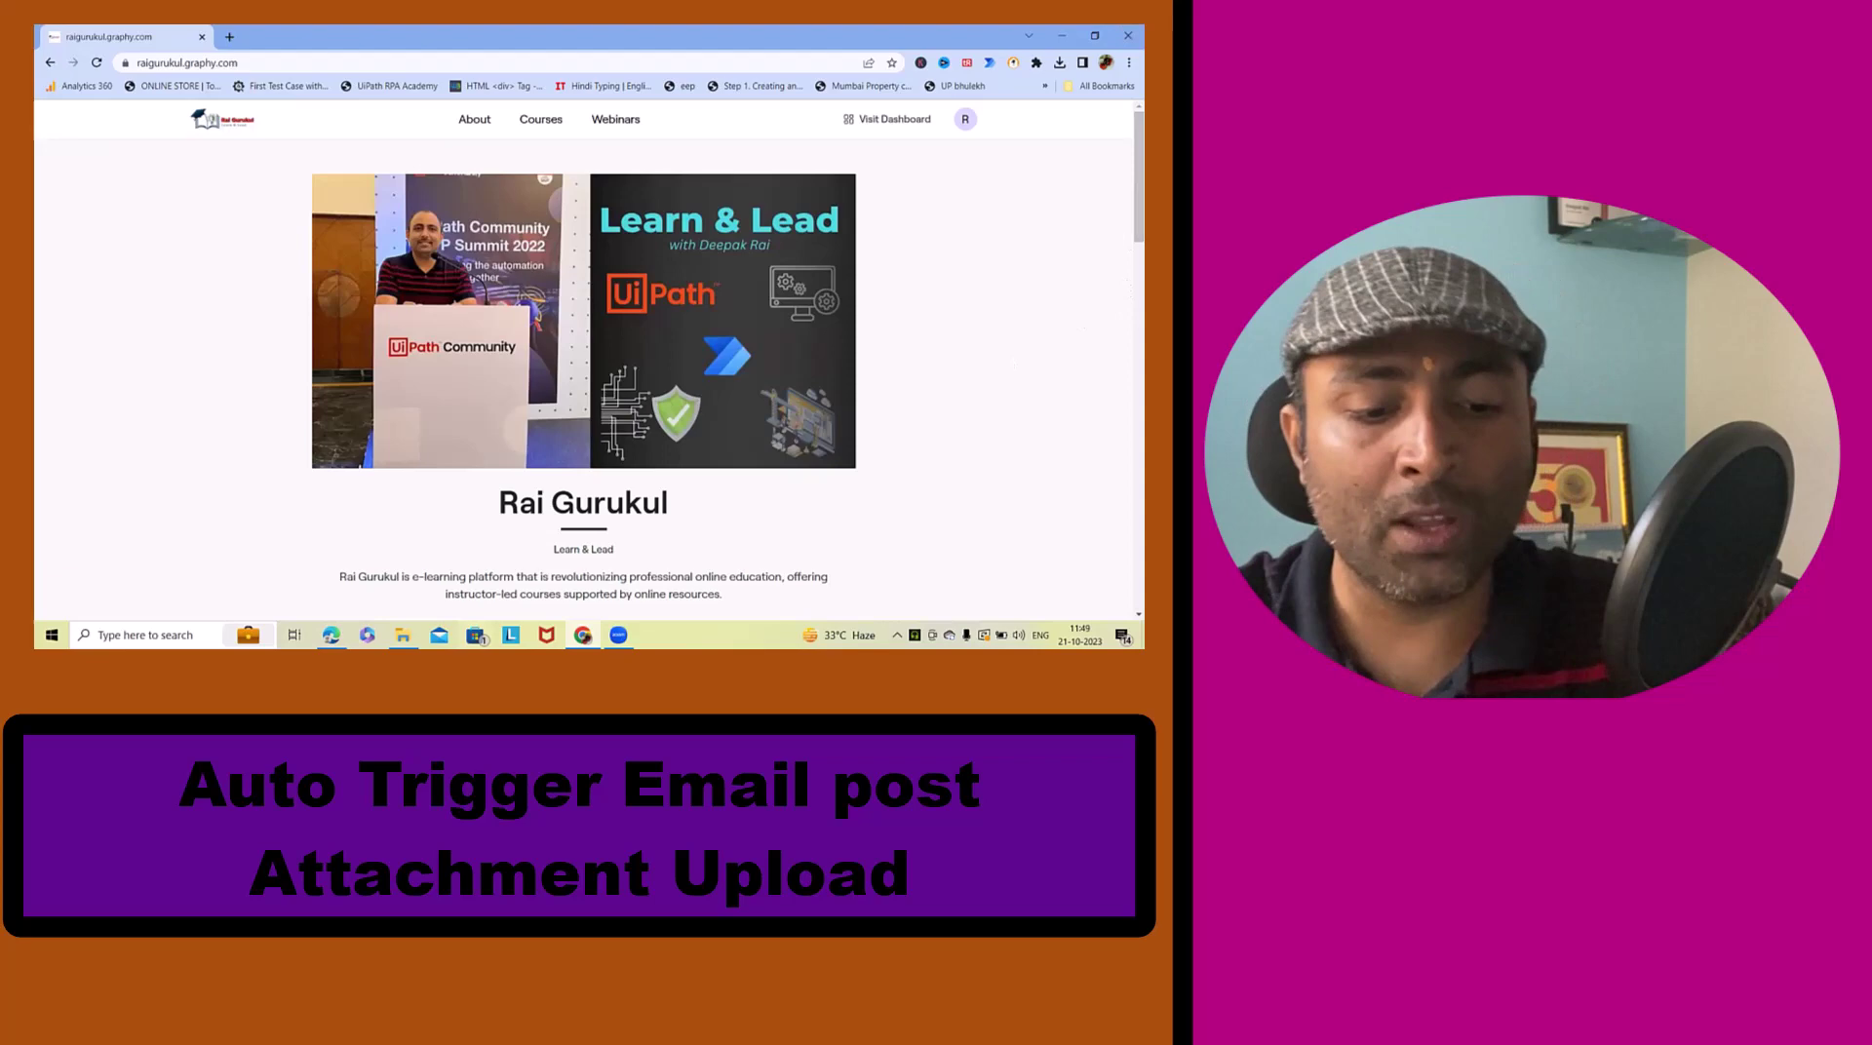
pyautogui.click(1128, 33)
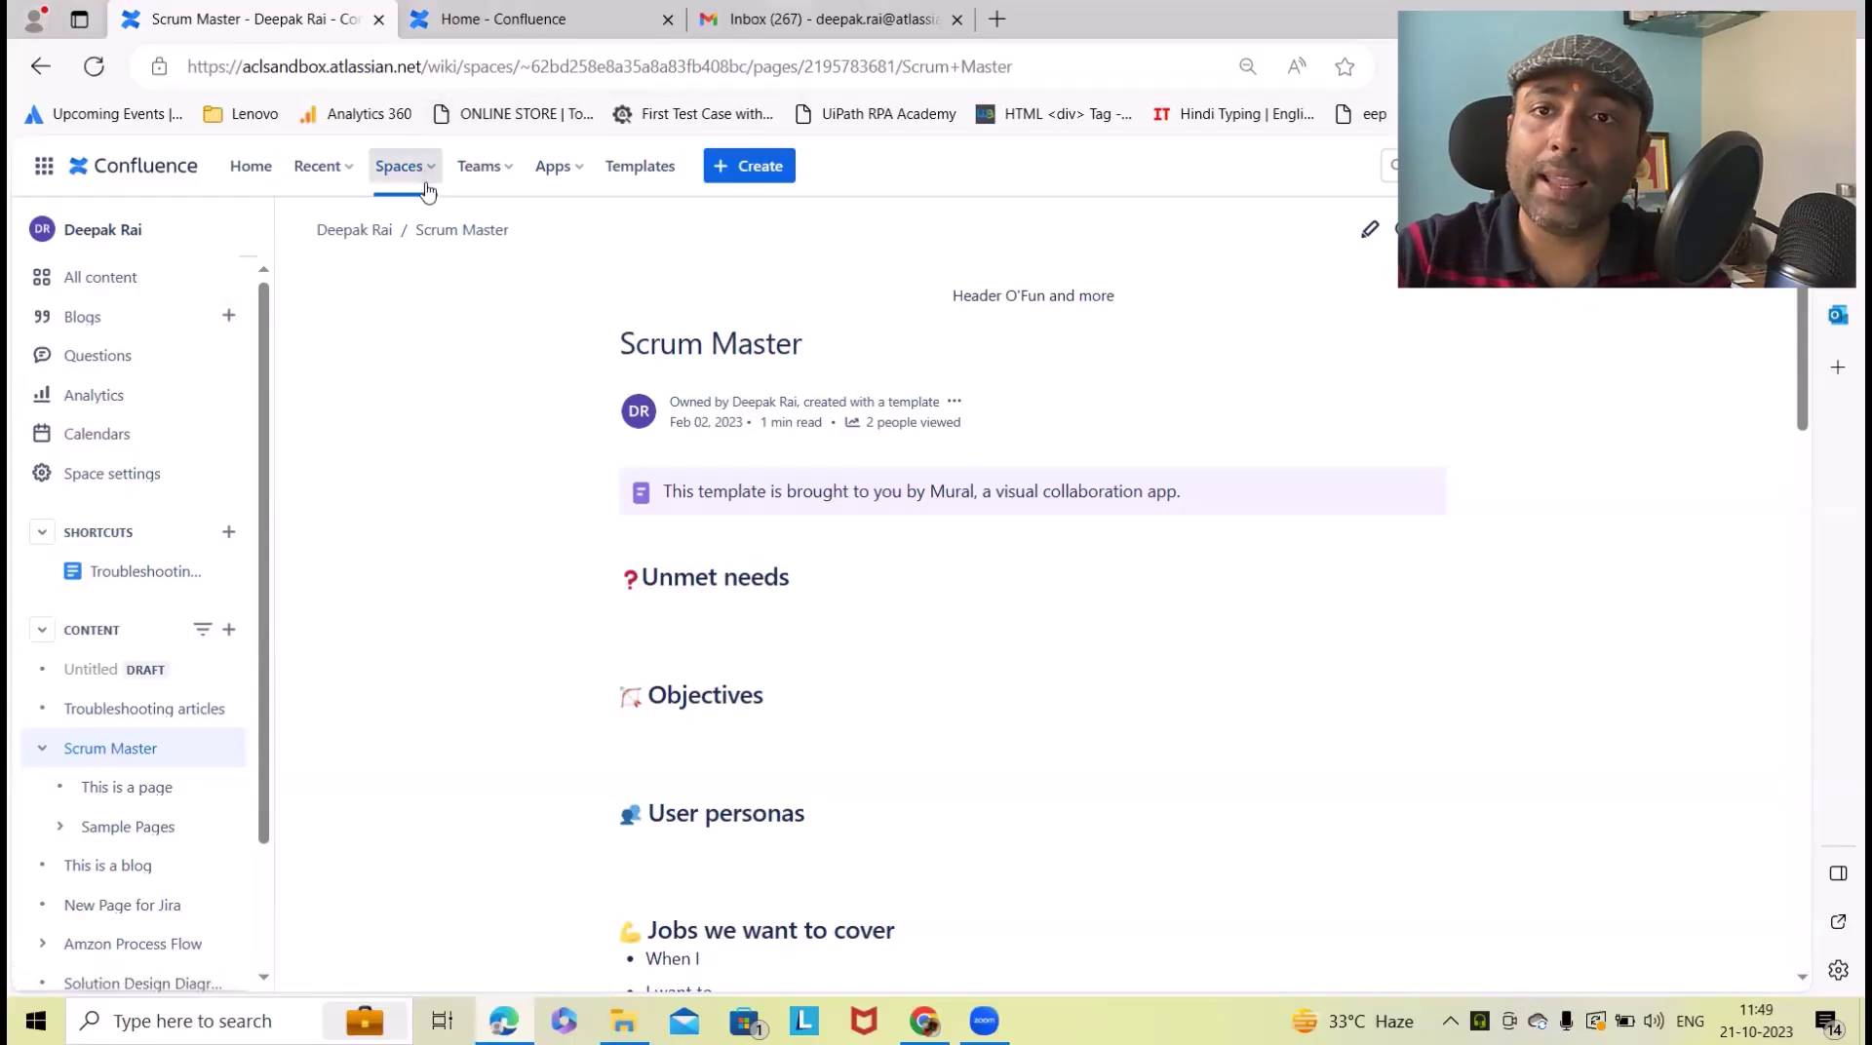
pyautogui.click(418, 177)
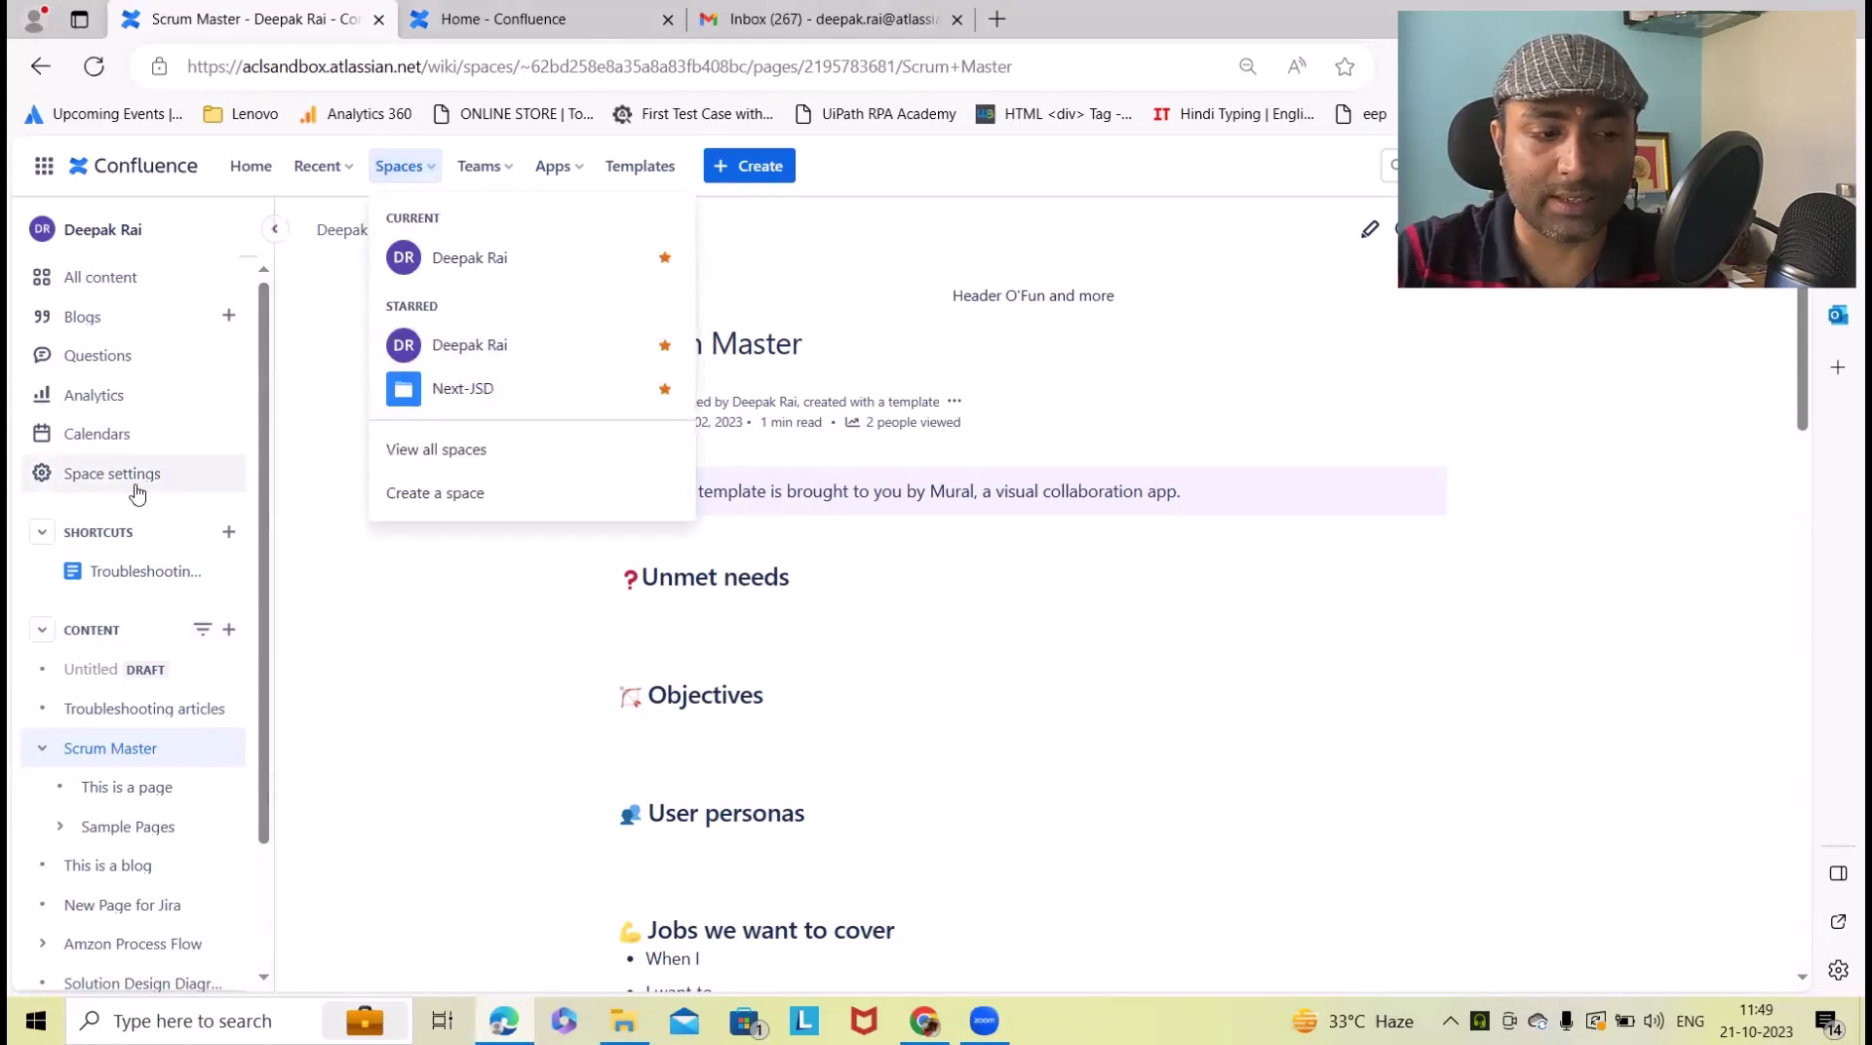
pyautogui.click(108, 473)
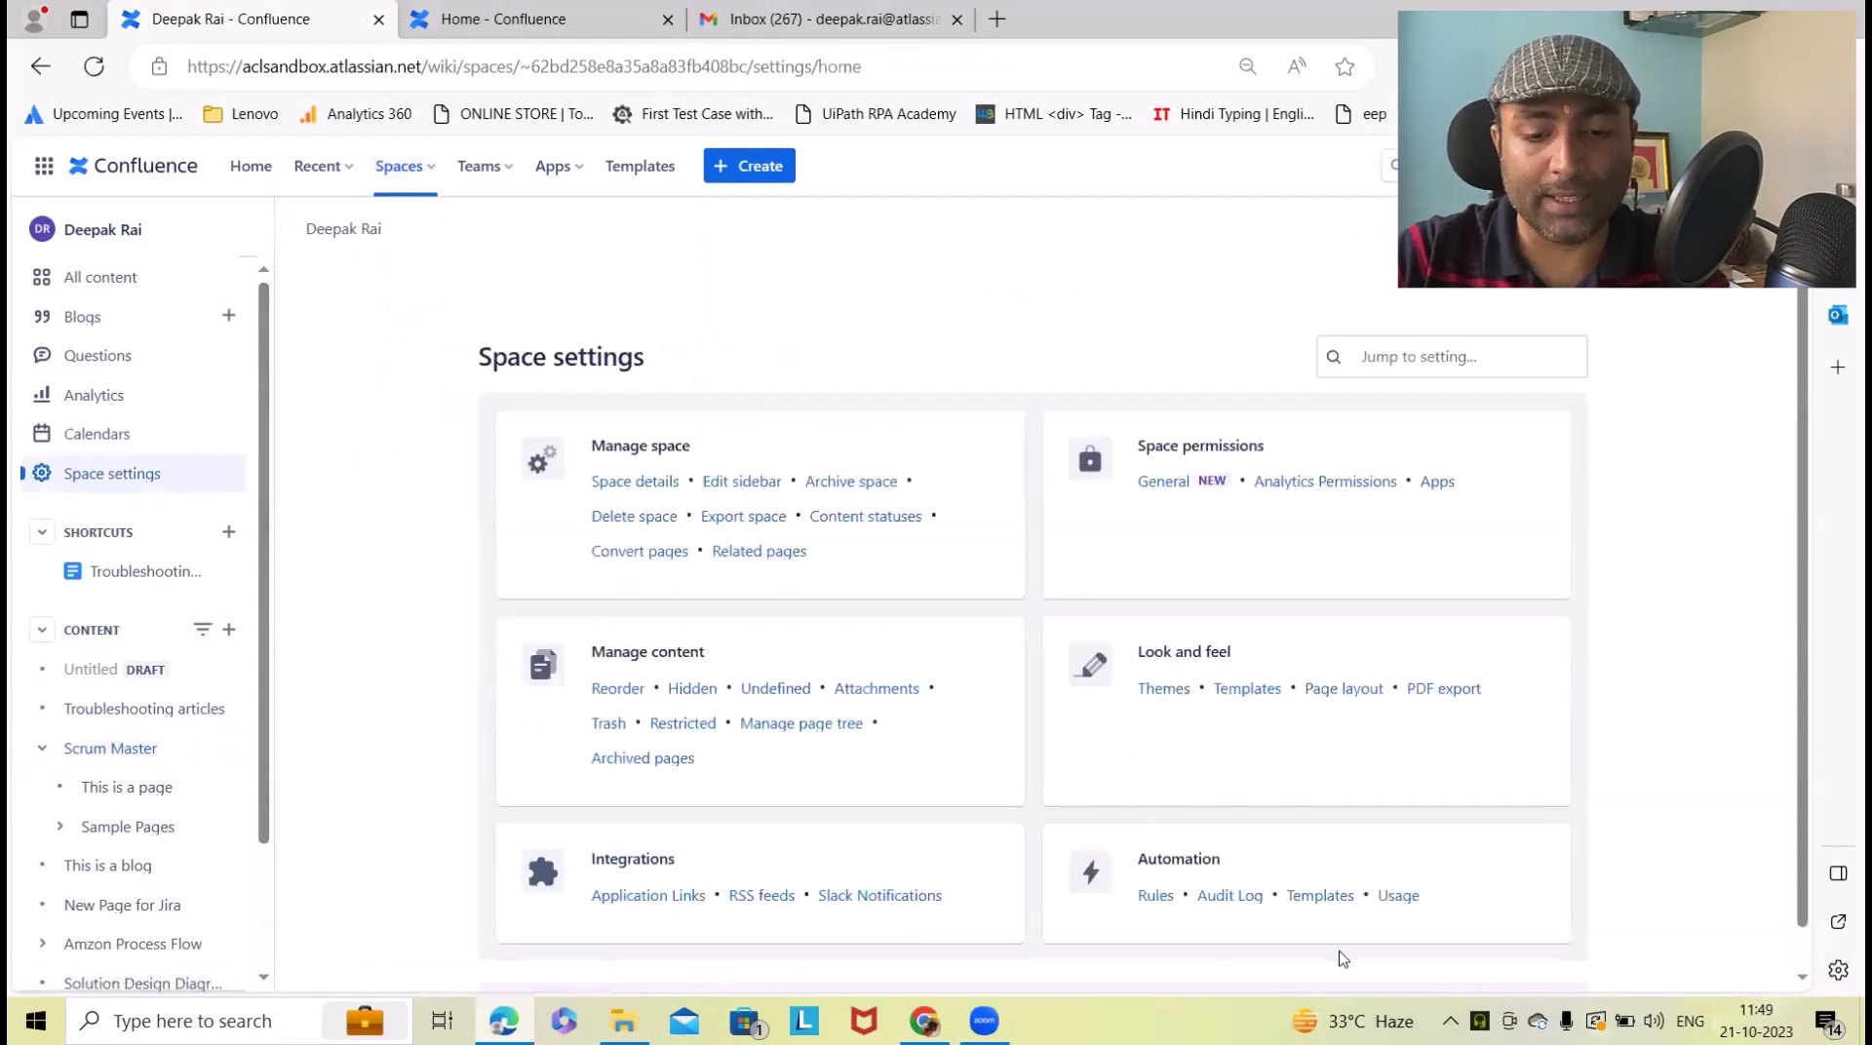
pyautogui.click(1149, 905)
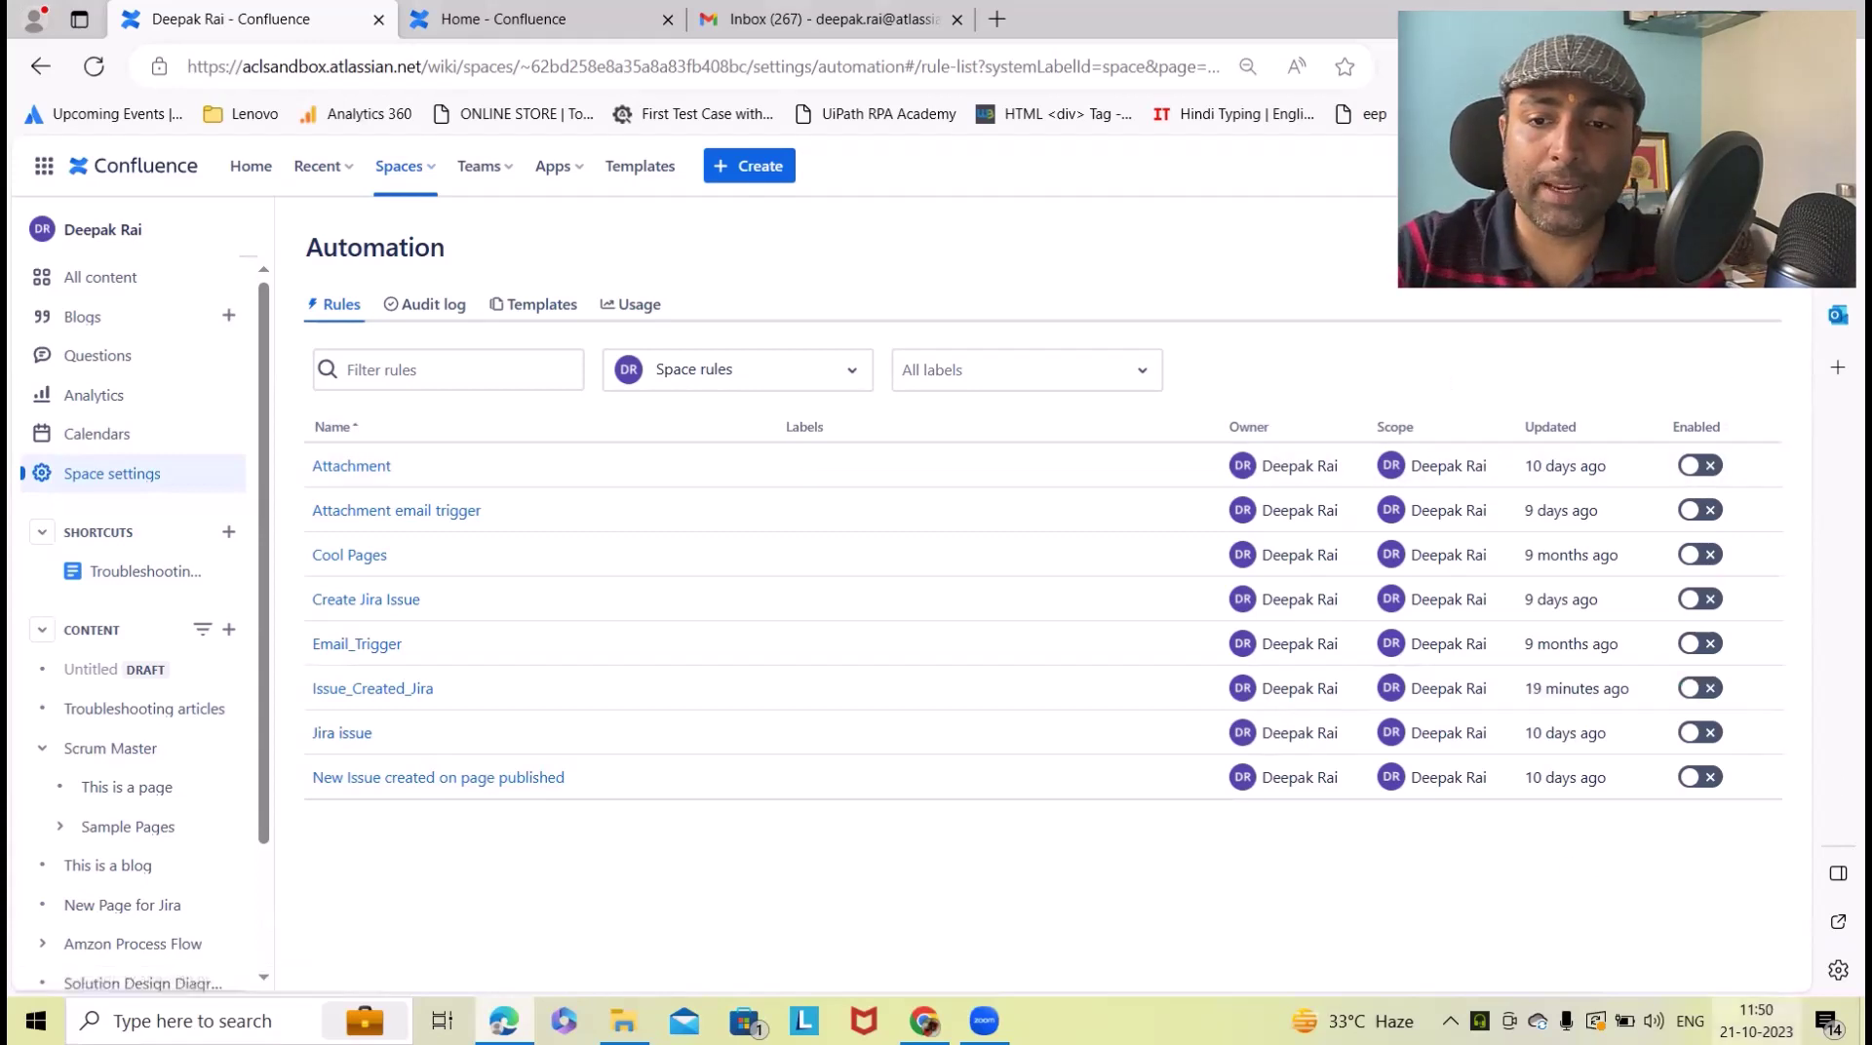
# - Create a rule triggered by 'Attachment added to page' with a Send email action
pyautogui.click(1728, 247)
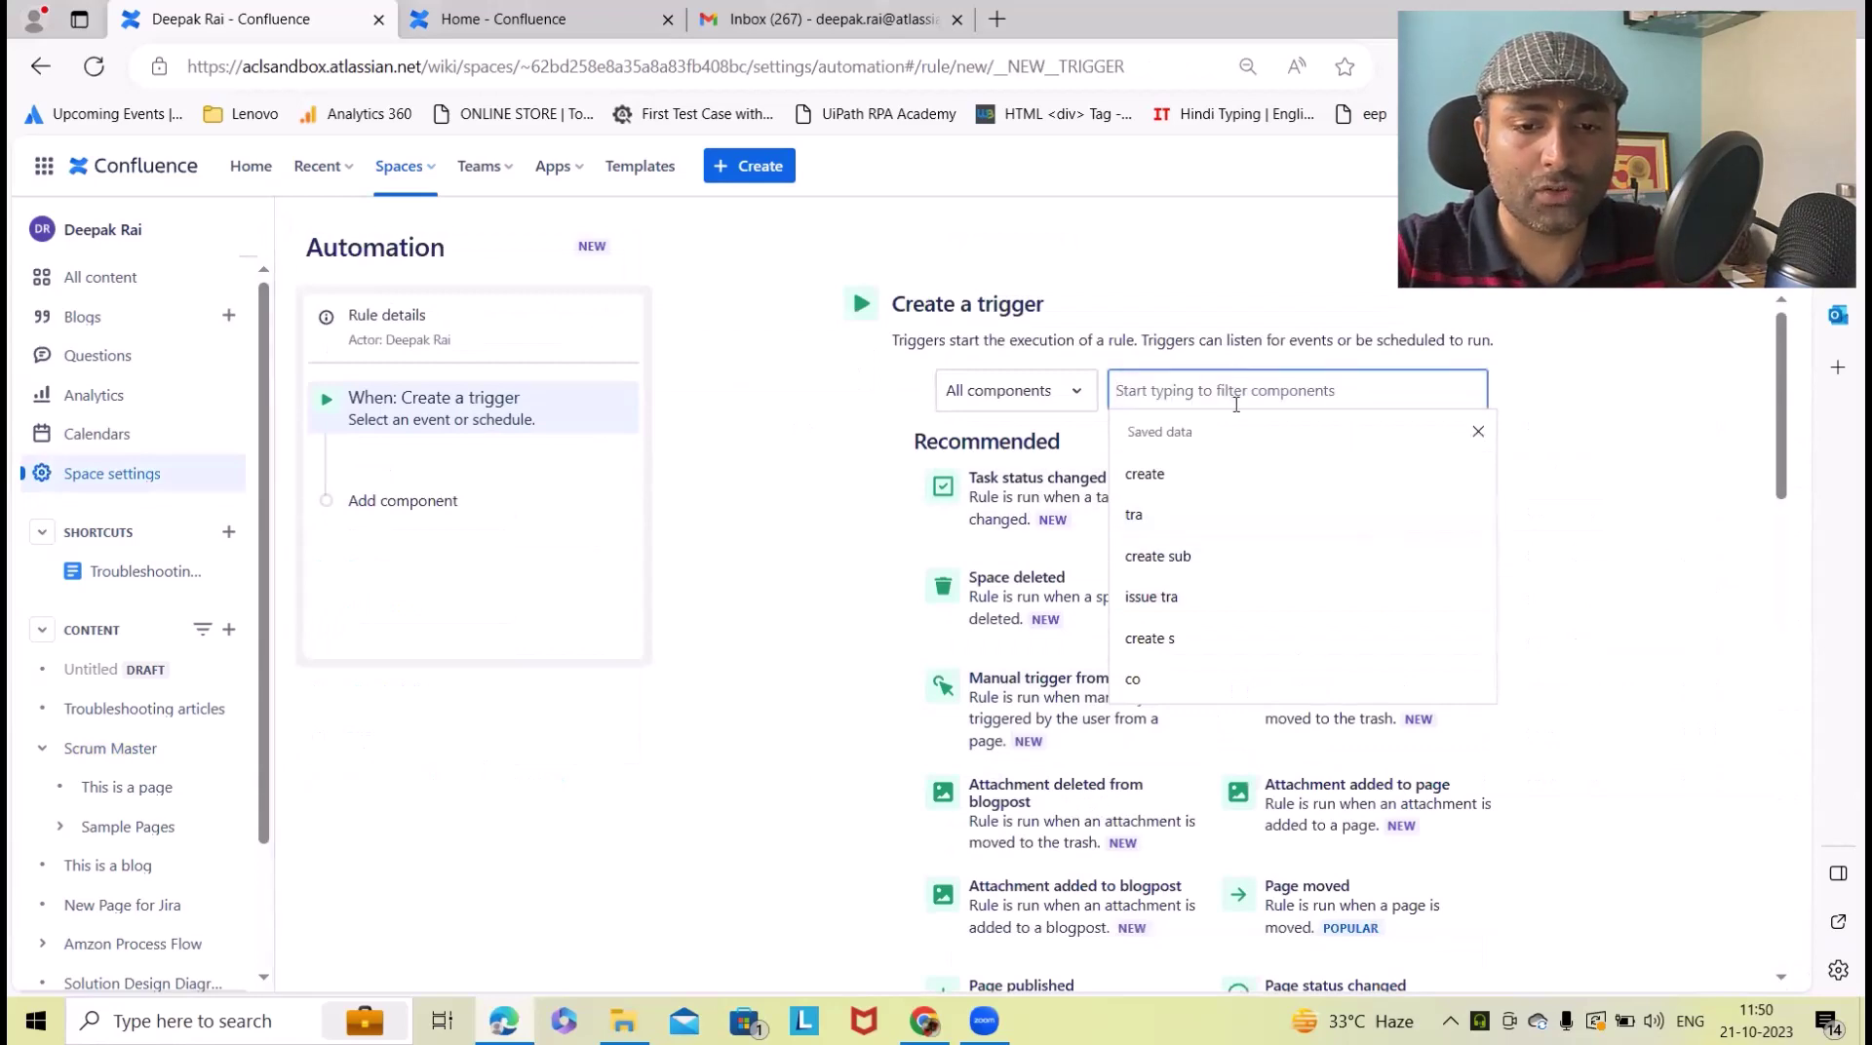
pyautogui.write('atta')
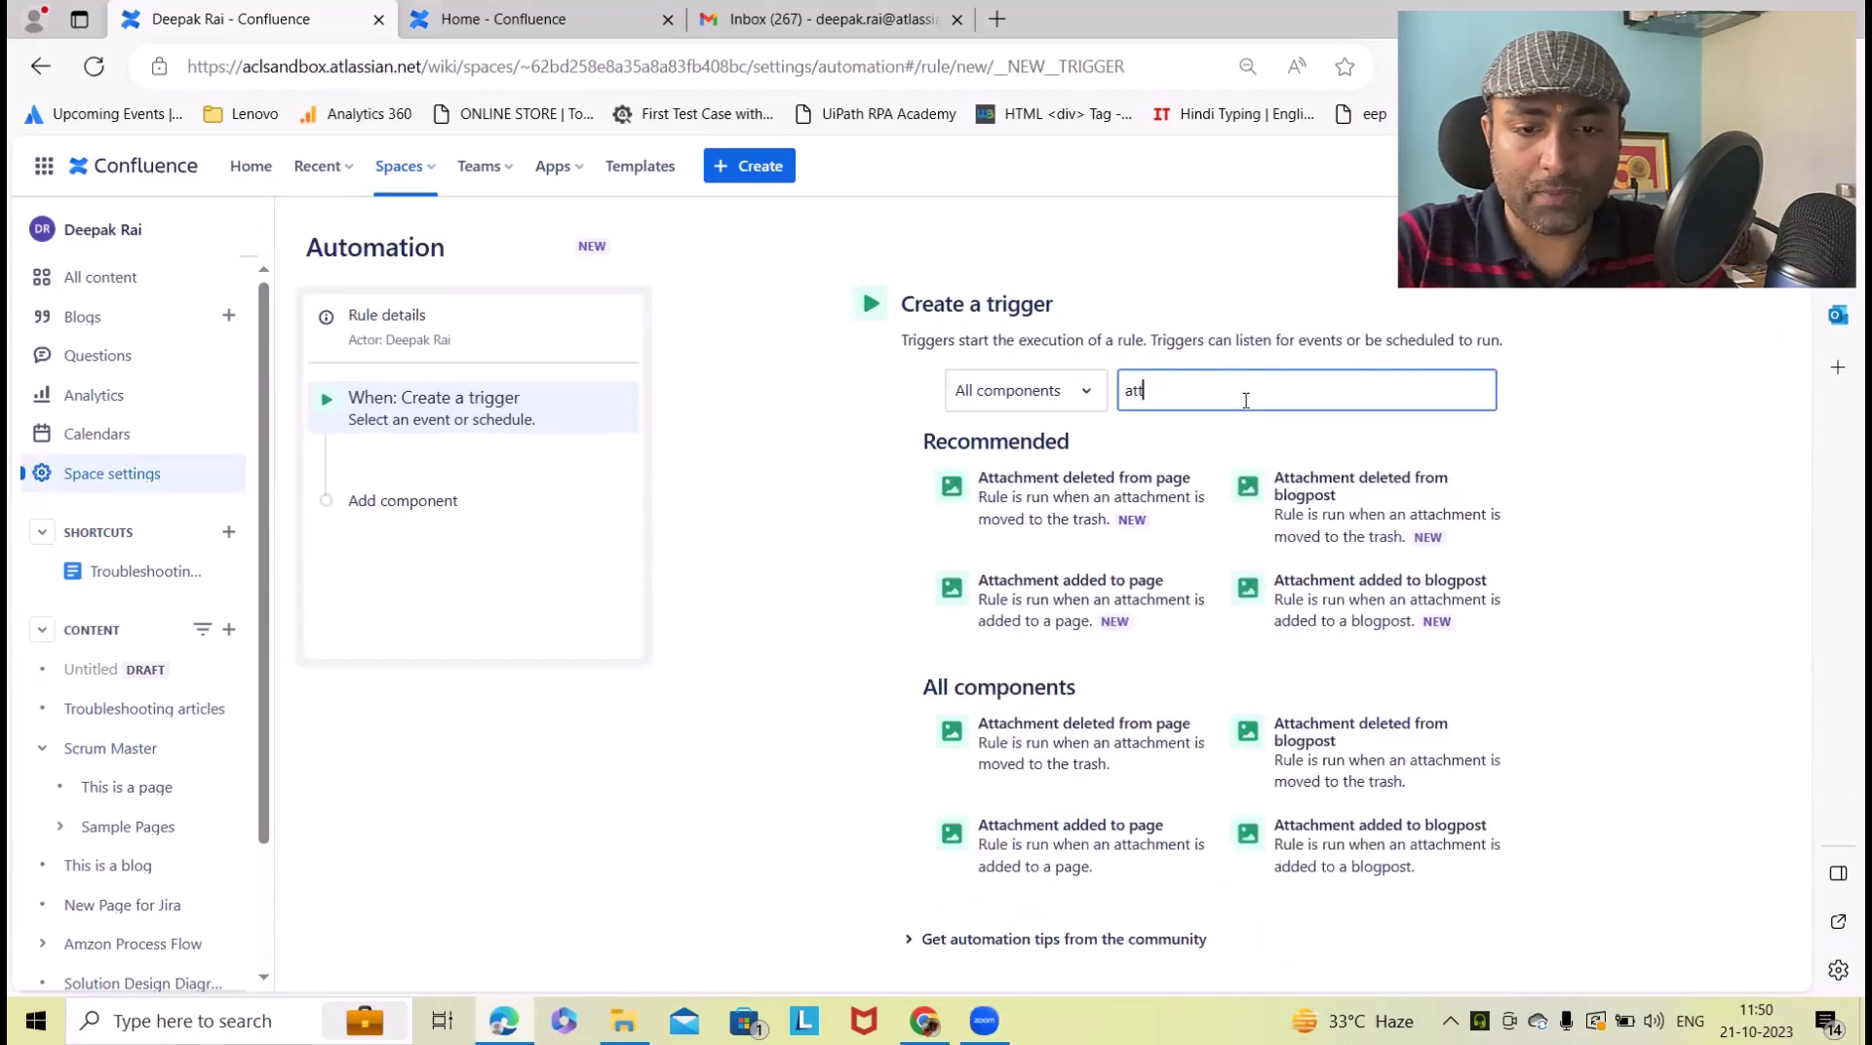
pyautogui.click(1033, 581)
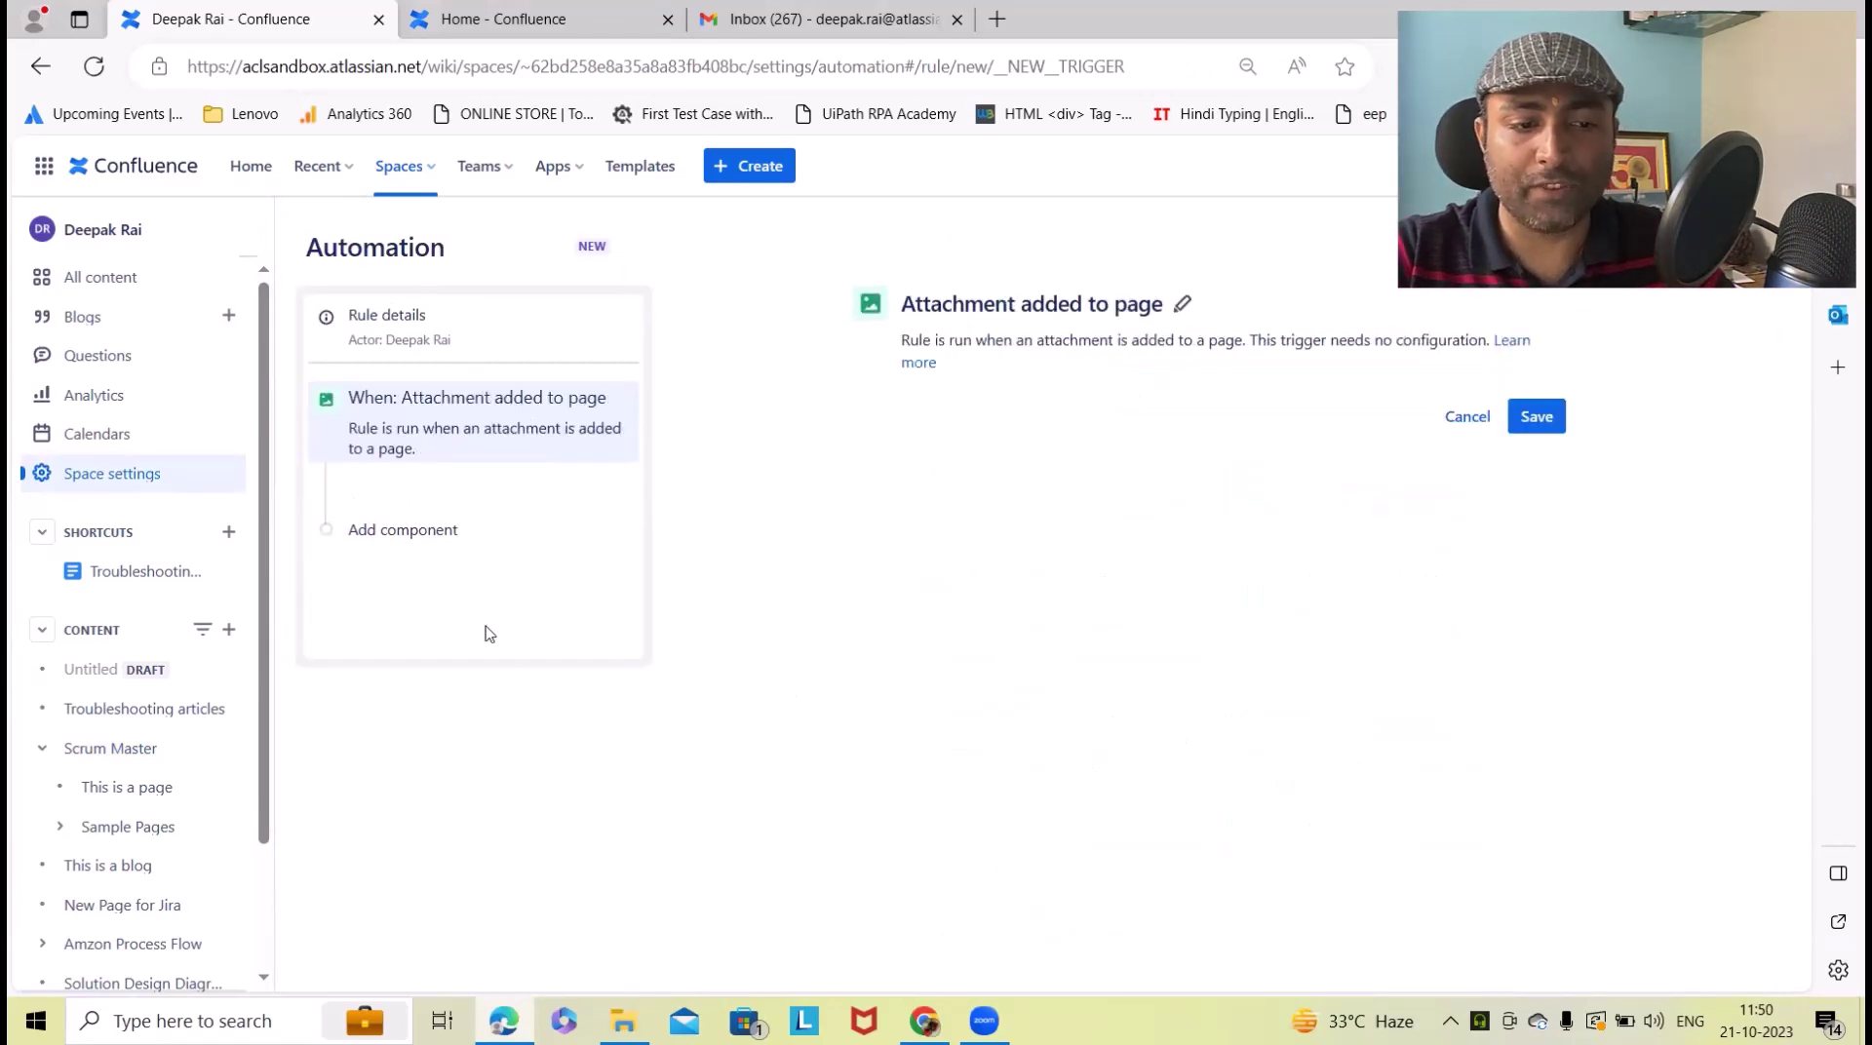
pyautogui.click(439, 532)
pyautogui.click(1356, 466)
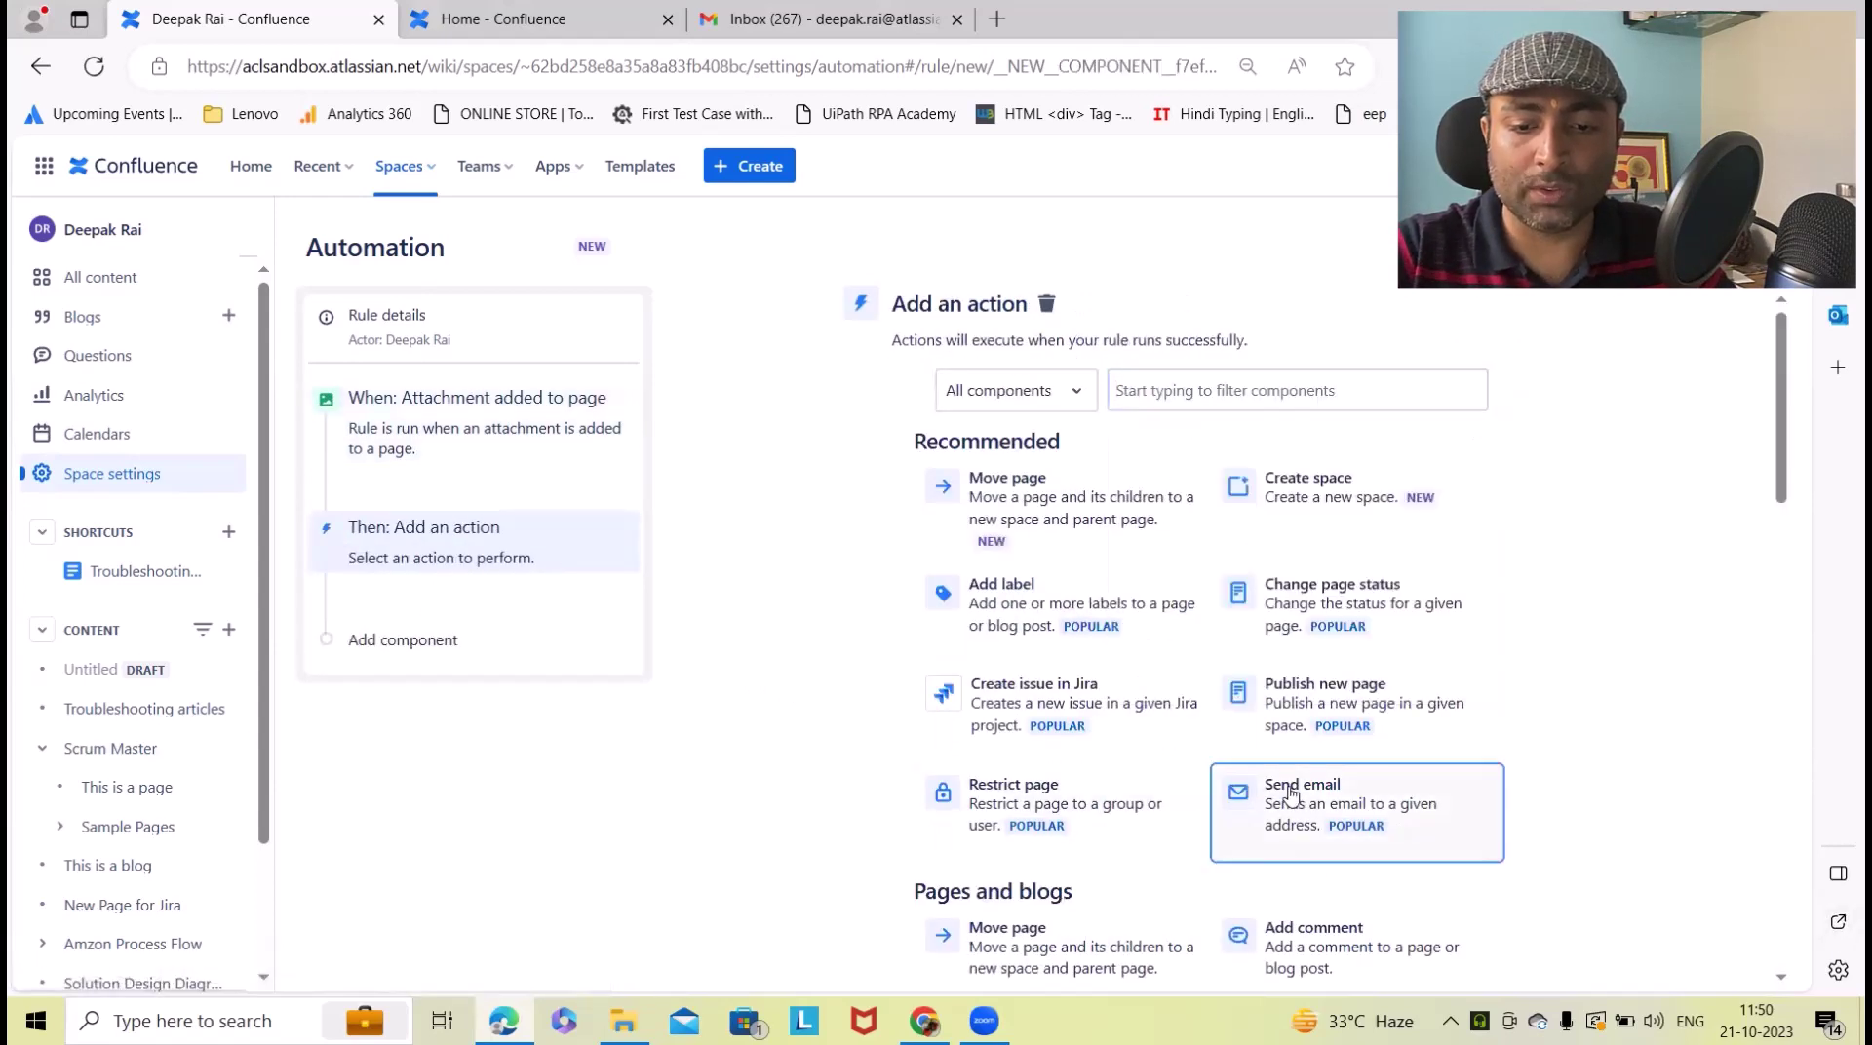
pyautogui.click(1250, 786)
# - Enter your own email address as the email recipient
pyautogui.click(1076, 415)
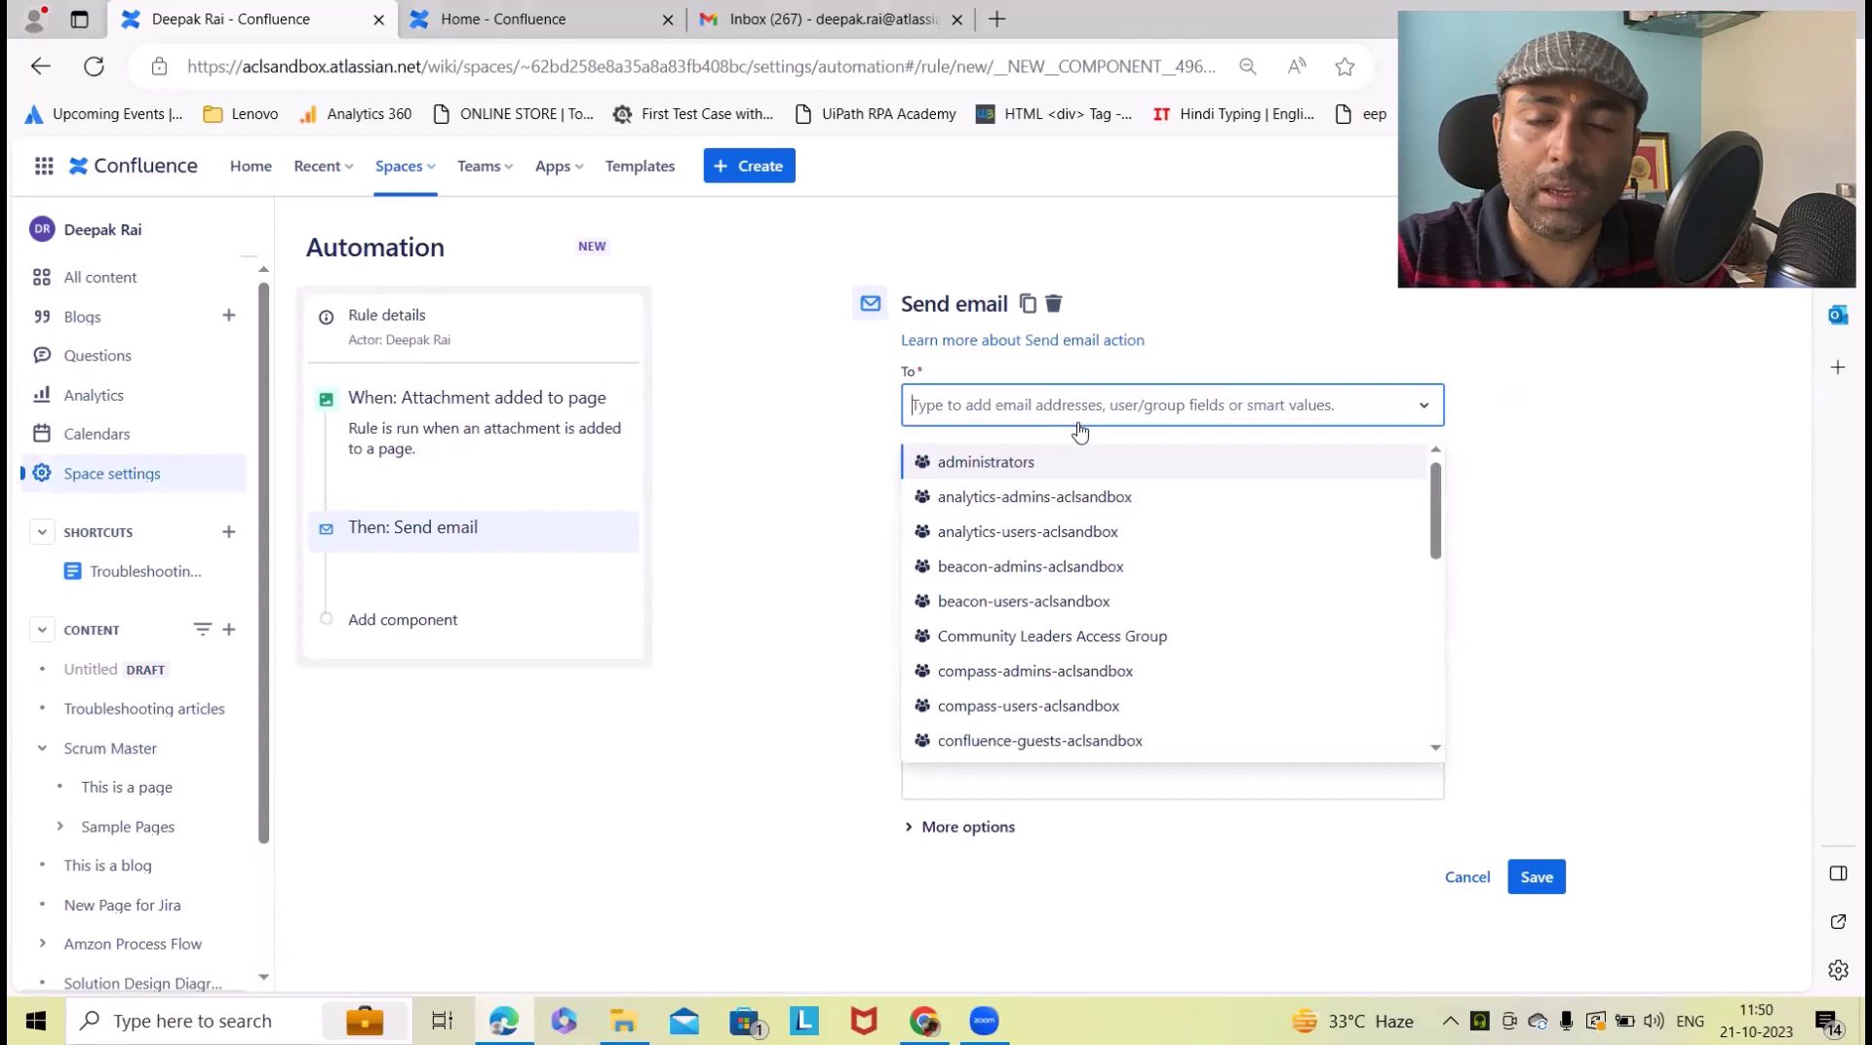
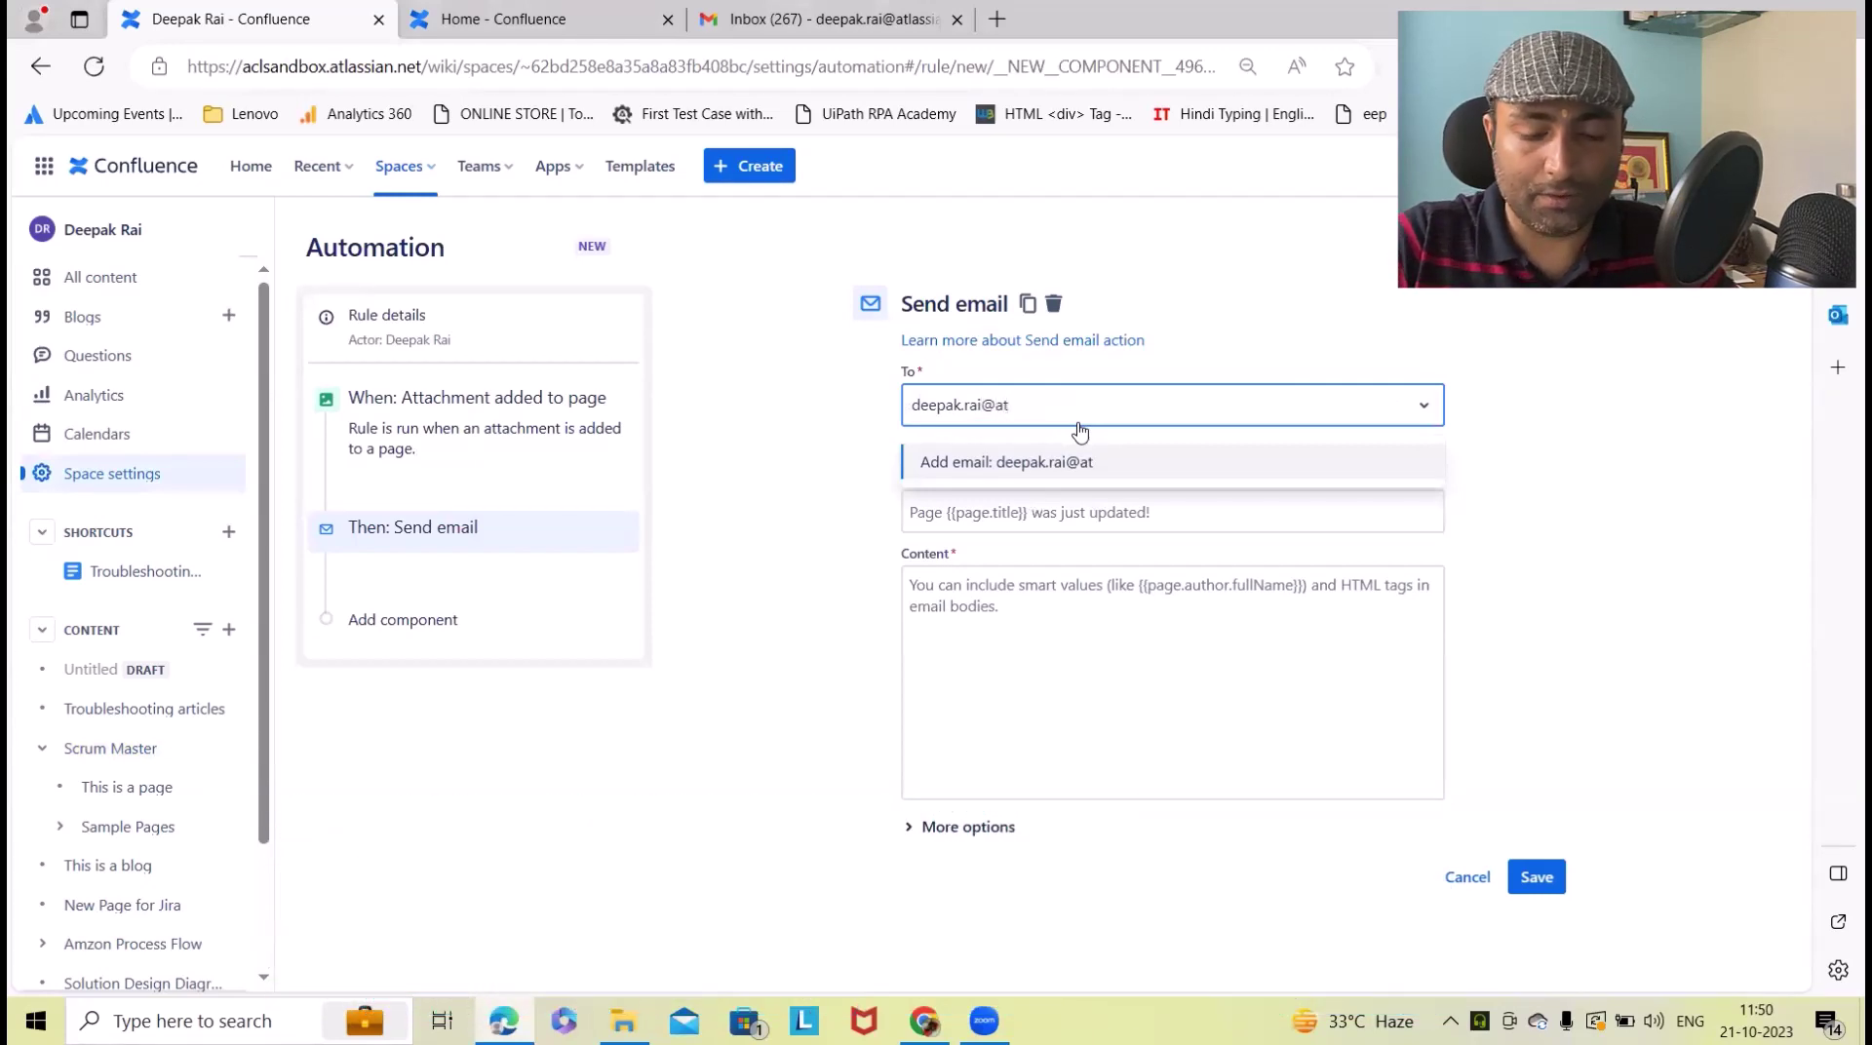
pyautogui.press('Return')
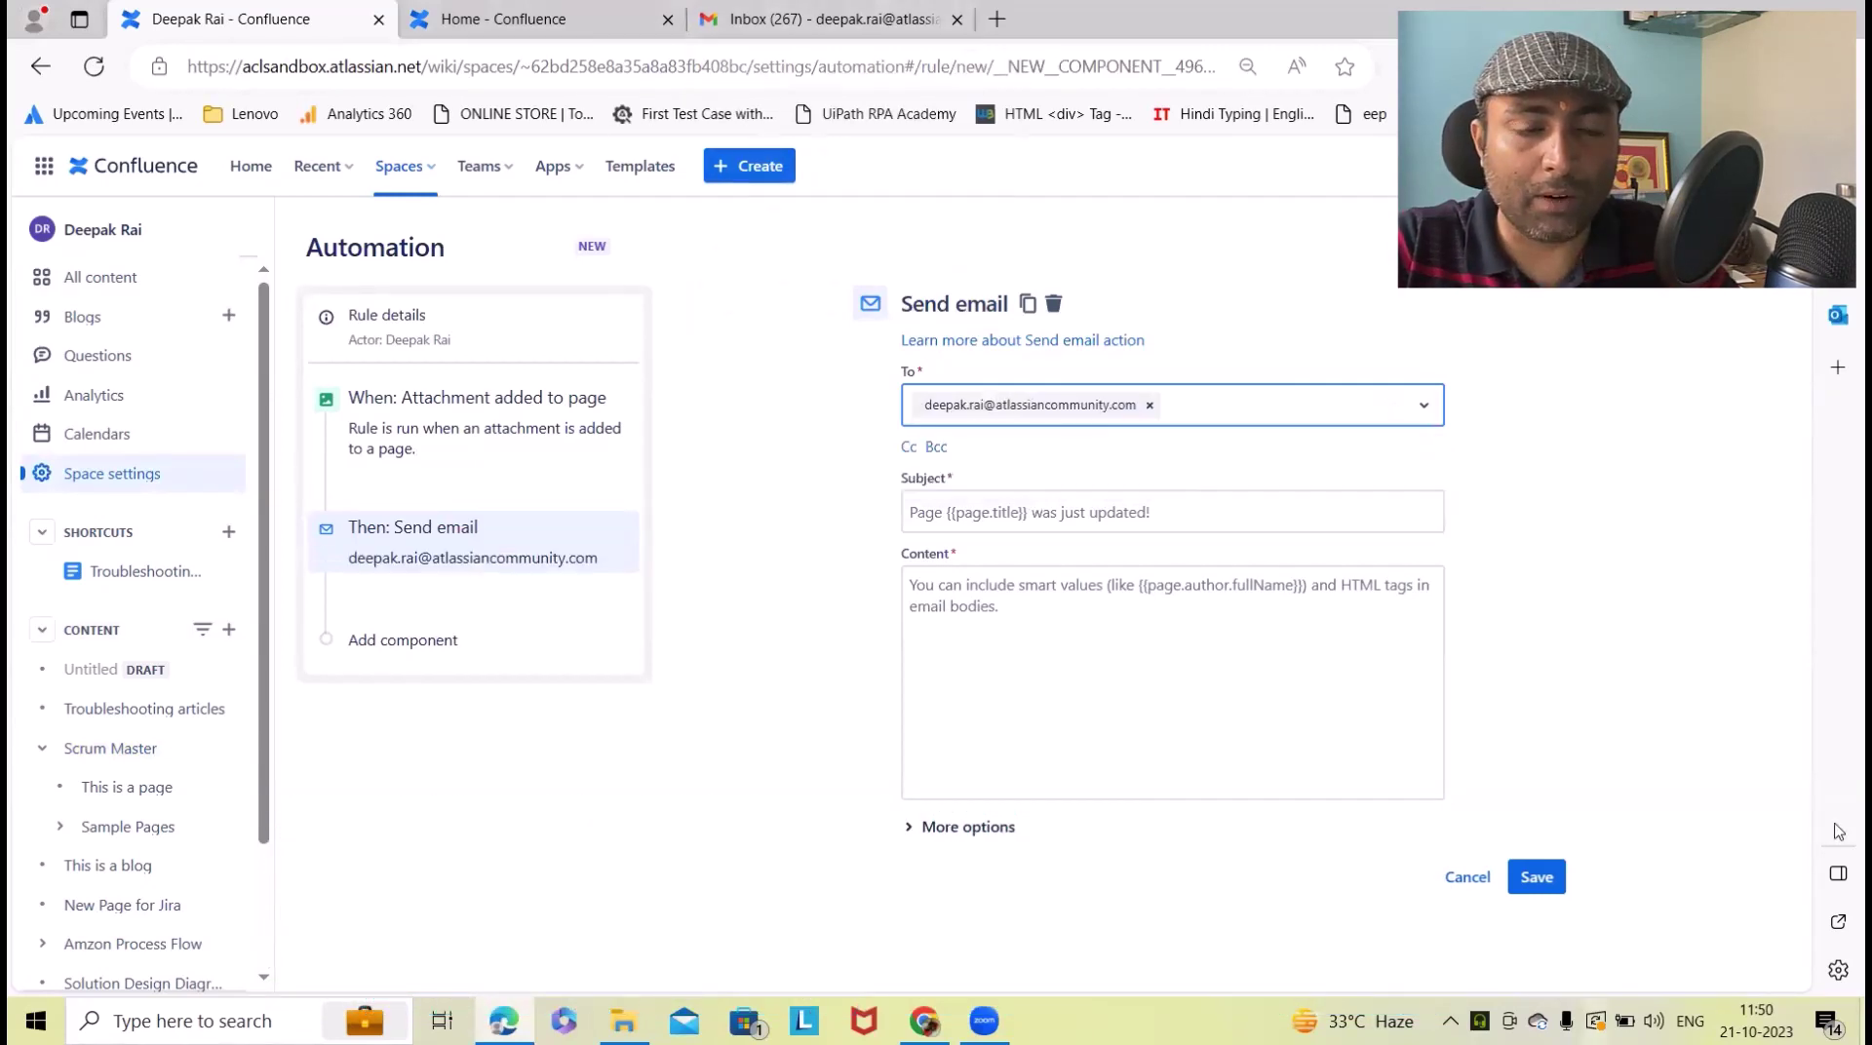
pyautogui.click(749, 398)
# - In Gmail, start a new message and copy the recipient's address from it
pyautogui.click(819, 19)
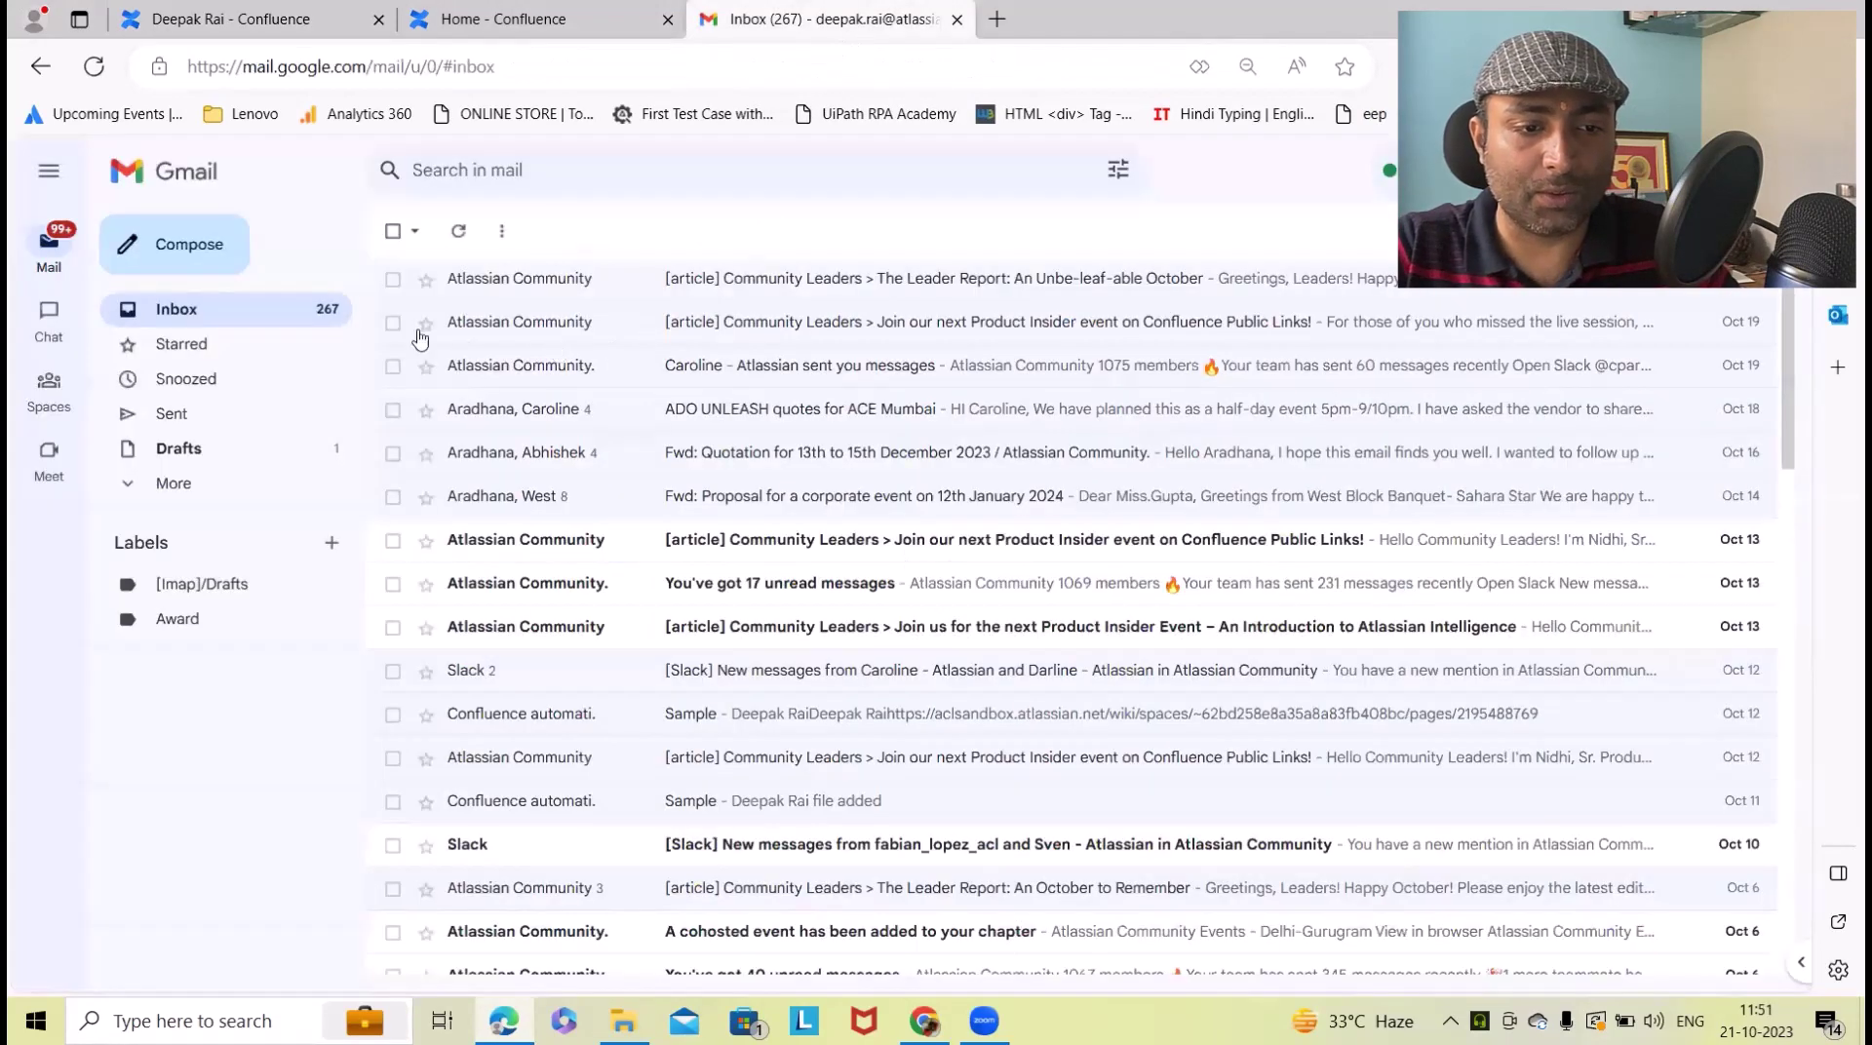
pyautogui.press('c')
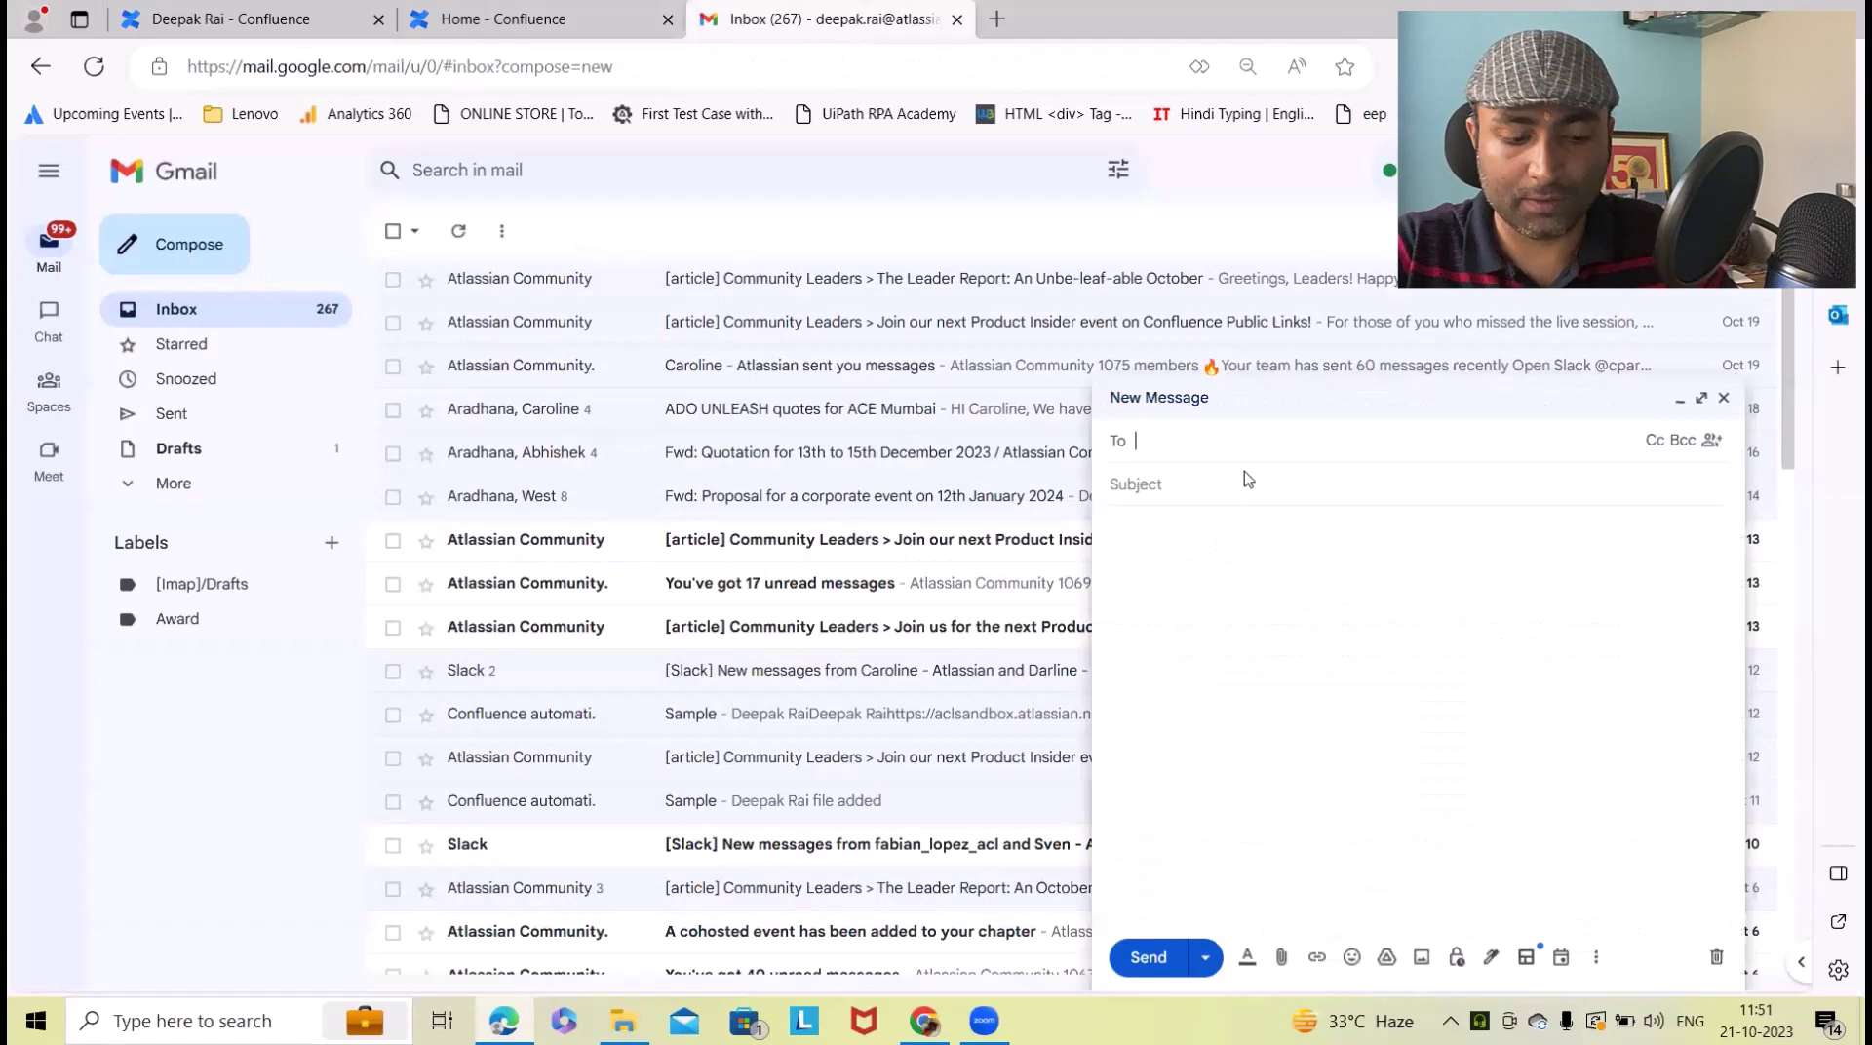
pyautogui.hotkey('ctrl', 'v')
pyautogui.rightClick(1245, 449)
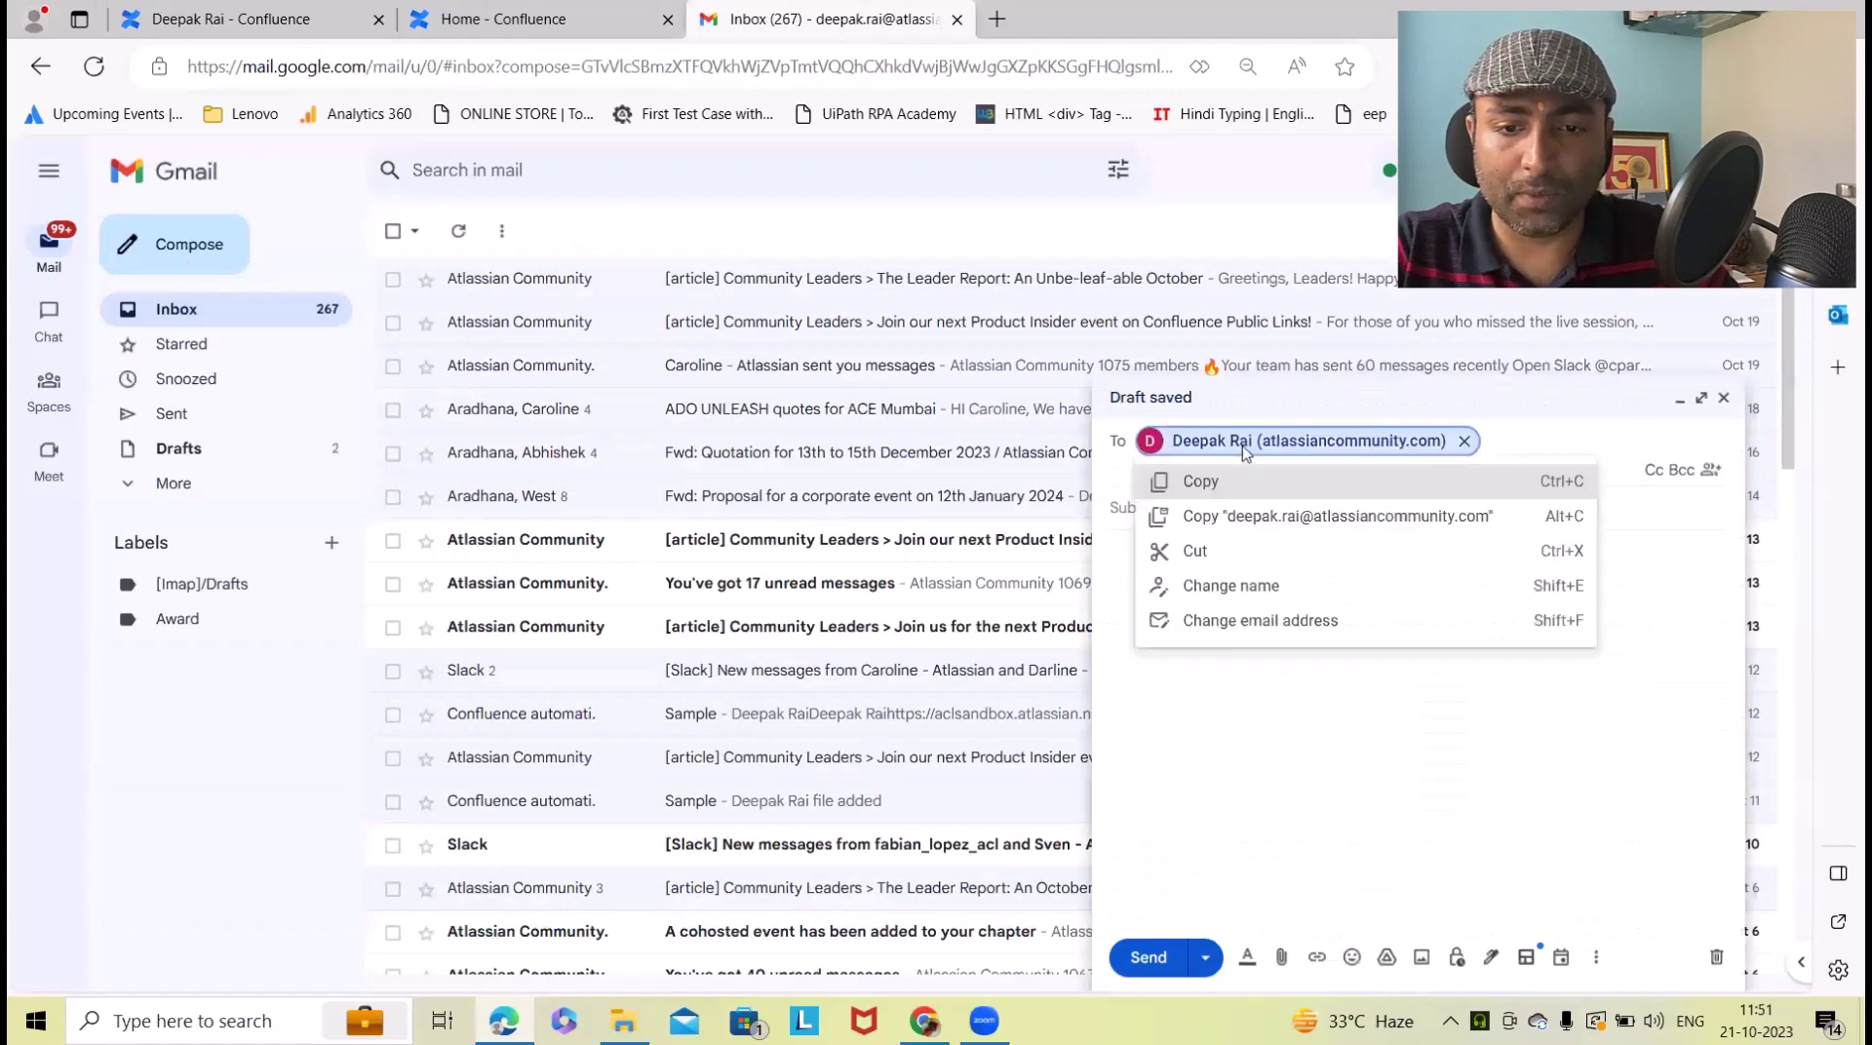
pyautogui.click(1230, 526)
# - Replace the email recipient with the copied address and add it
pyautogui.click(261, 29)
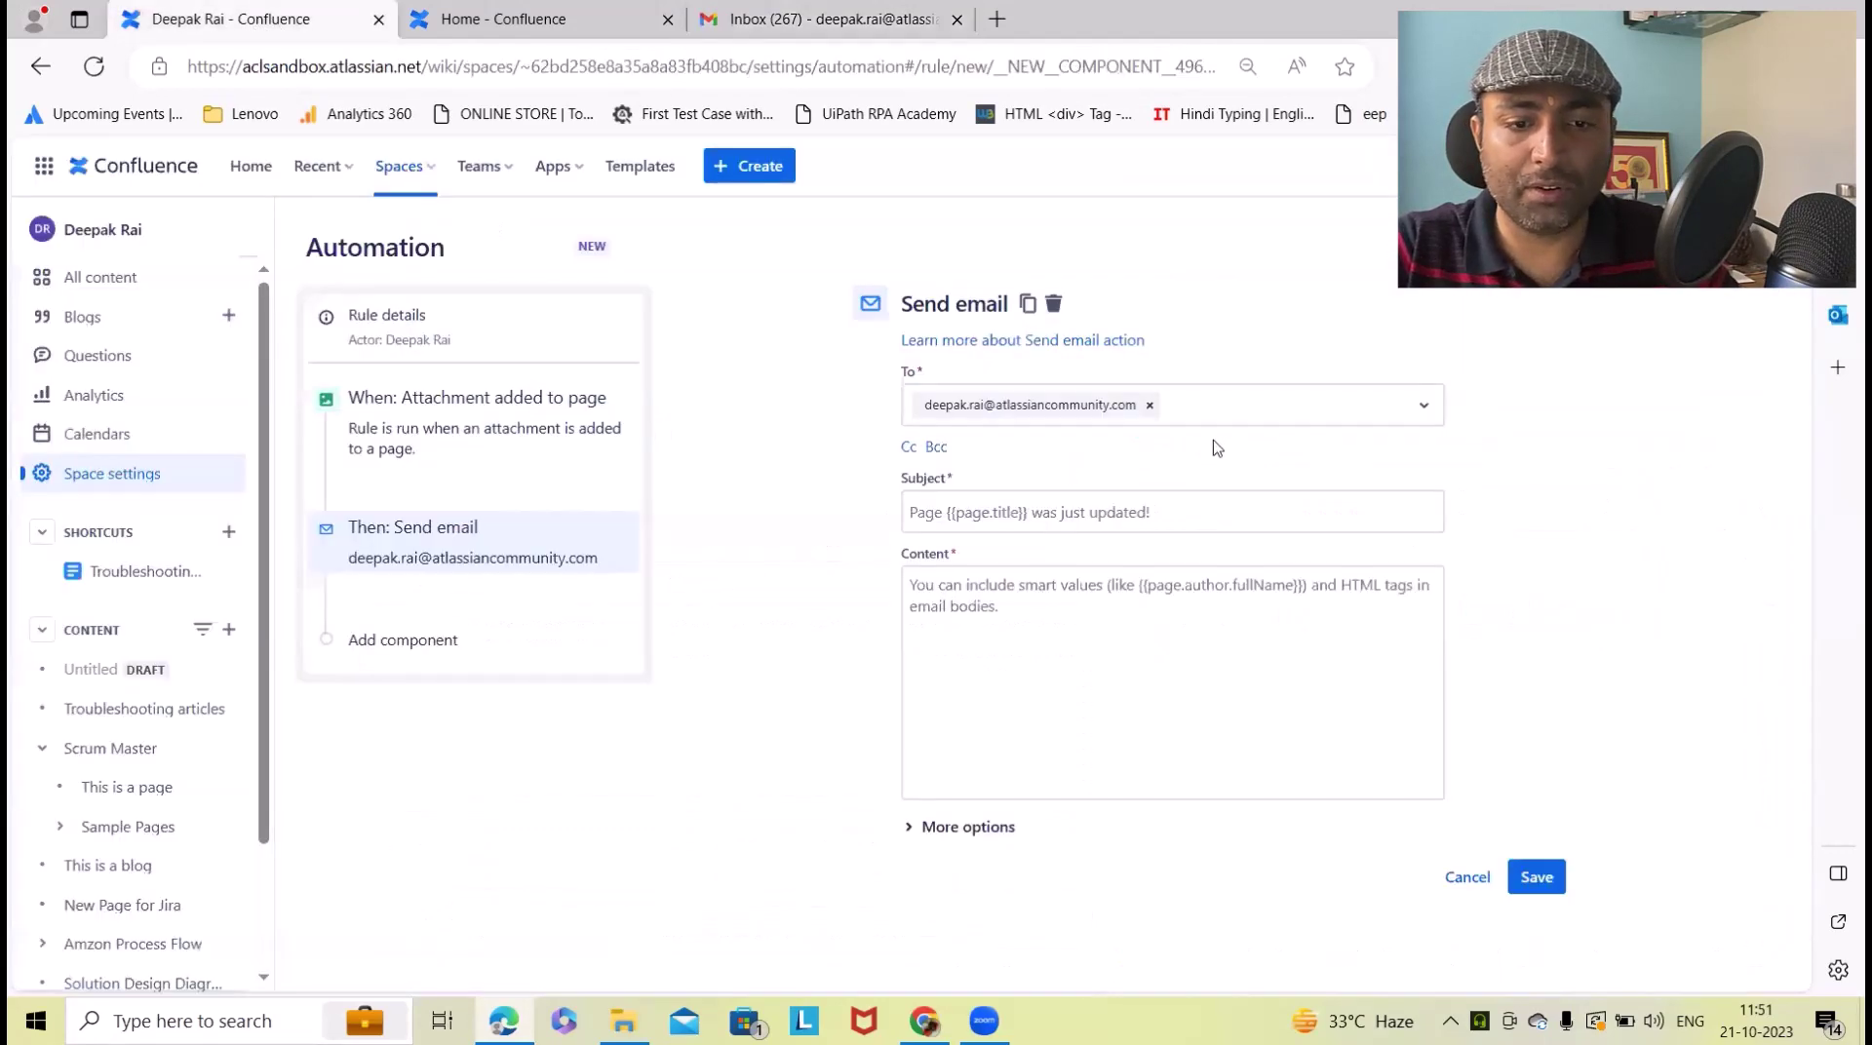
pyautogui.click(1161, 406)
pyautogui.hotkey('ctrl', 'v')
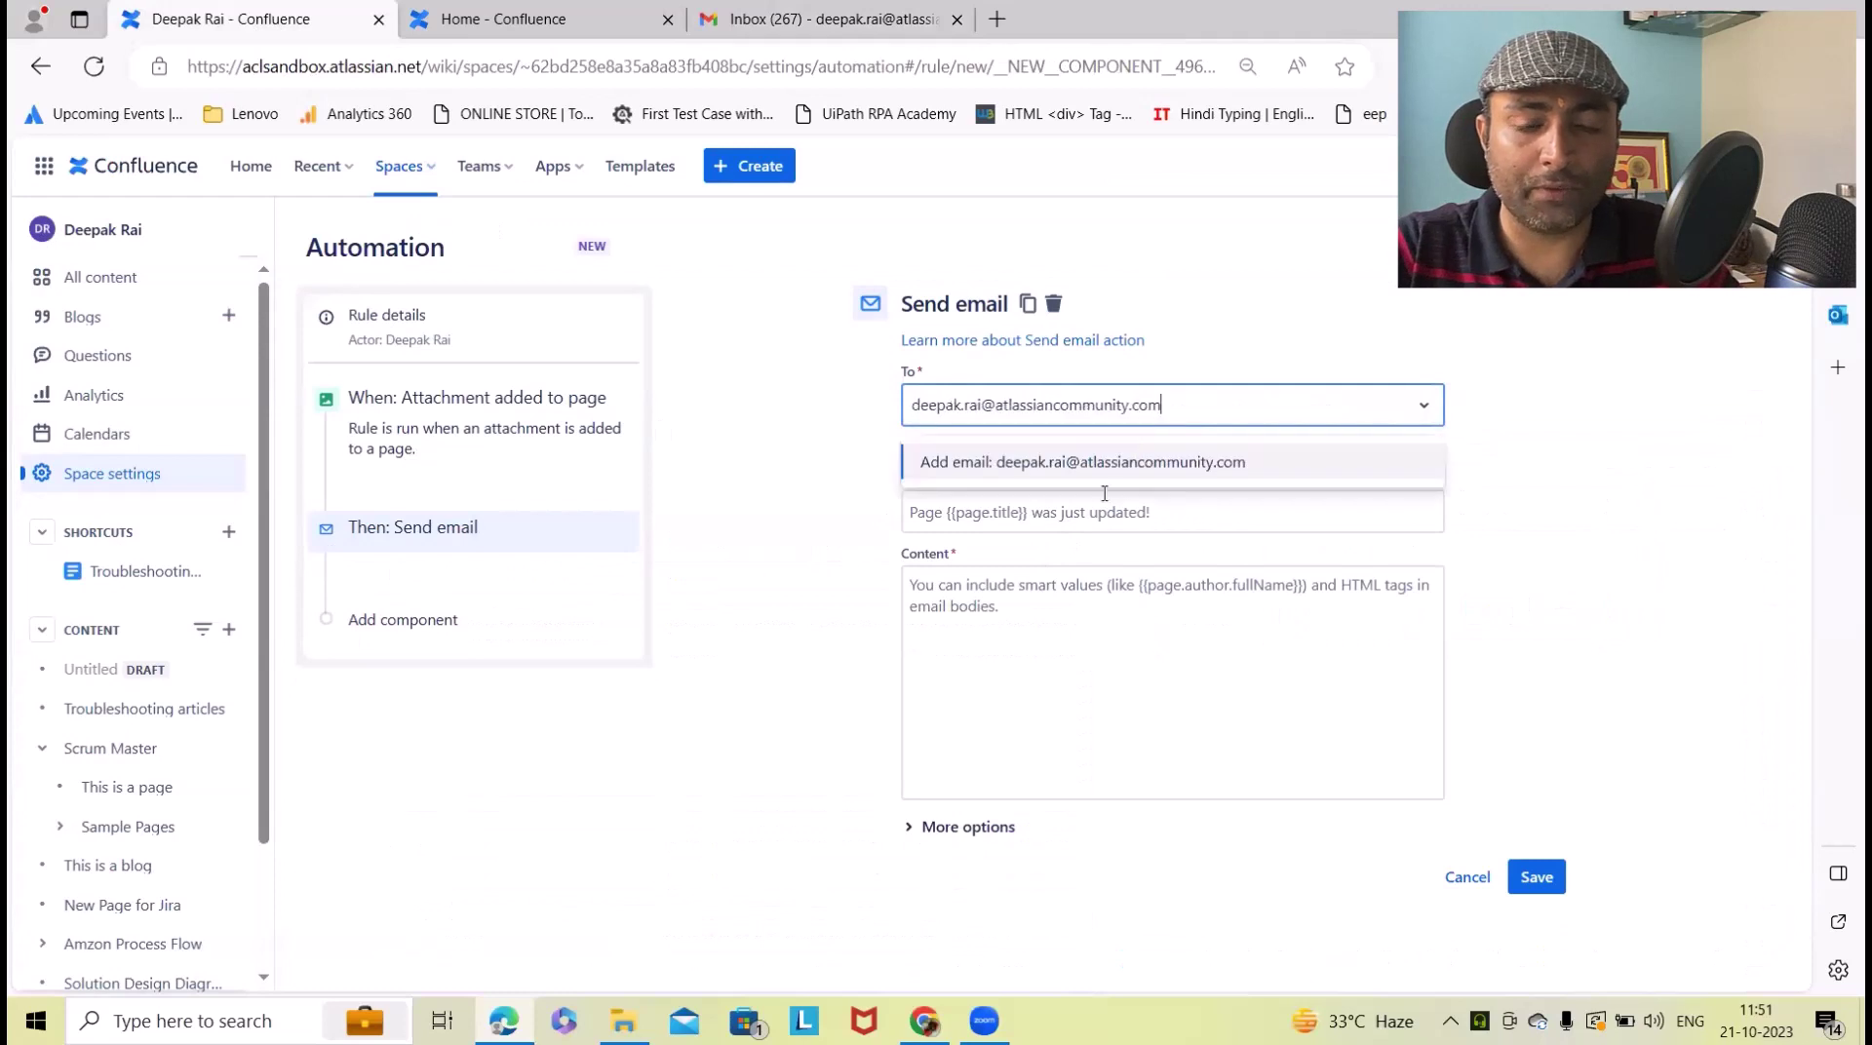
pyautogui.hotkey('ctrl', 'z')
pyautogui.hotkey('ctrl', 'v')
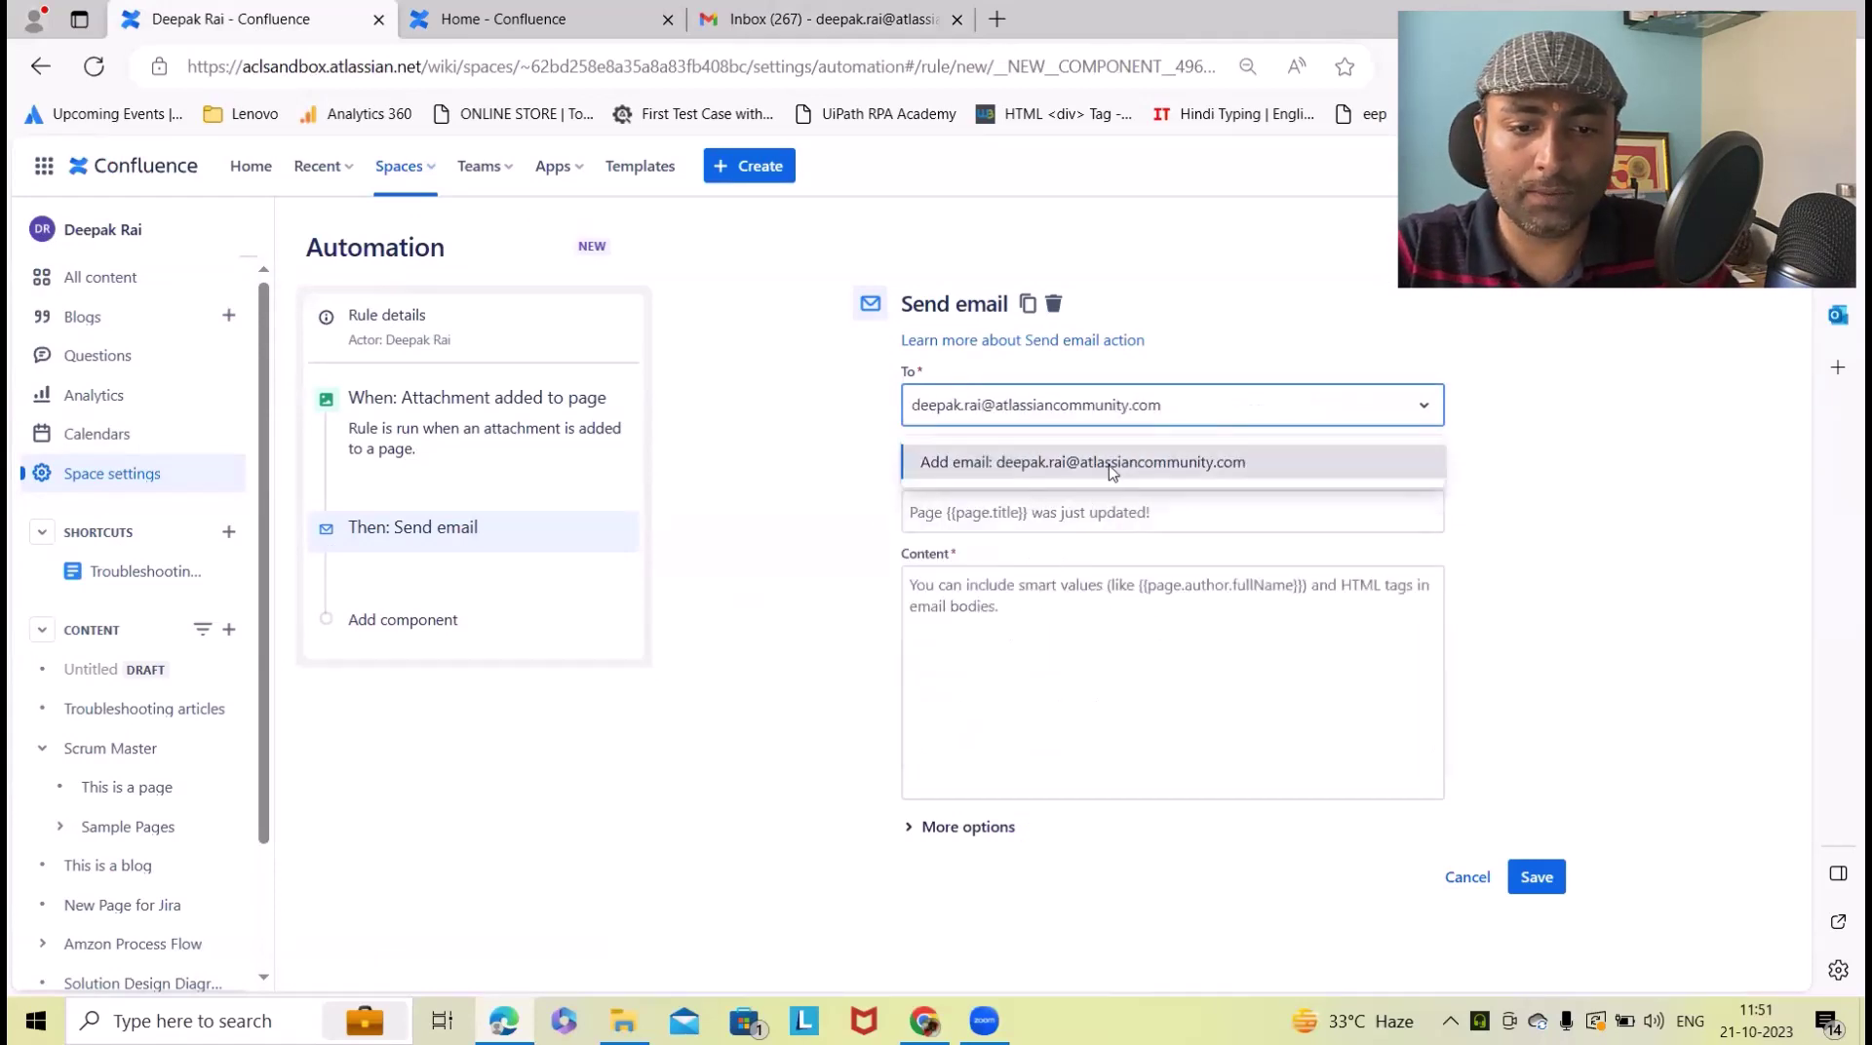
pyautogui.press('Return')
pyautogui.click(1083, 514)
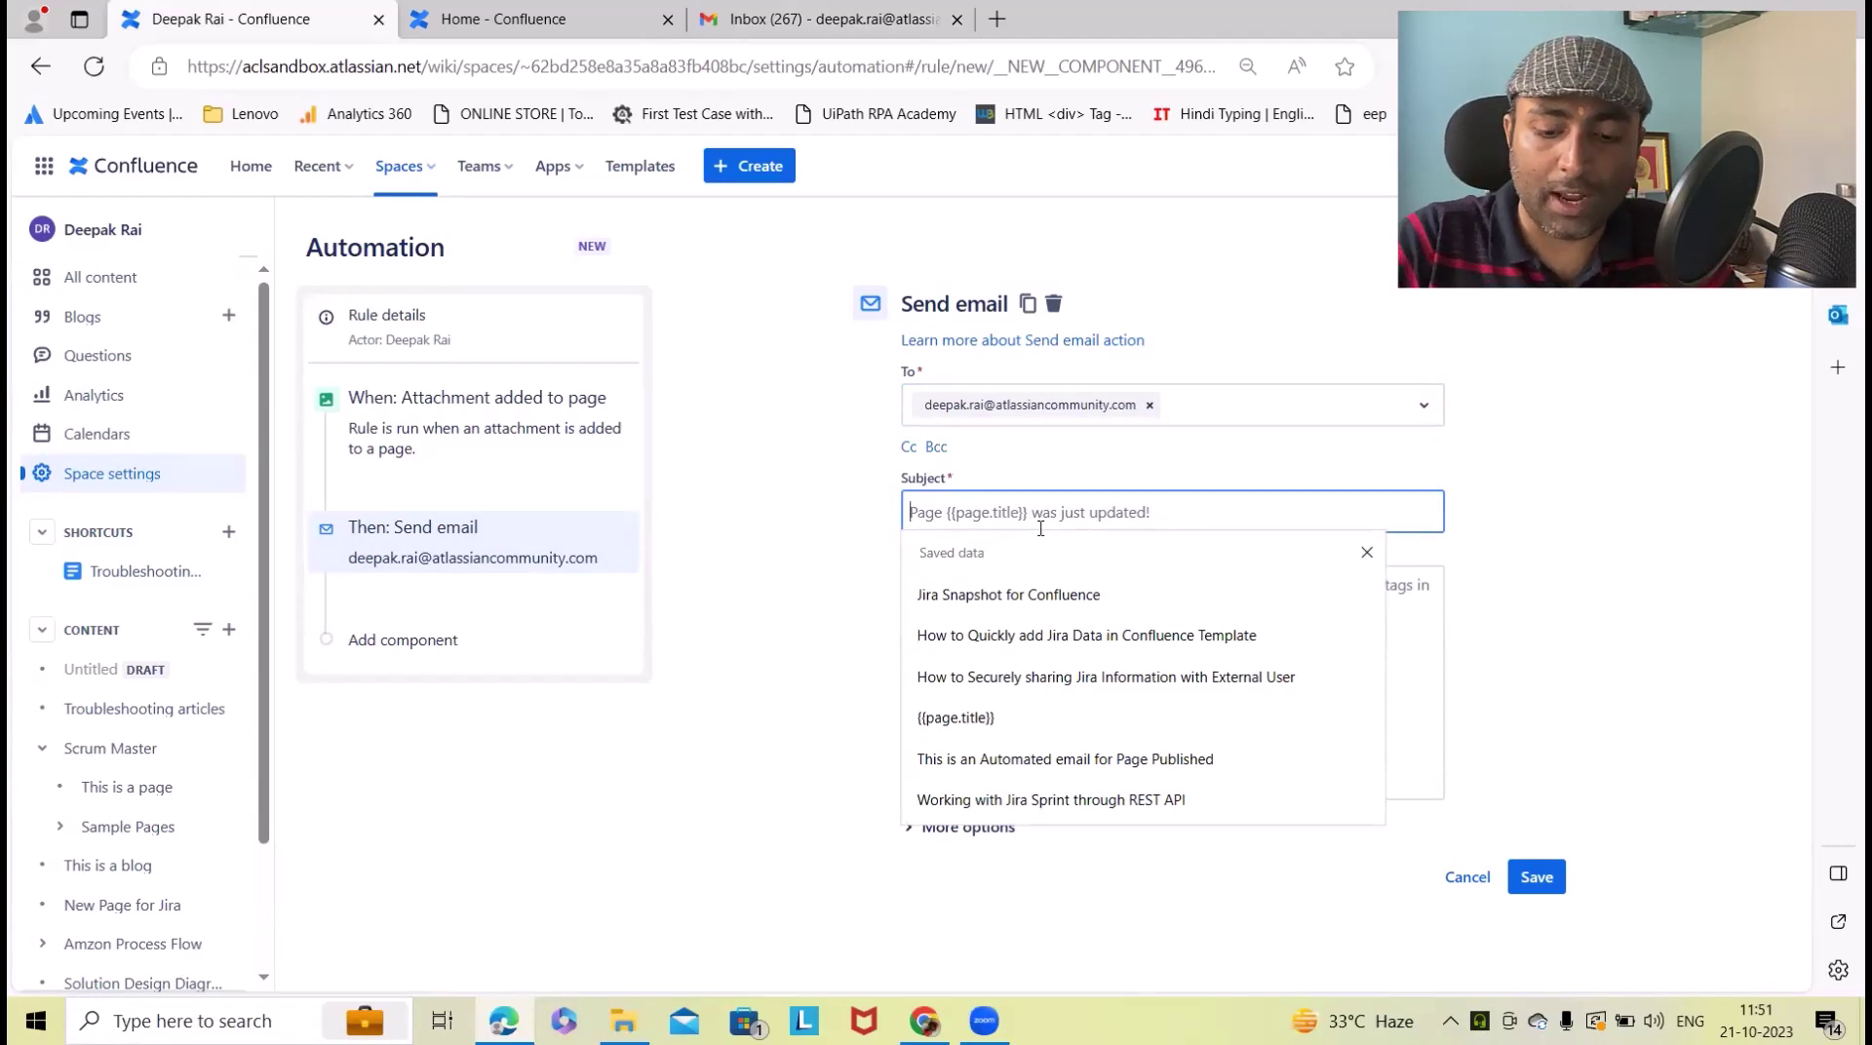
# - Set the email subject to {{page.title}}
pyautogui.write('{{page.title}}')
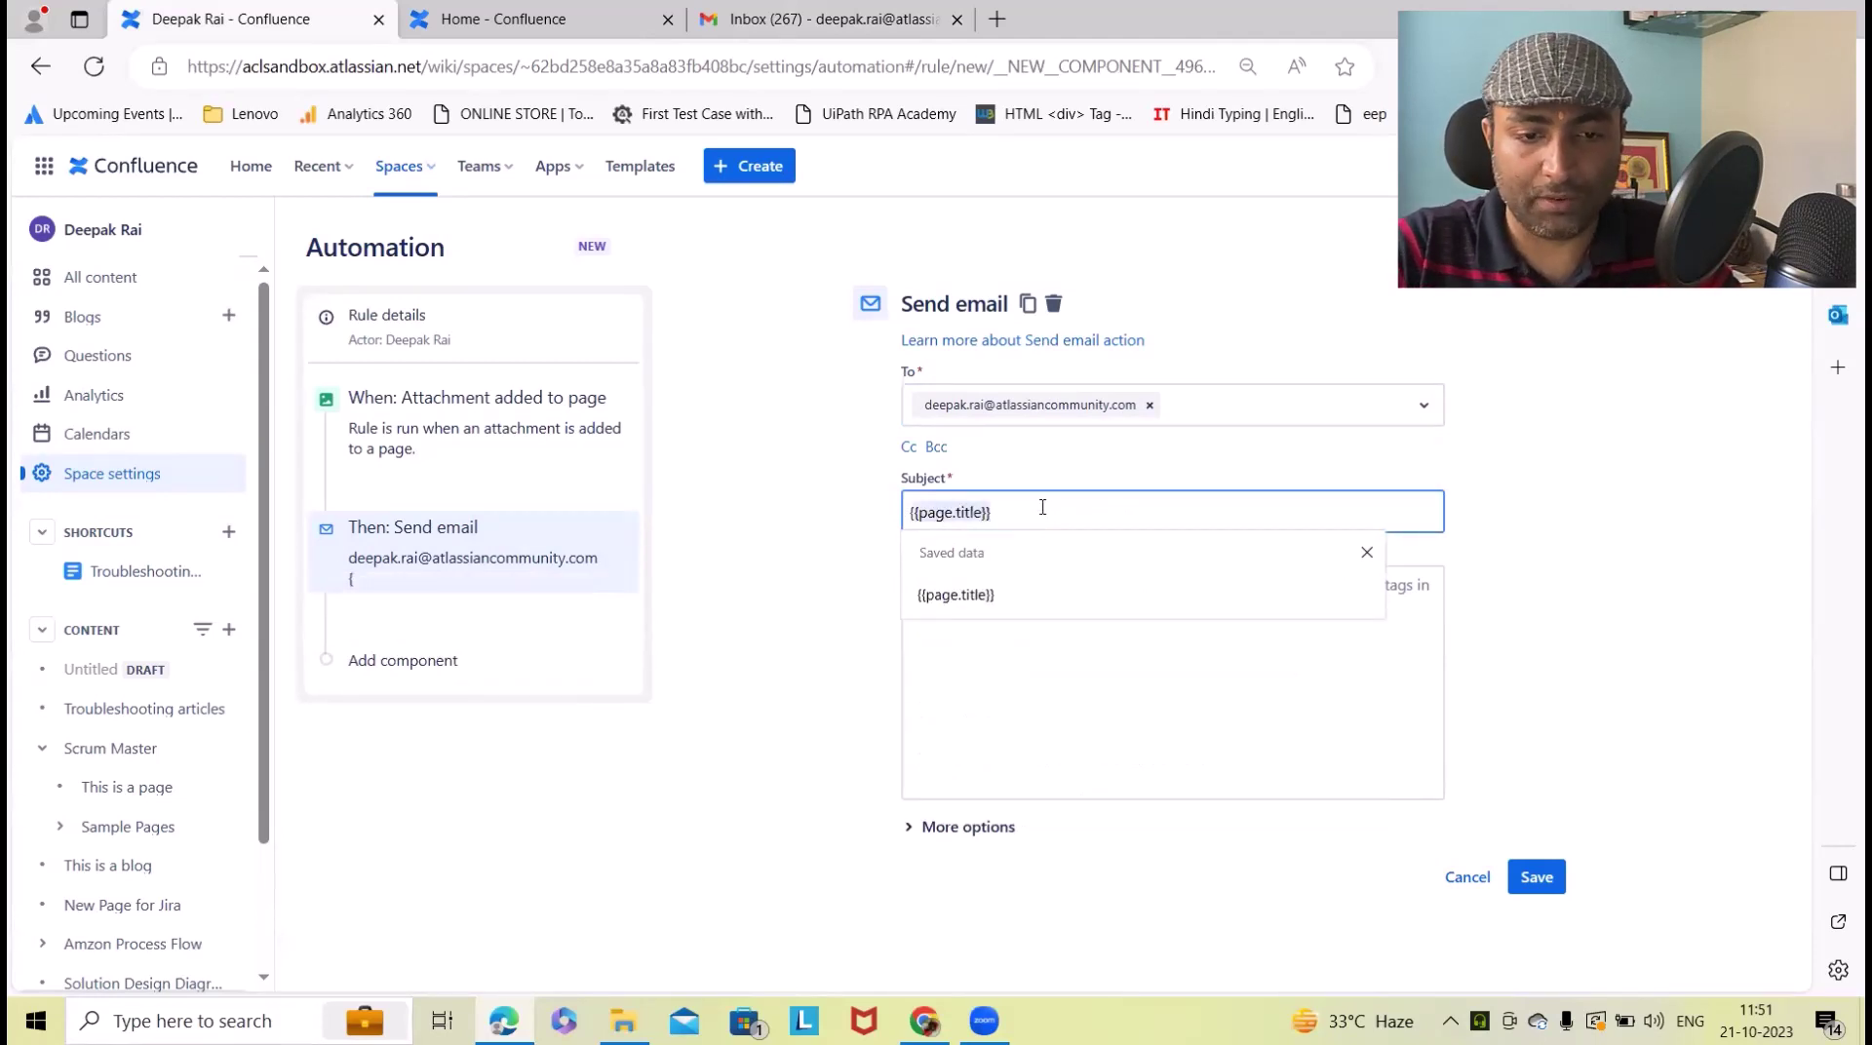
pyautogui.click(1028, 740)
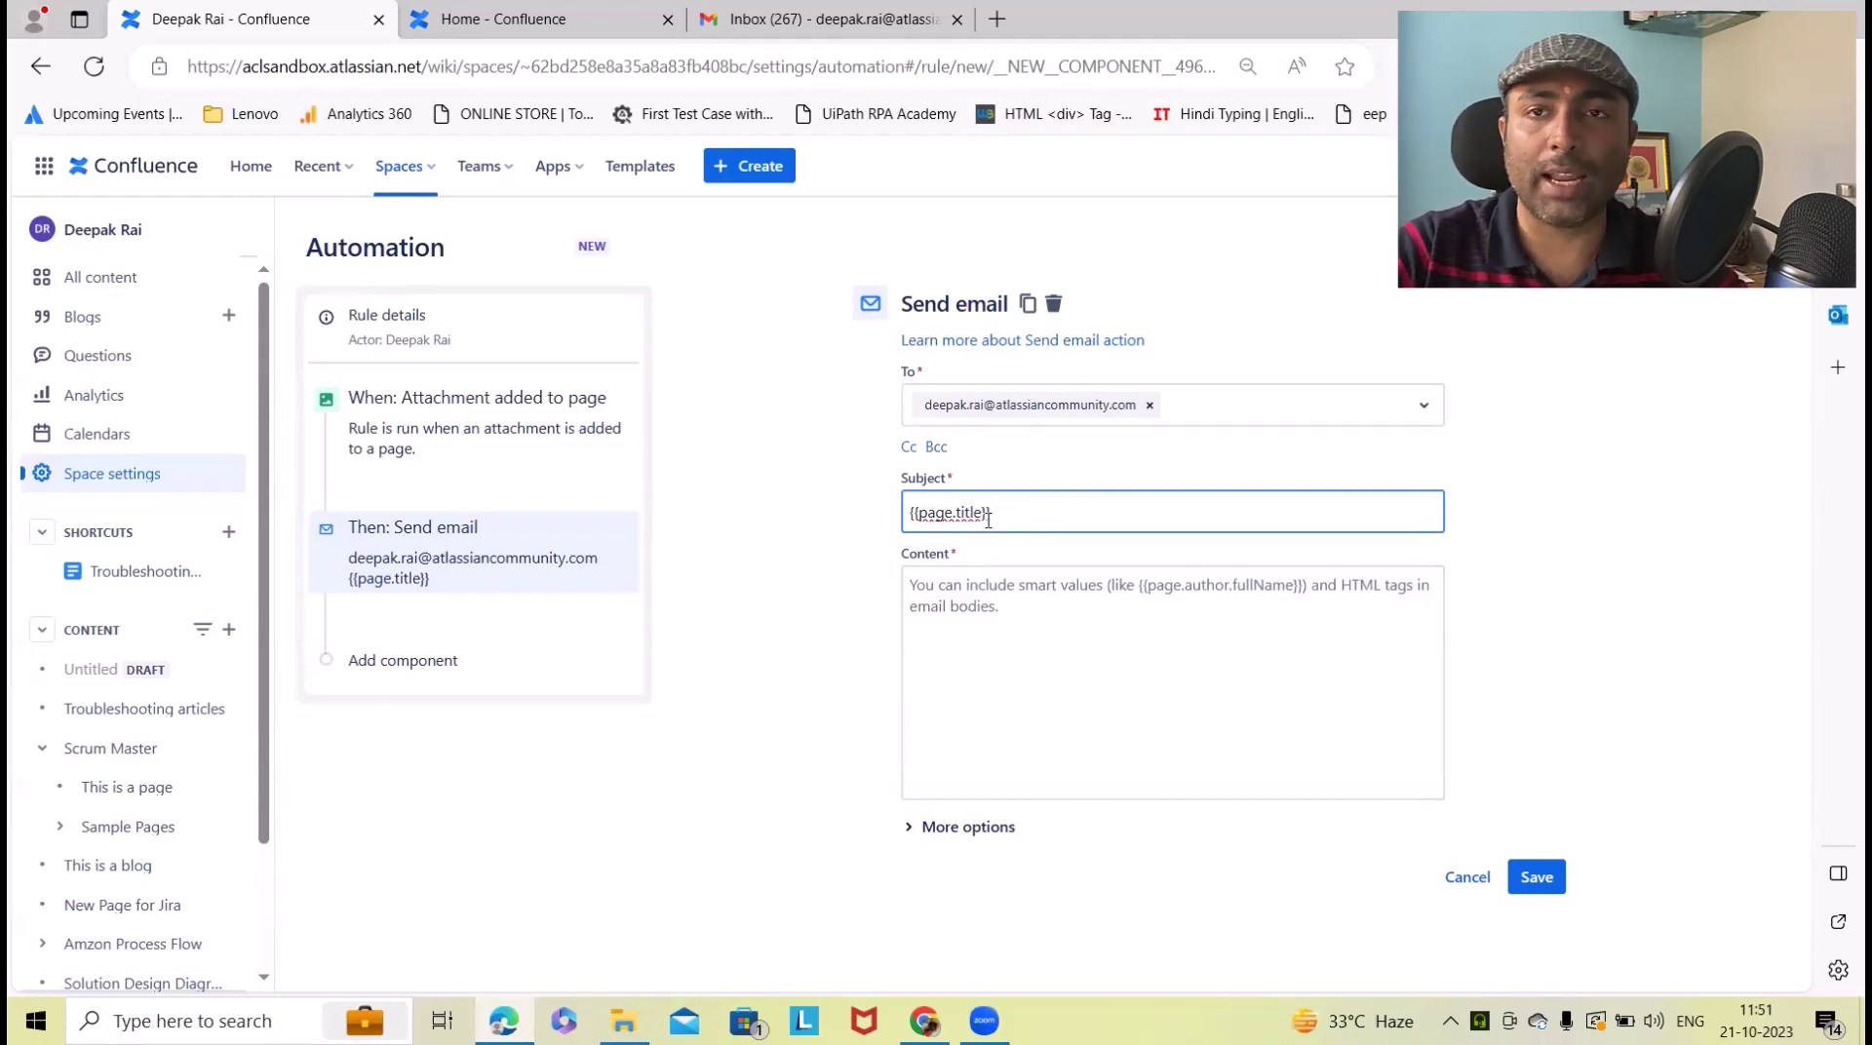
pyautogui.click(1083, 632)
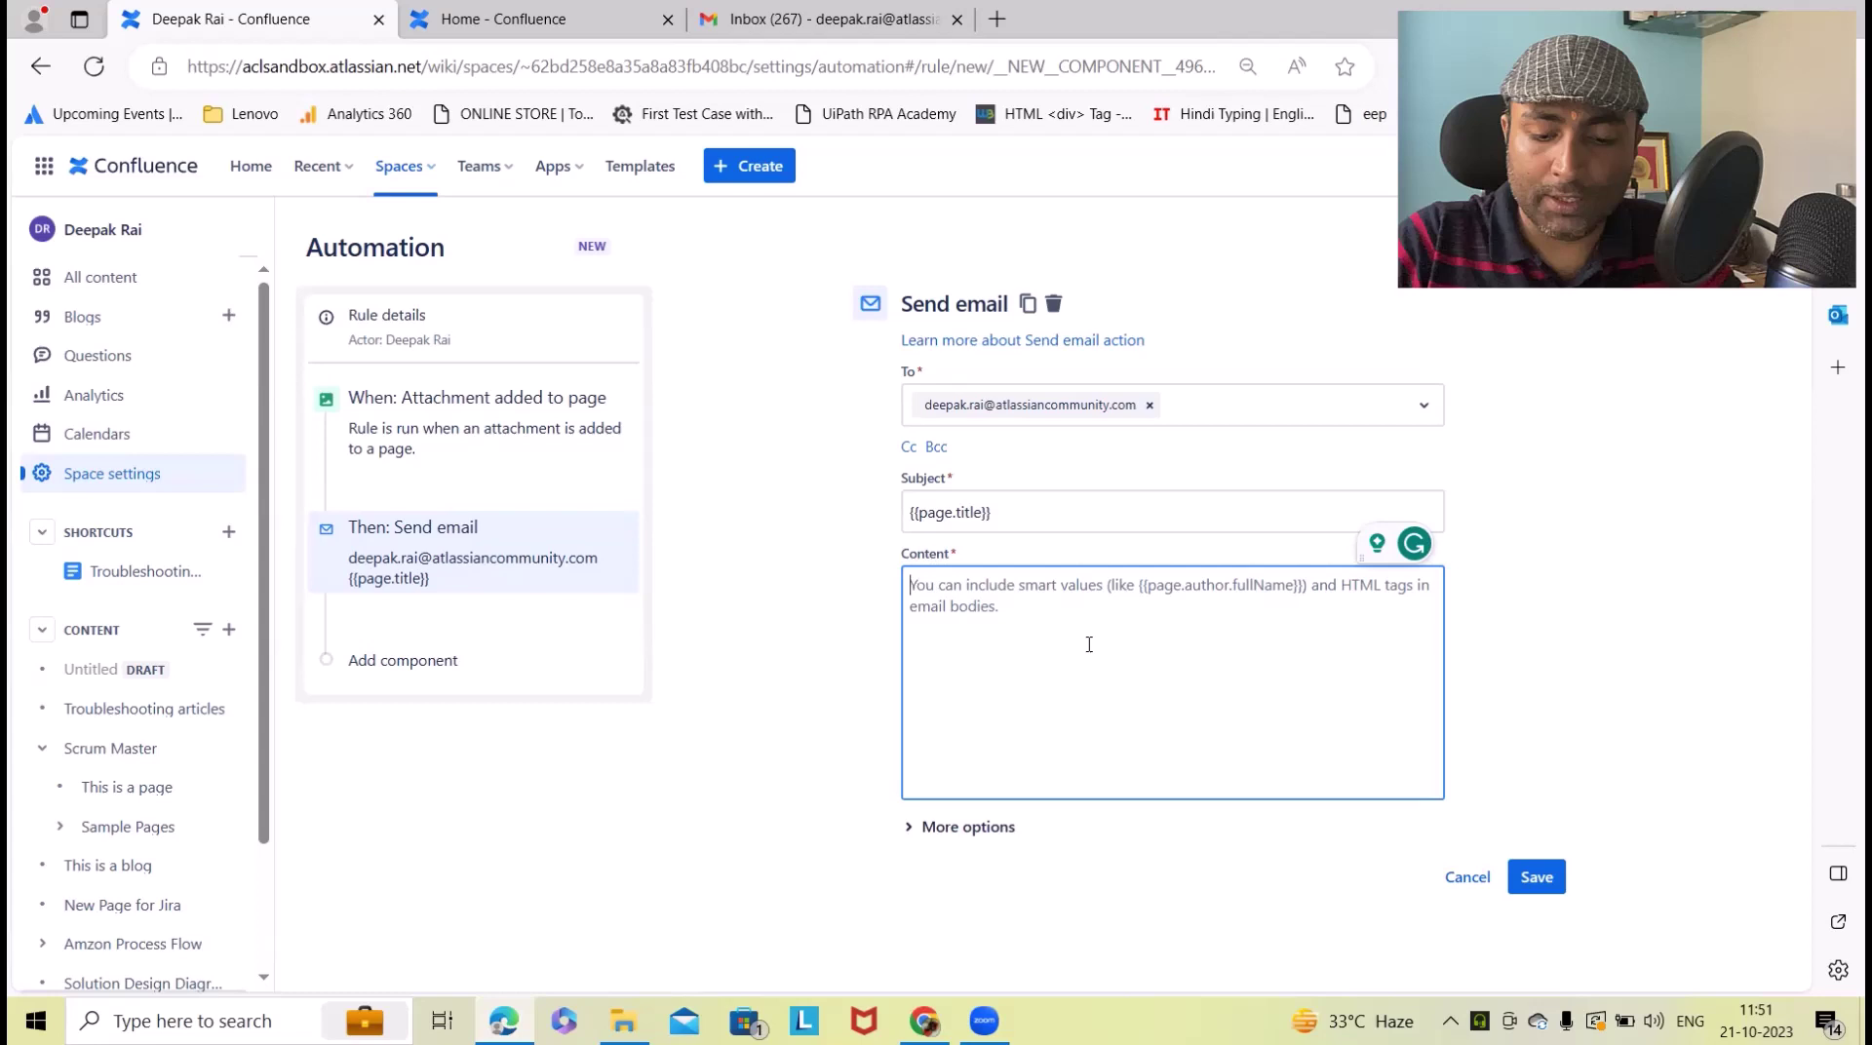
# - Write the body: space name, page URL and author smart values, 'New Attachment Added.', and a Confluence Bot sign-off
pyautogui.write('{{')
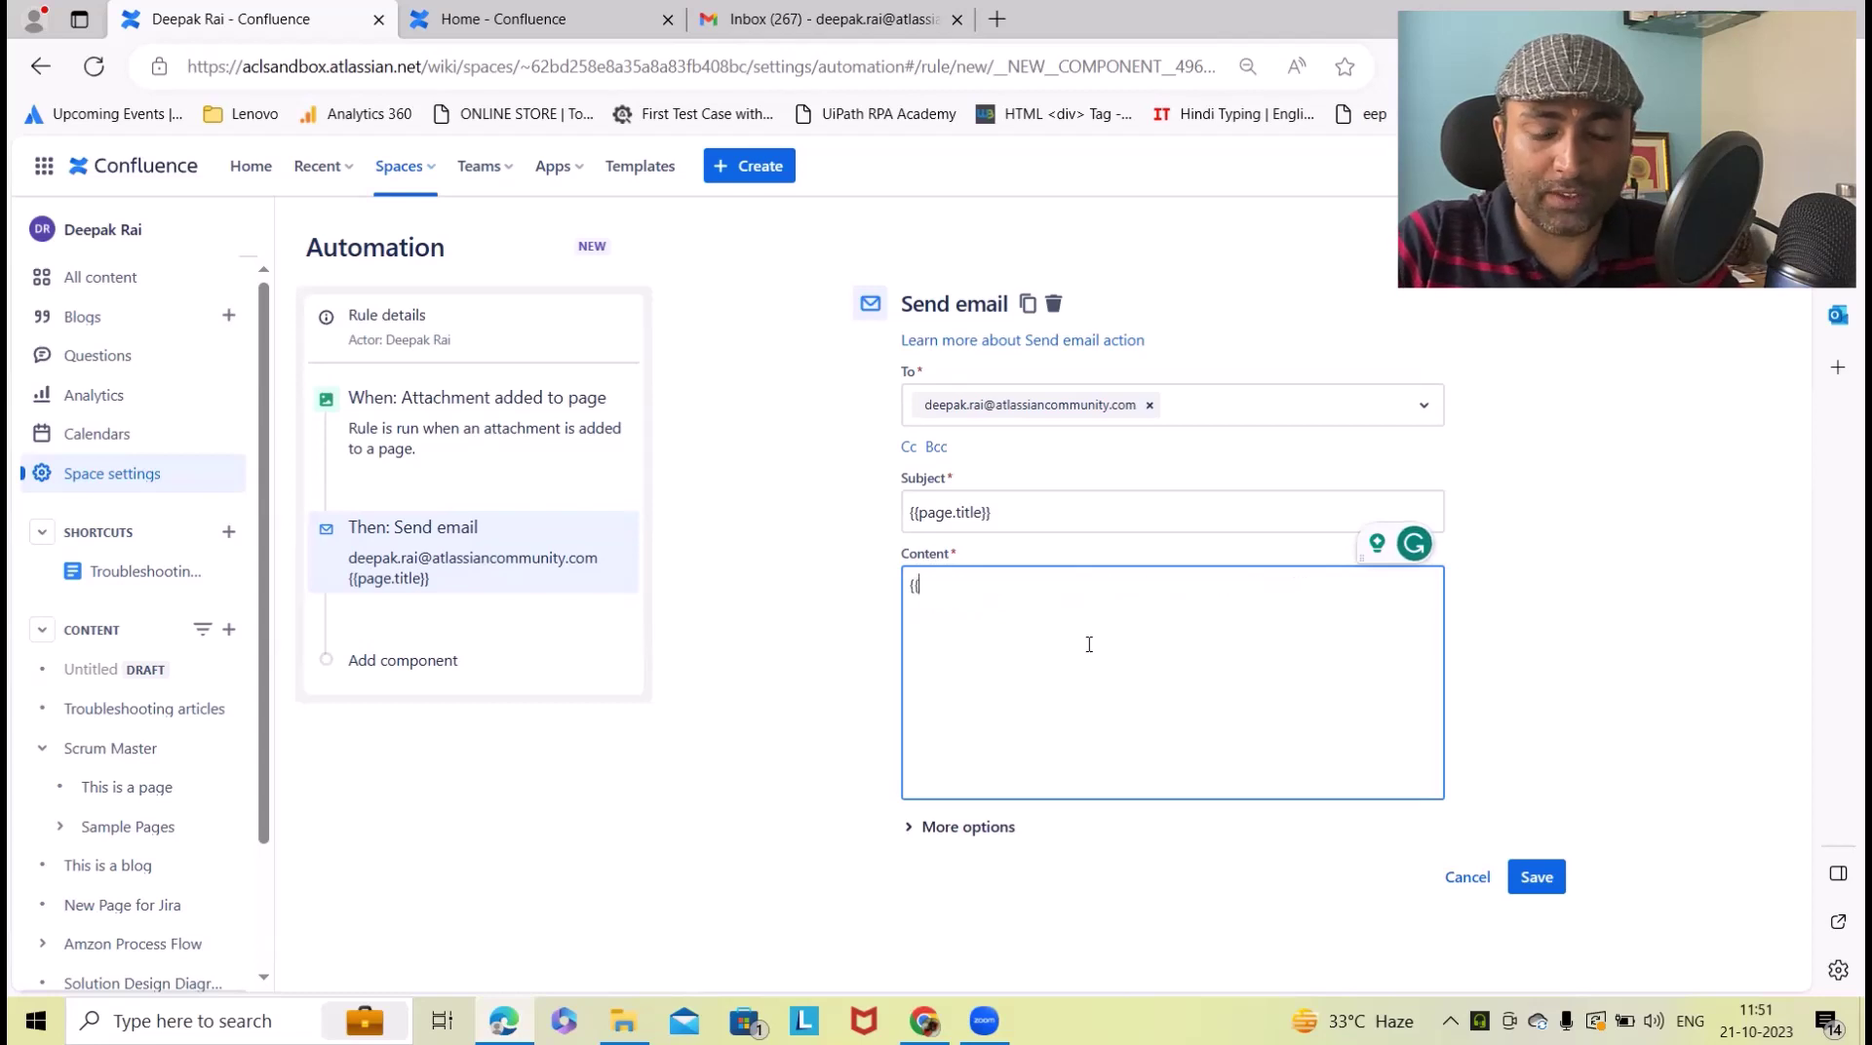
pyautogui.write('space.')
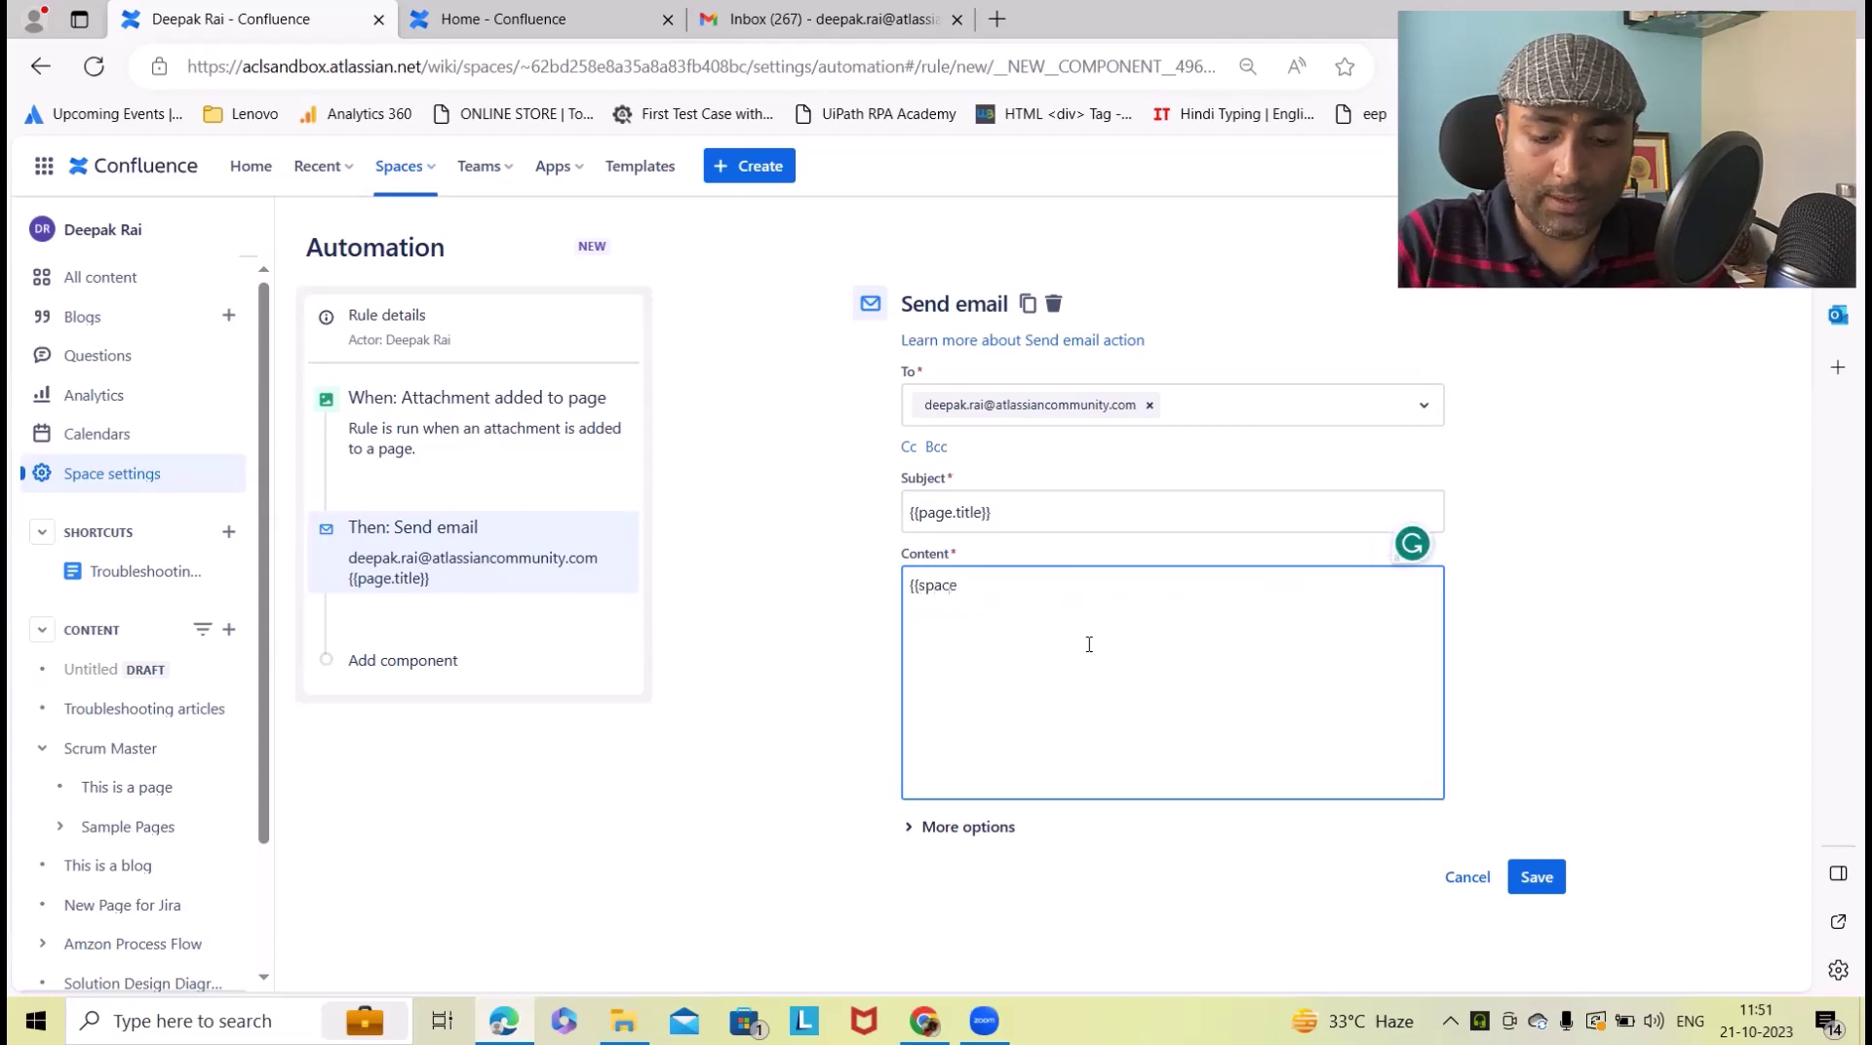
pyautogui.write('name')
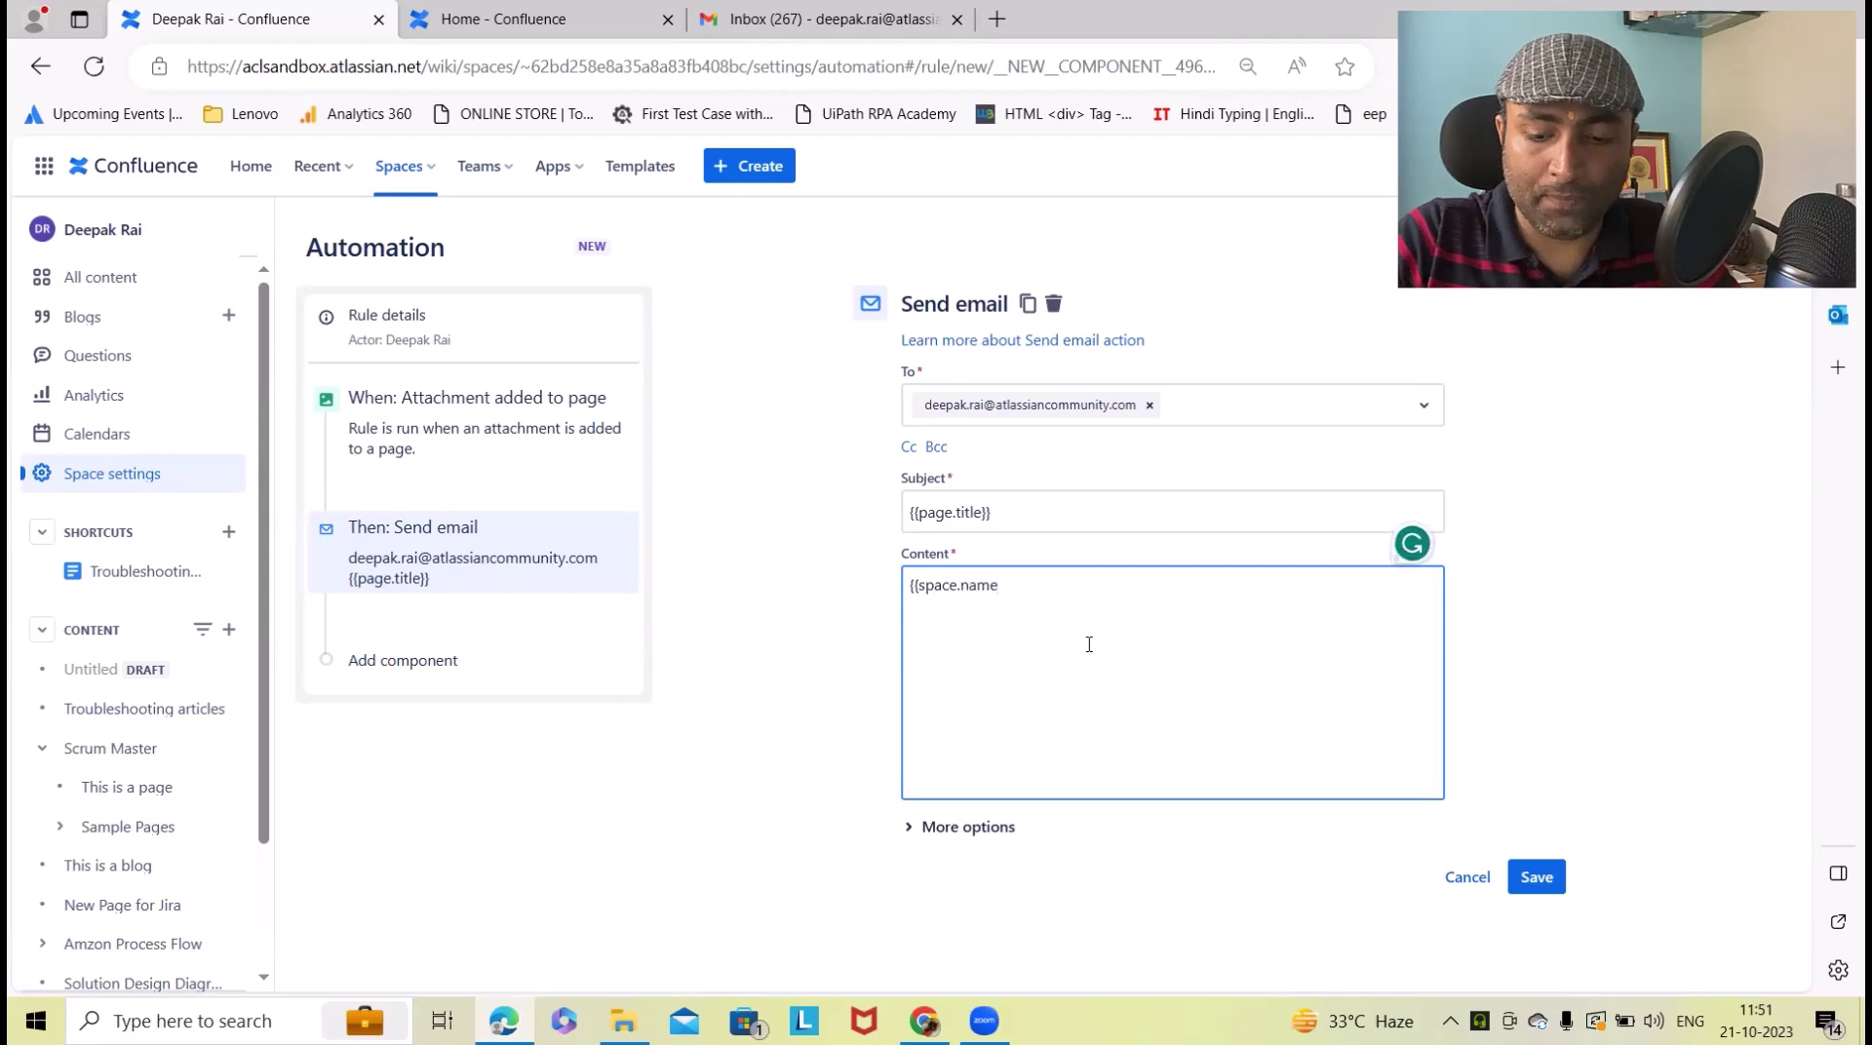
pyautogui.write('}}{{')
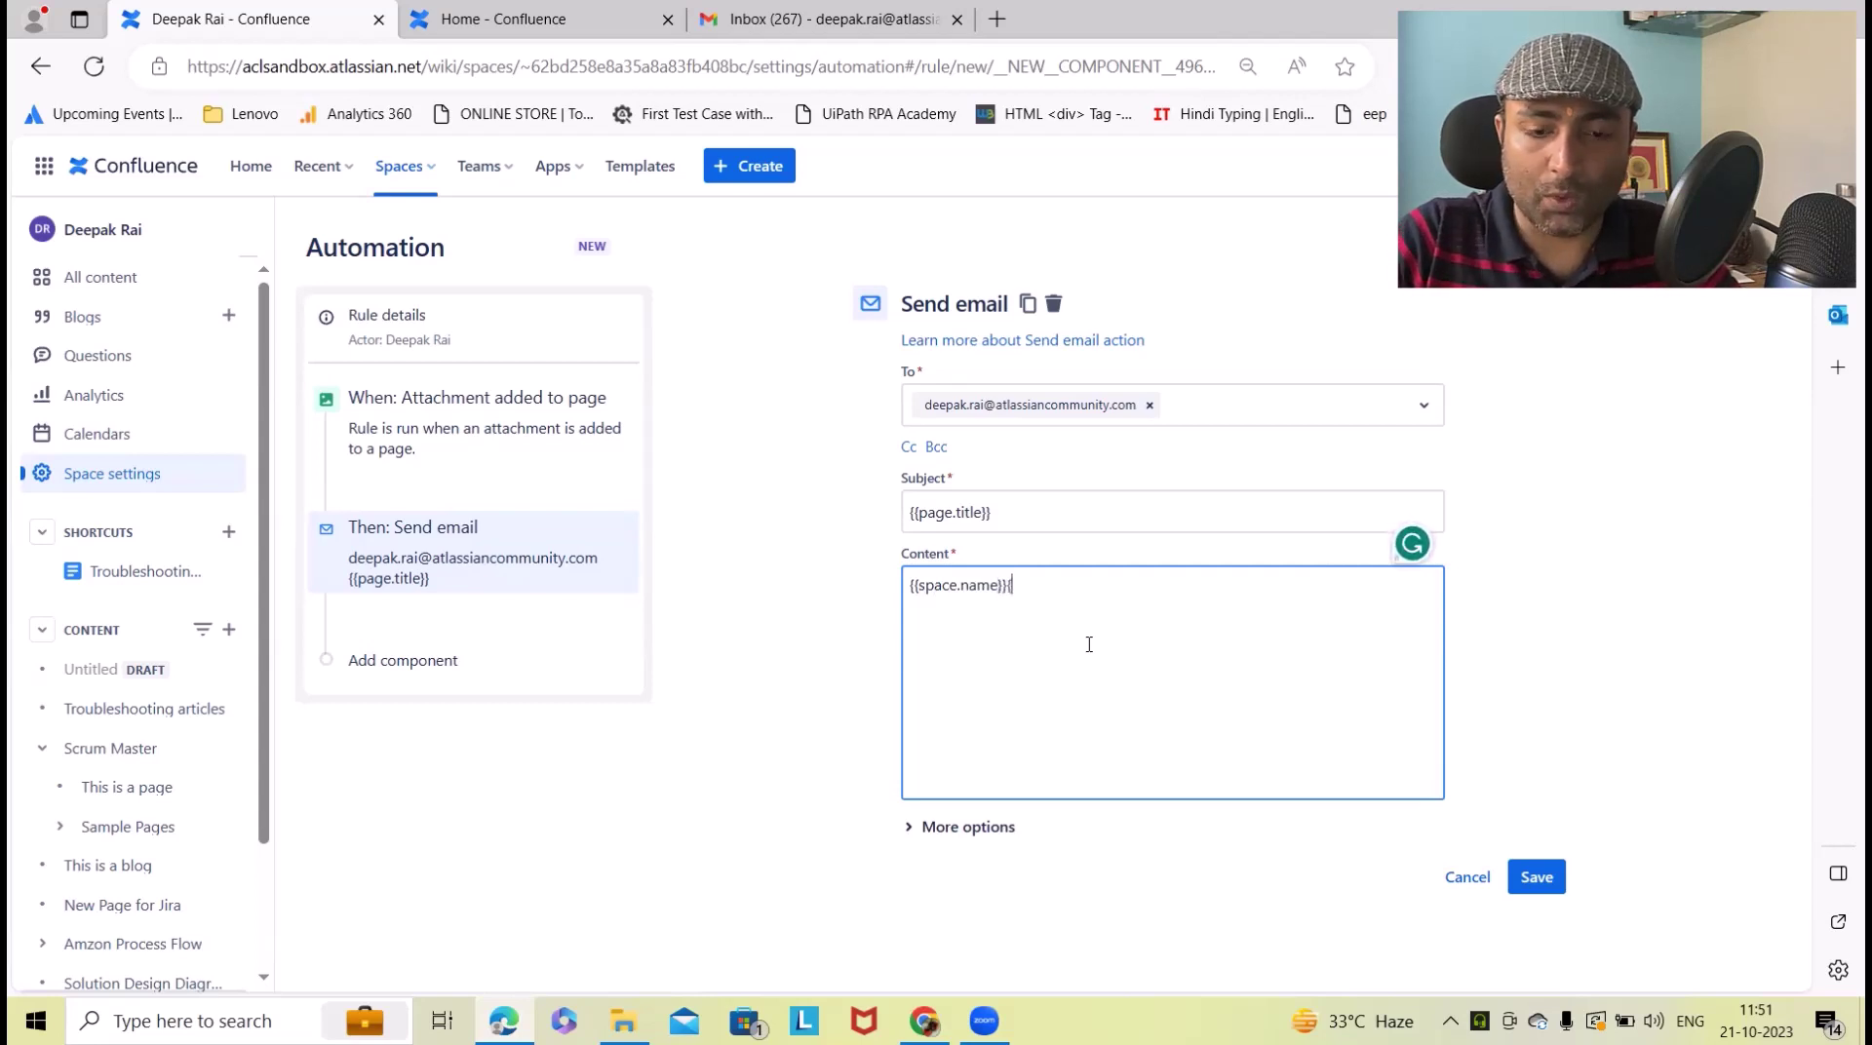
pyautogui.write('pa')
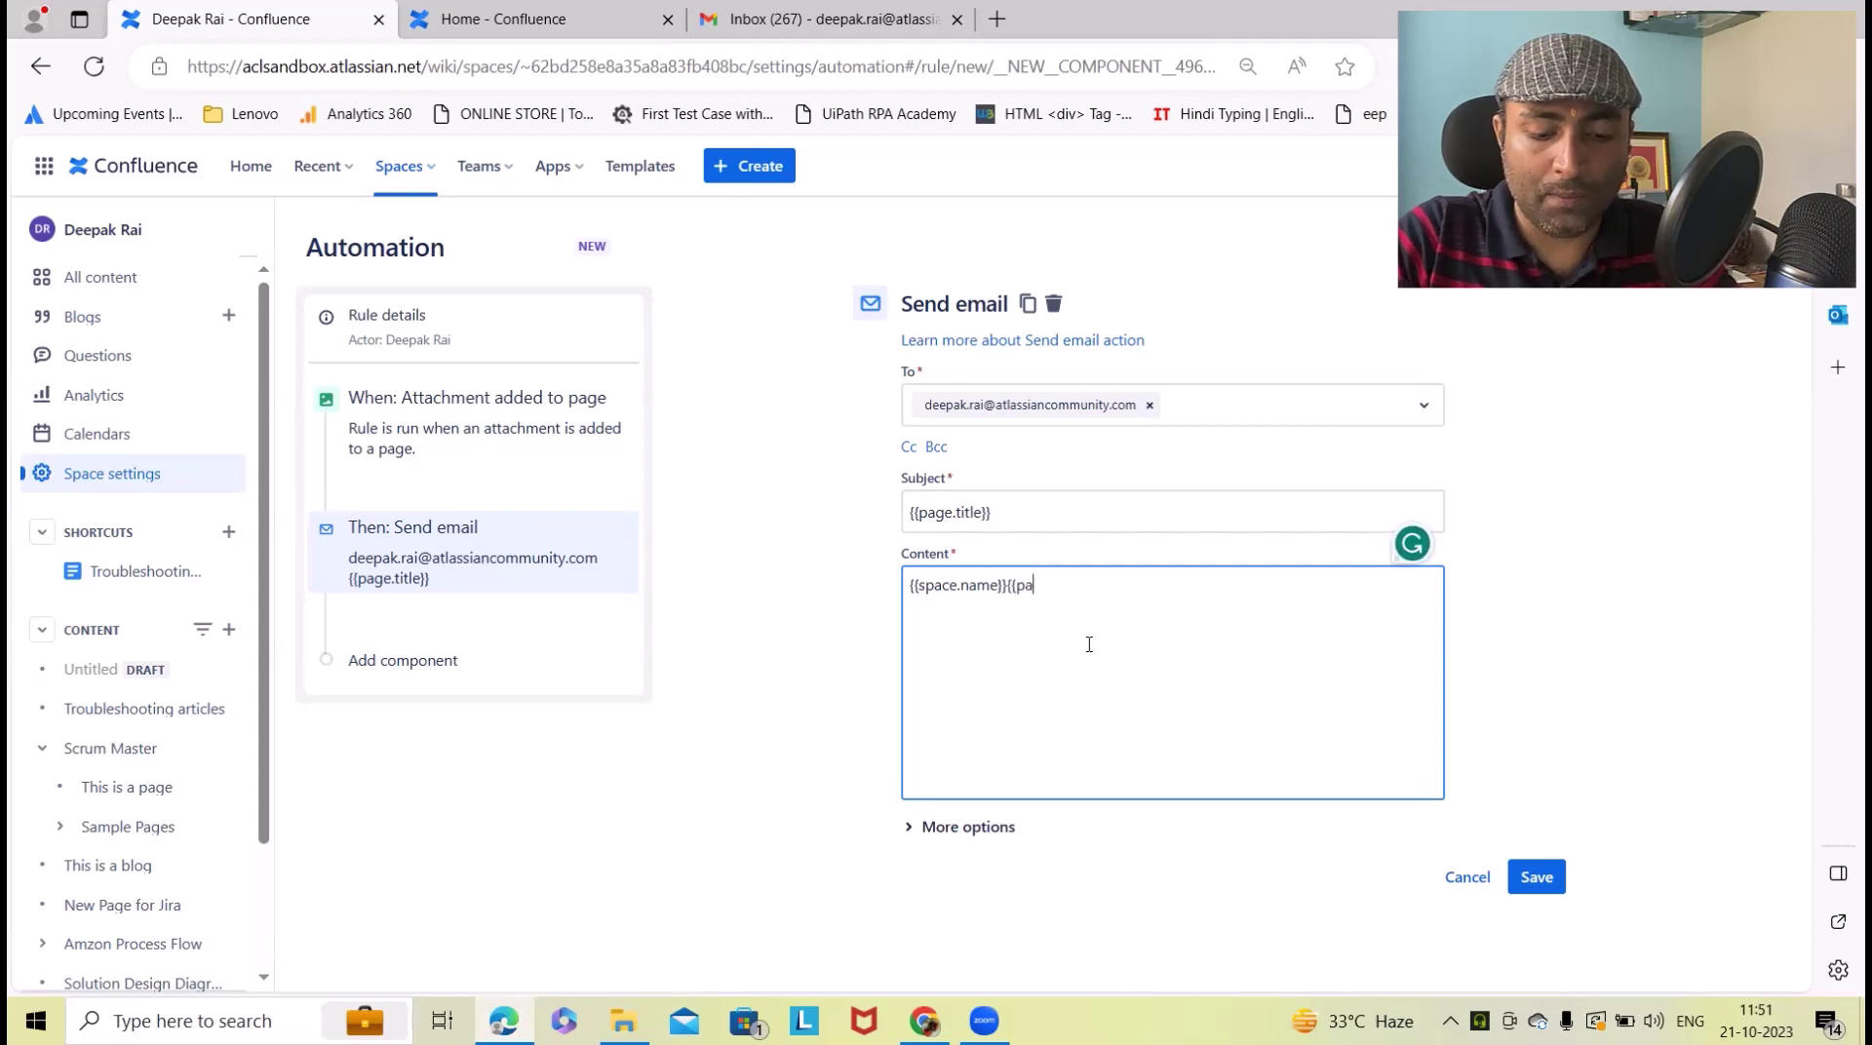
pyautogui.write('ge.ur')
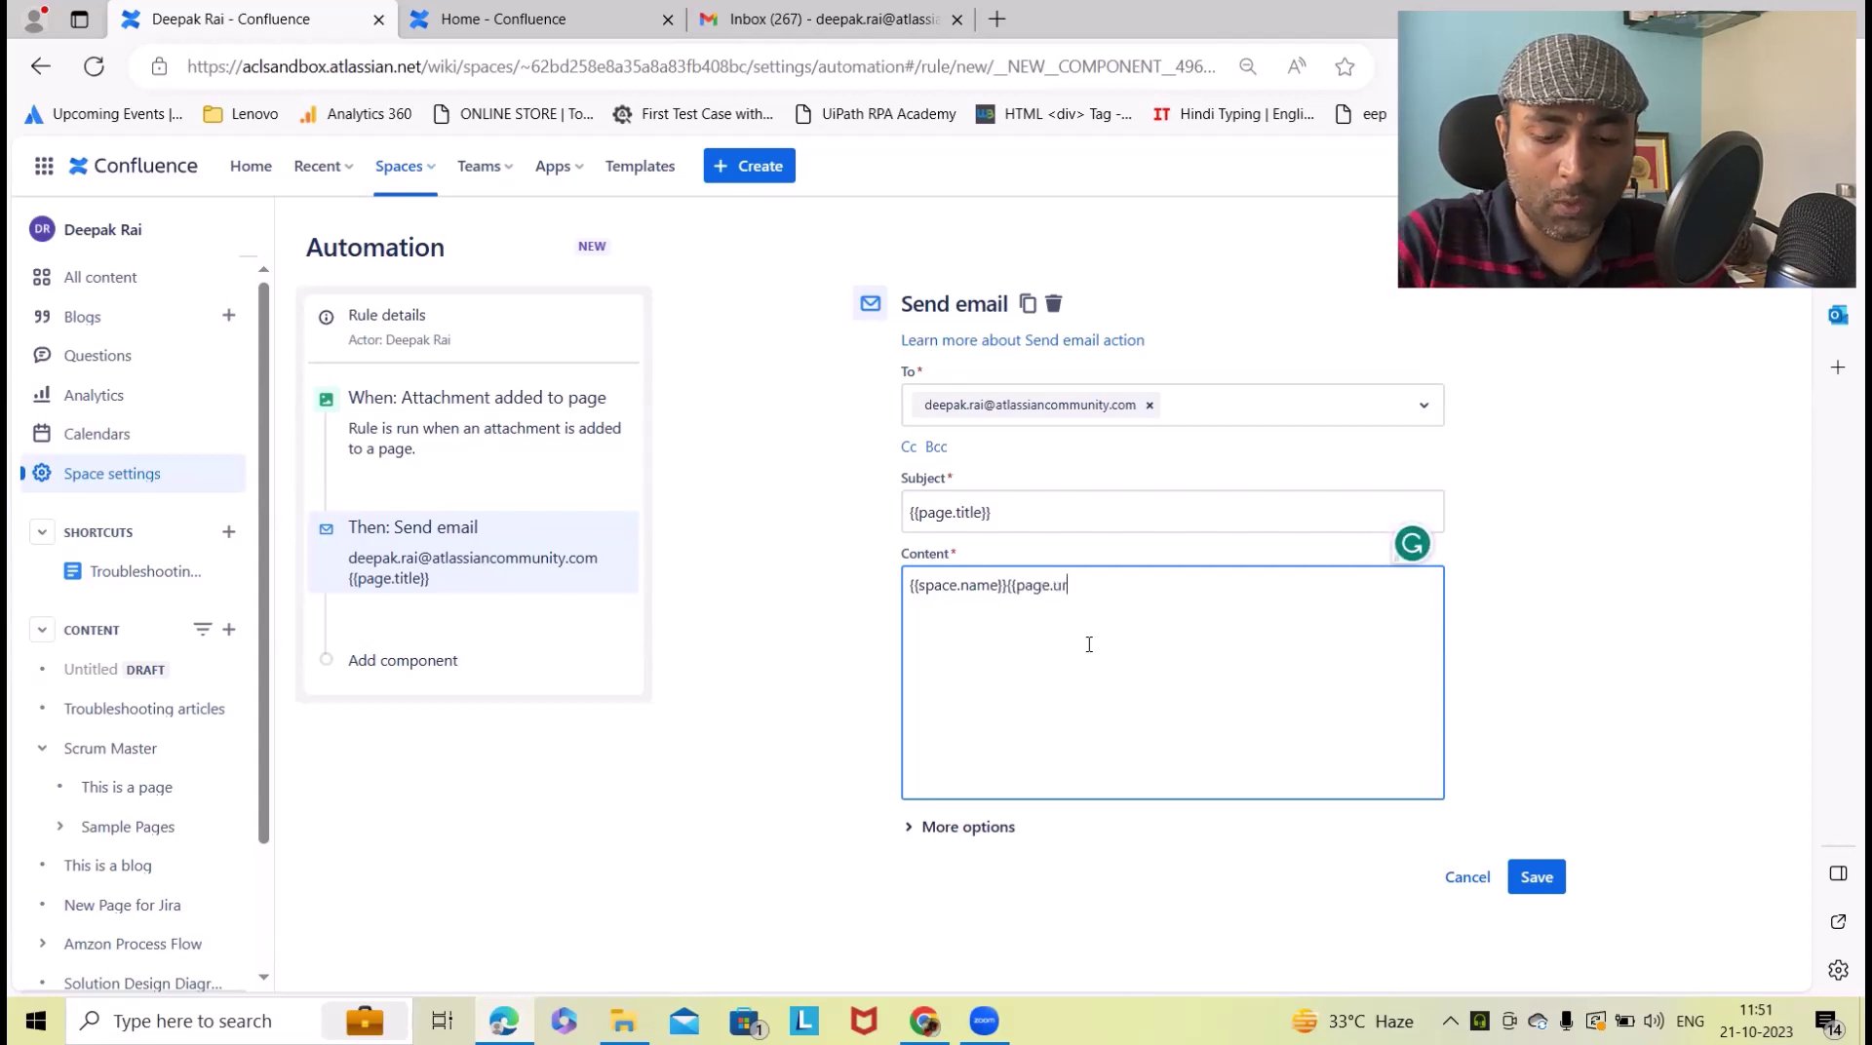
pyautogui.write('l')
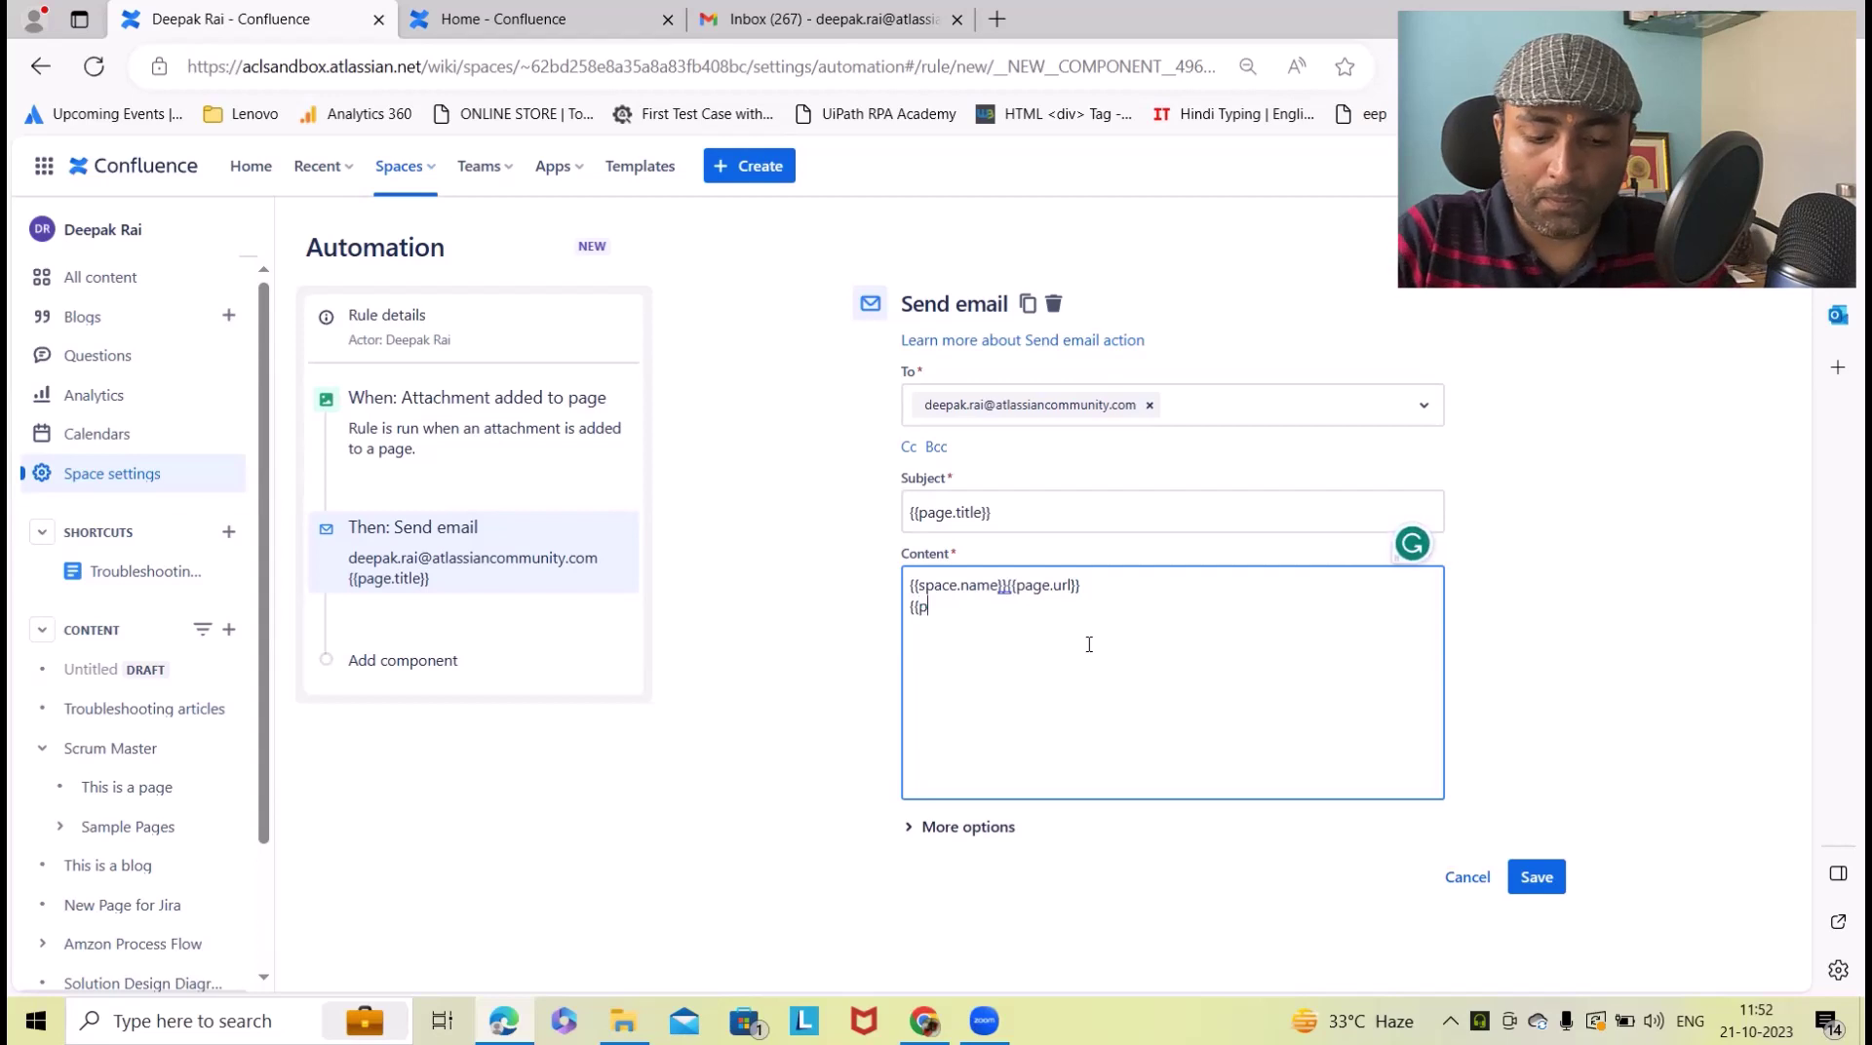
pyautogui.write('page,')
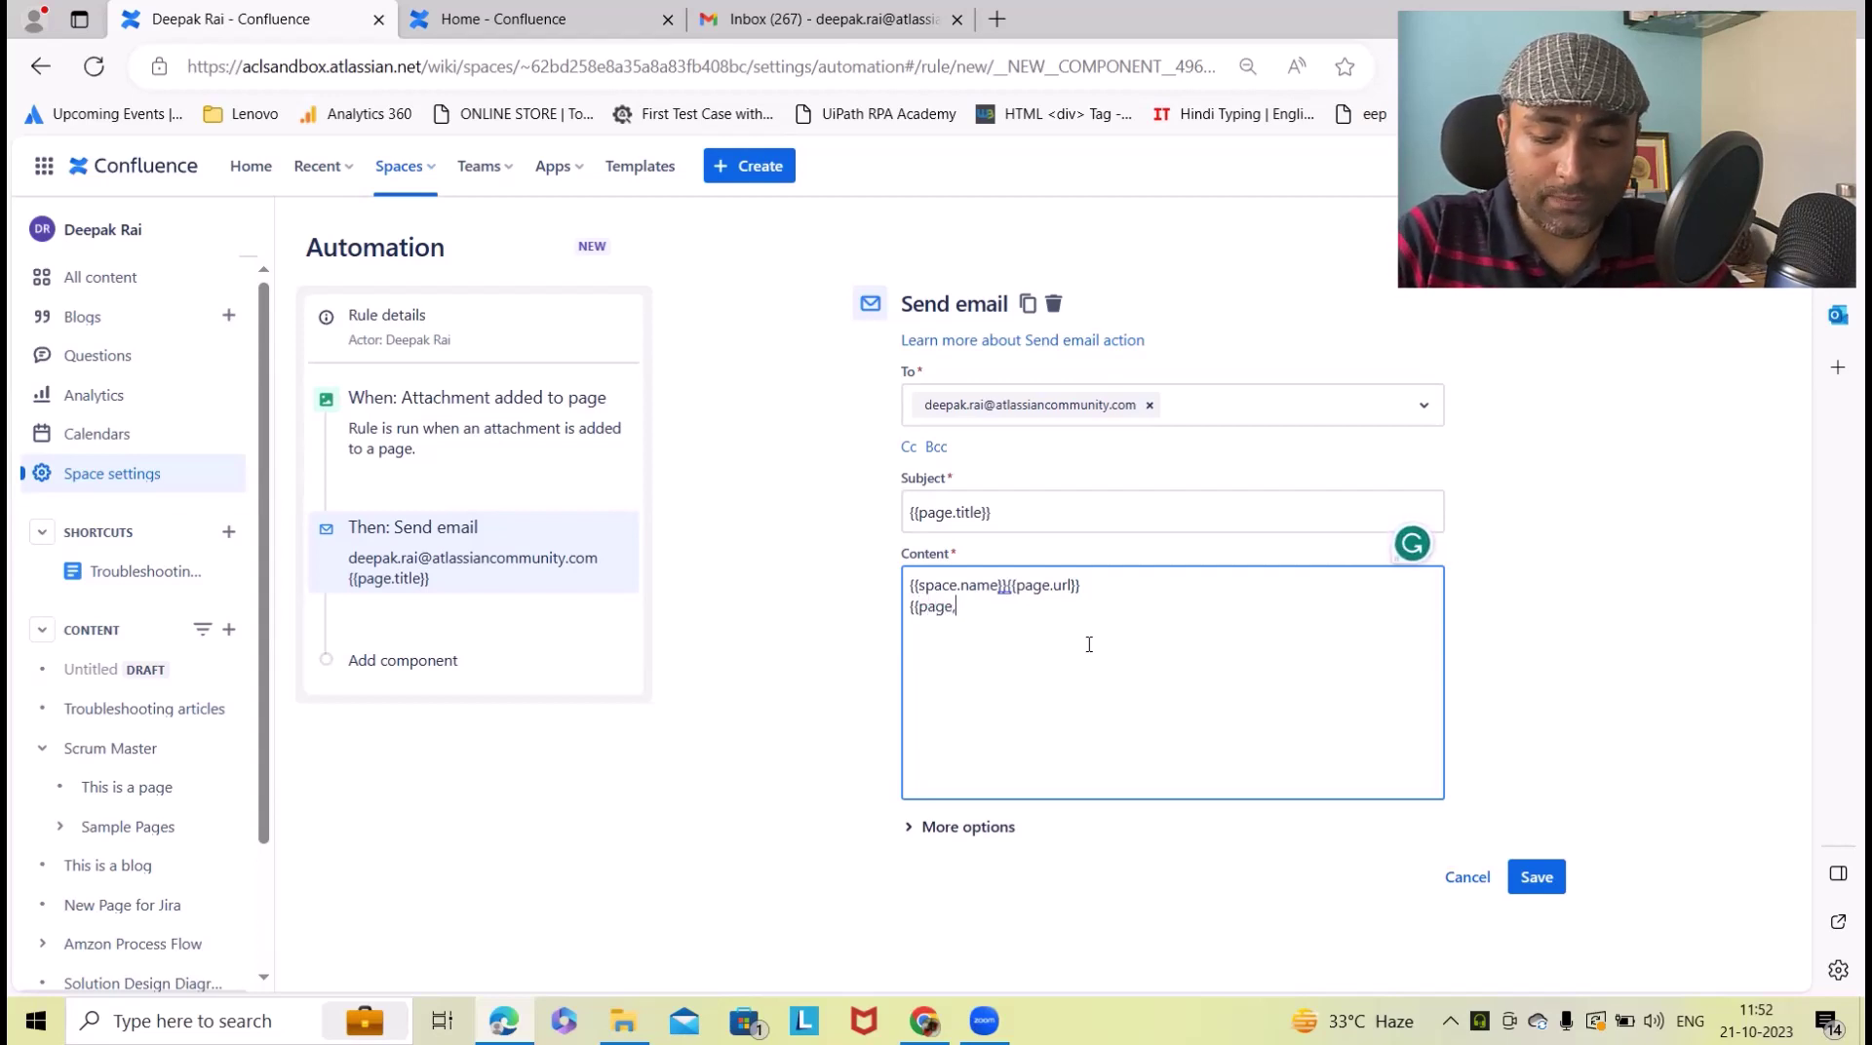
pyautogui.write('auth')
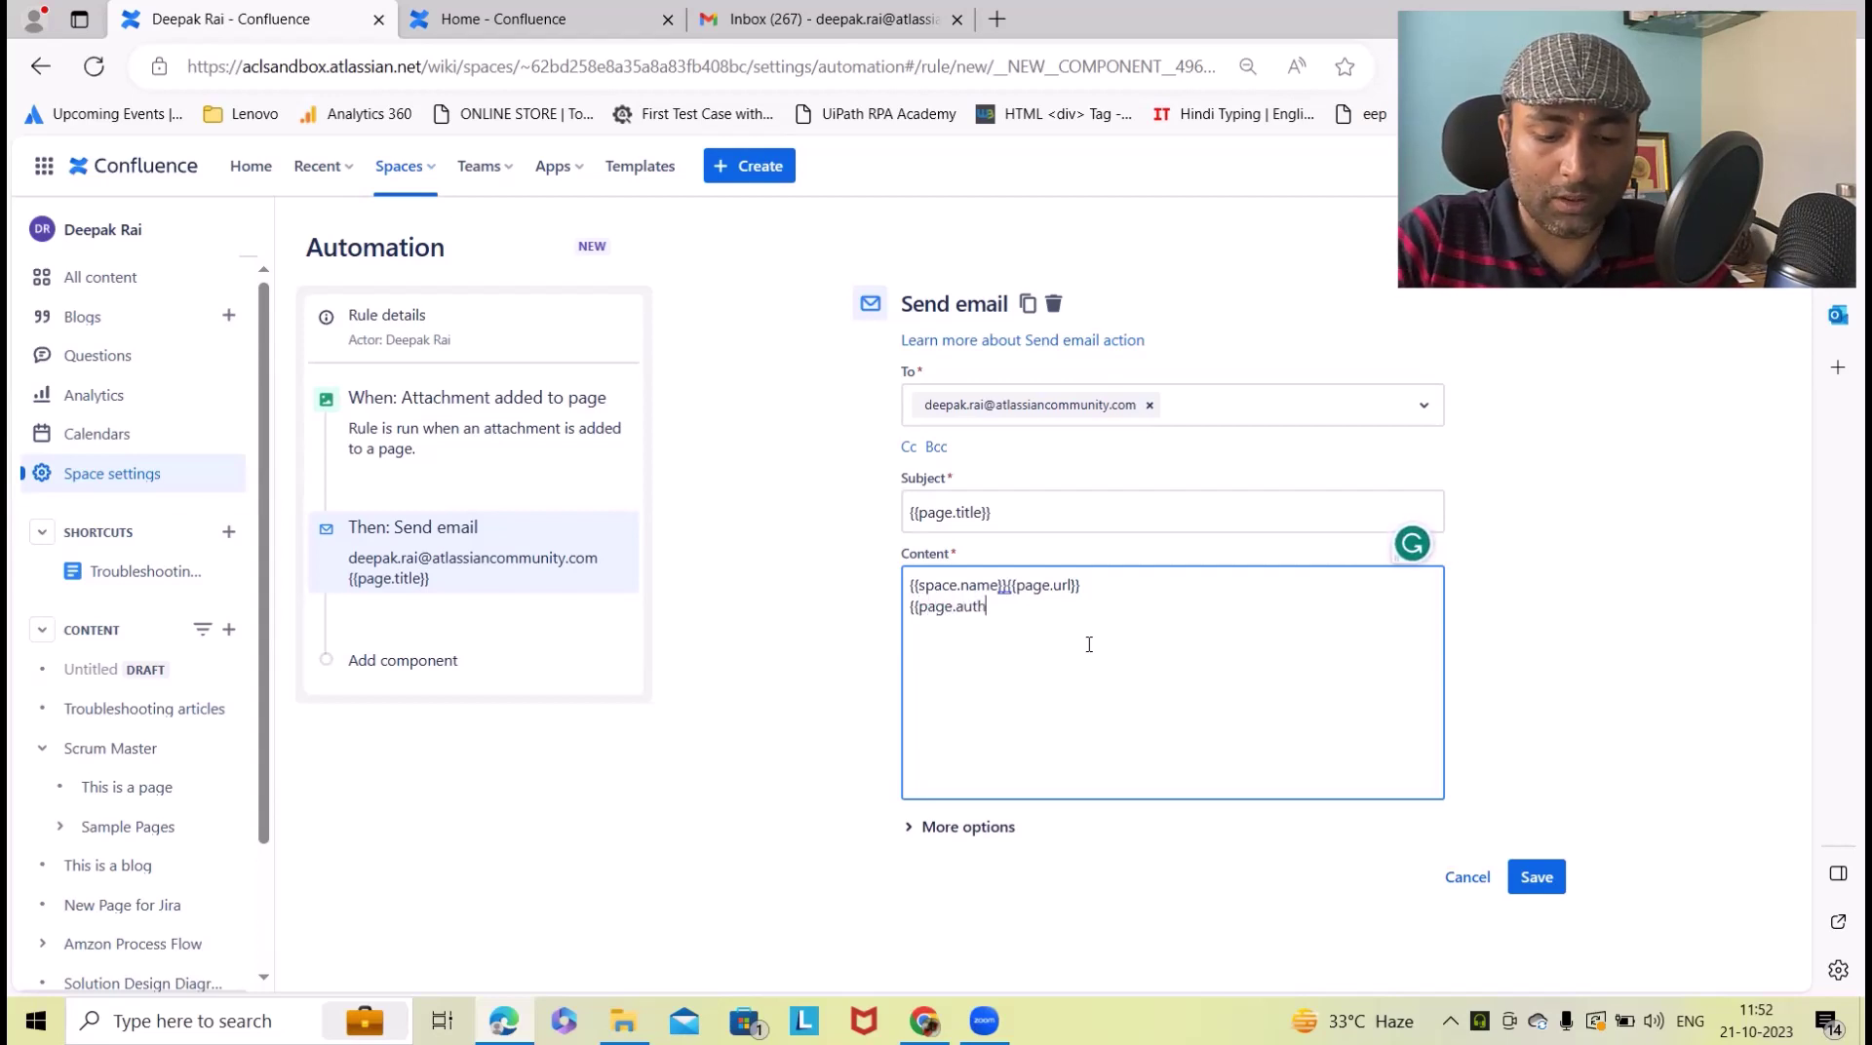
pyautogui.write('or')
pyautogui.write('f')
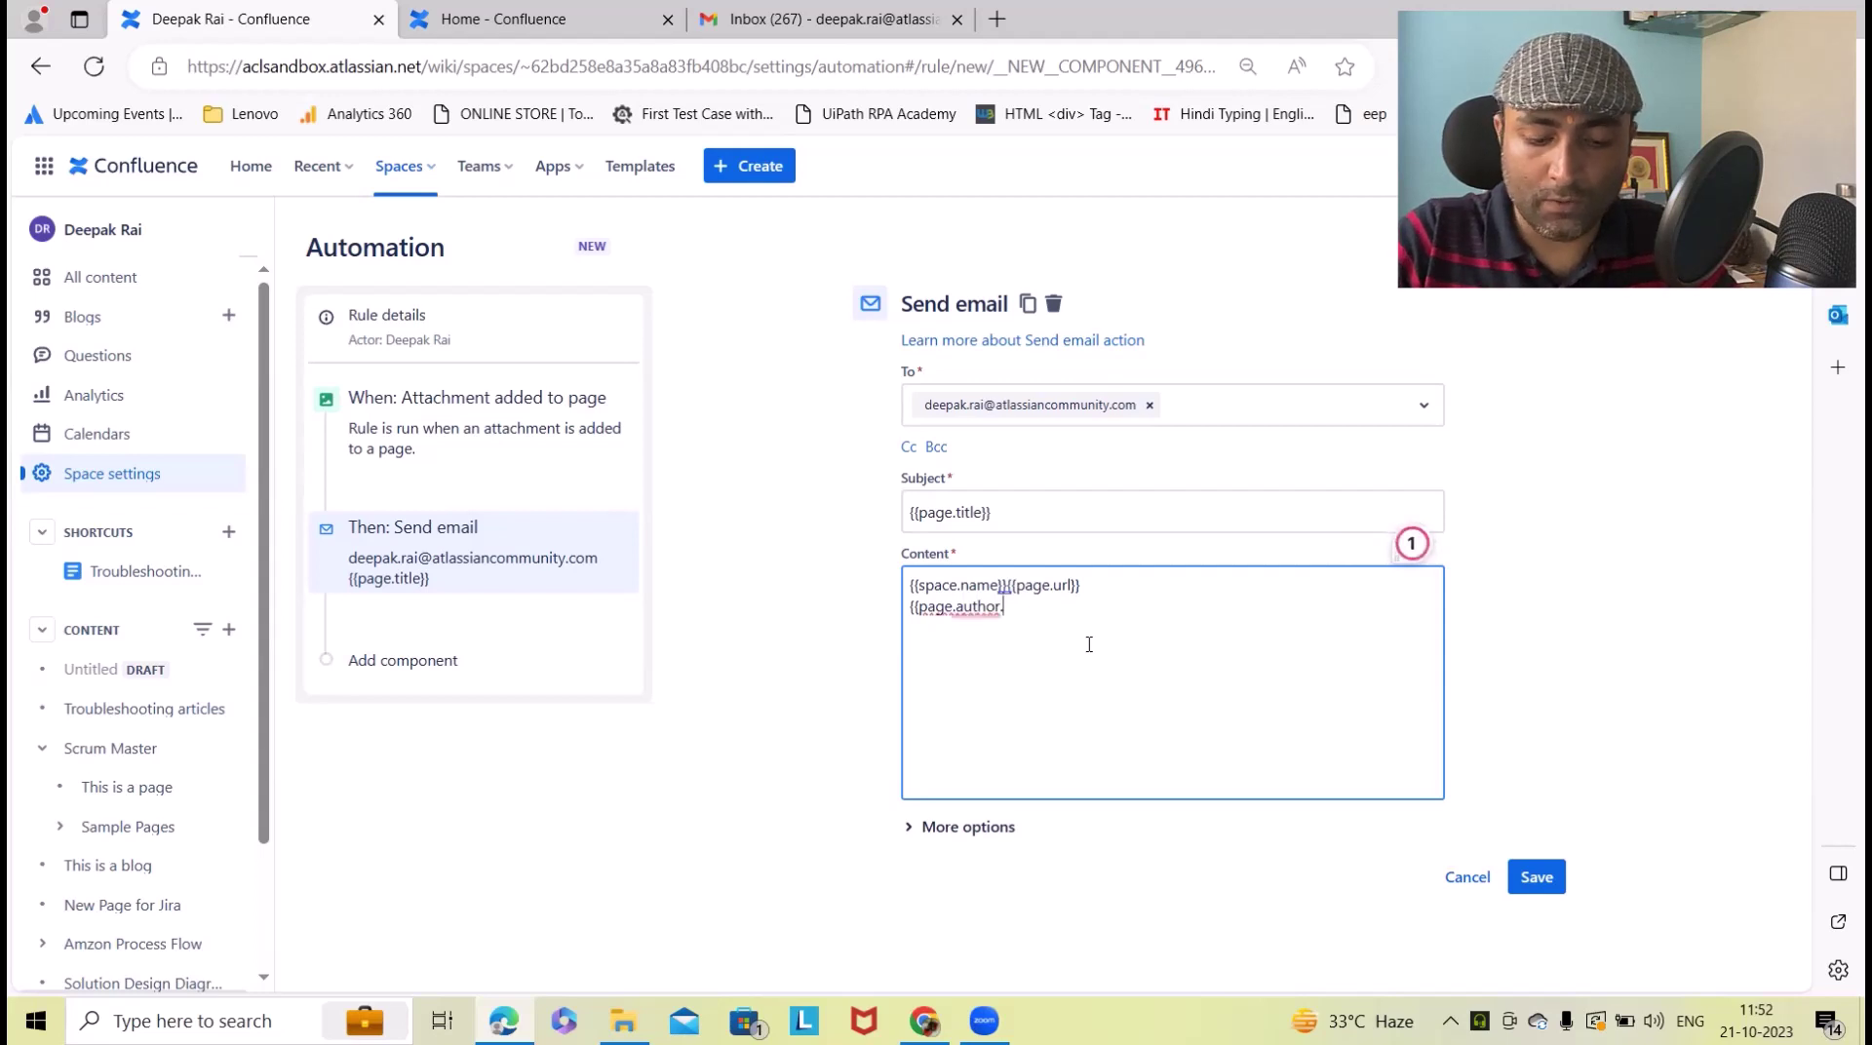
pyautogui.write('na')
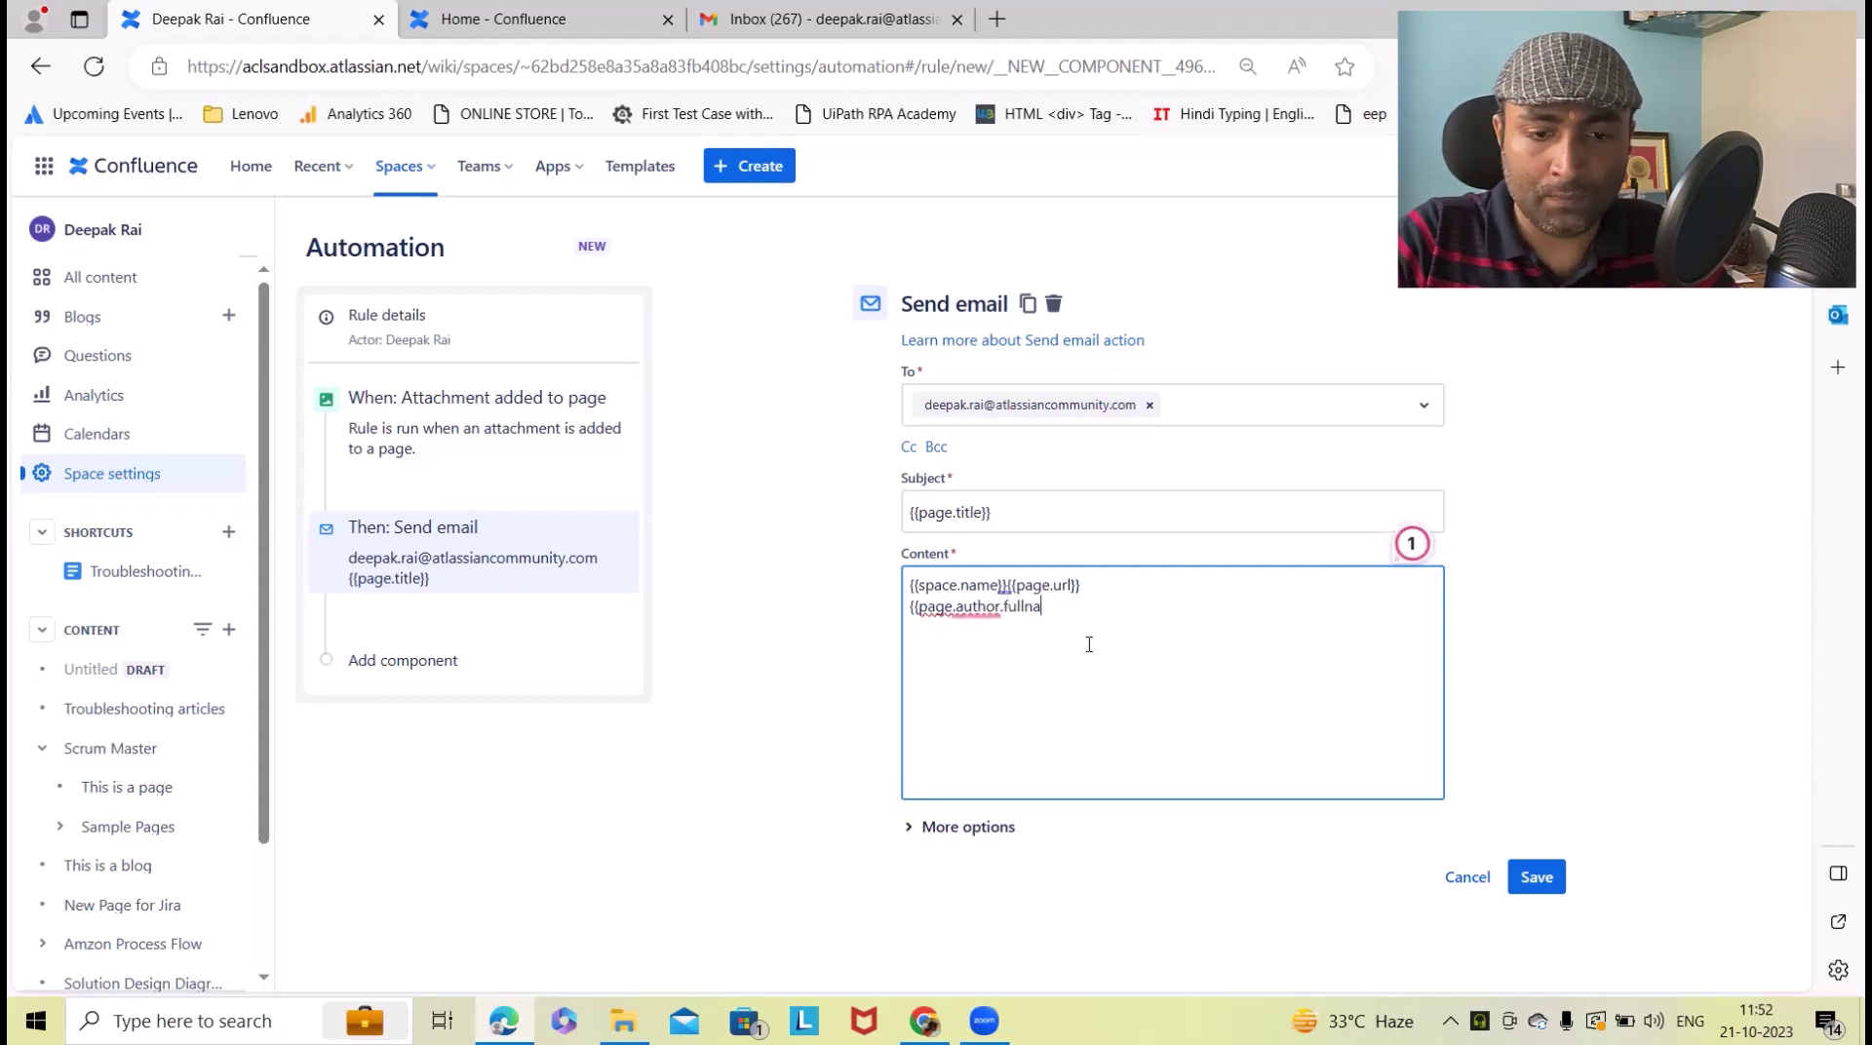
pyautogui.write('me')
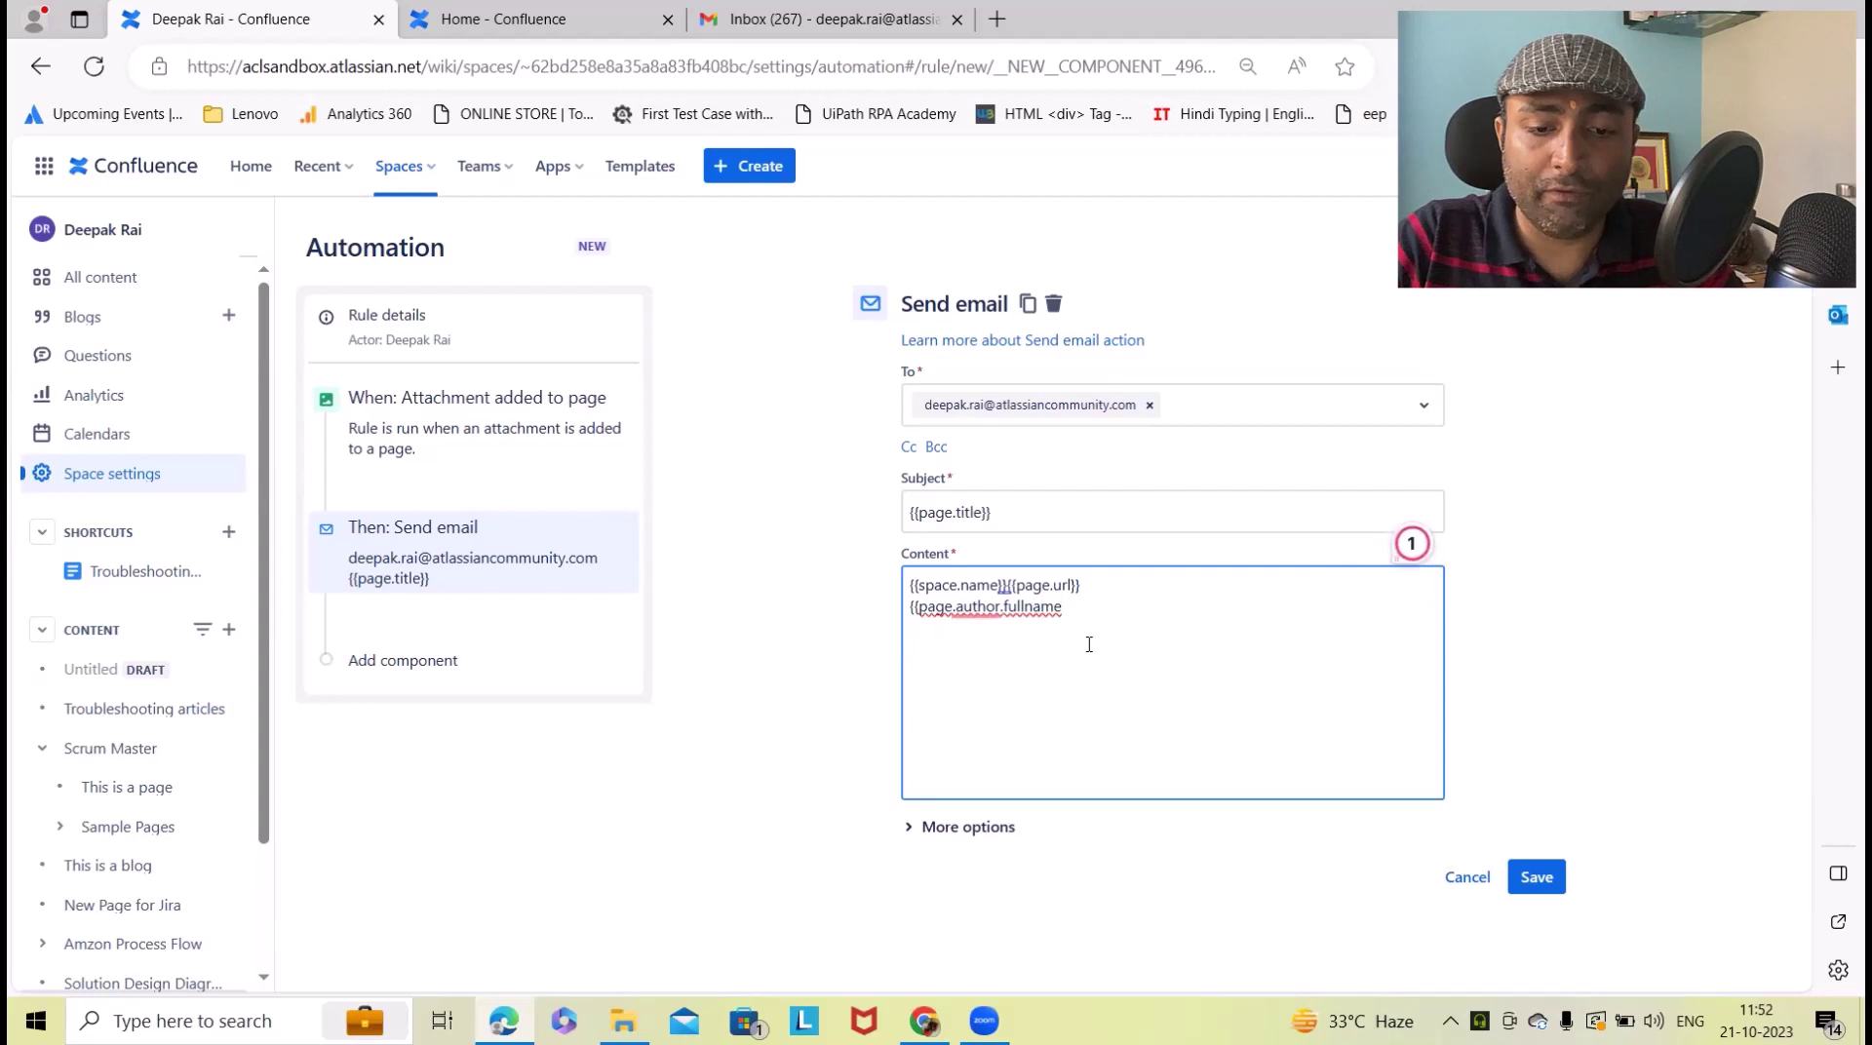
pyautogui.write('}}')
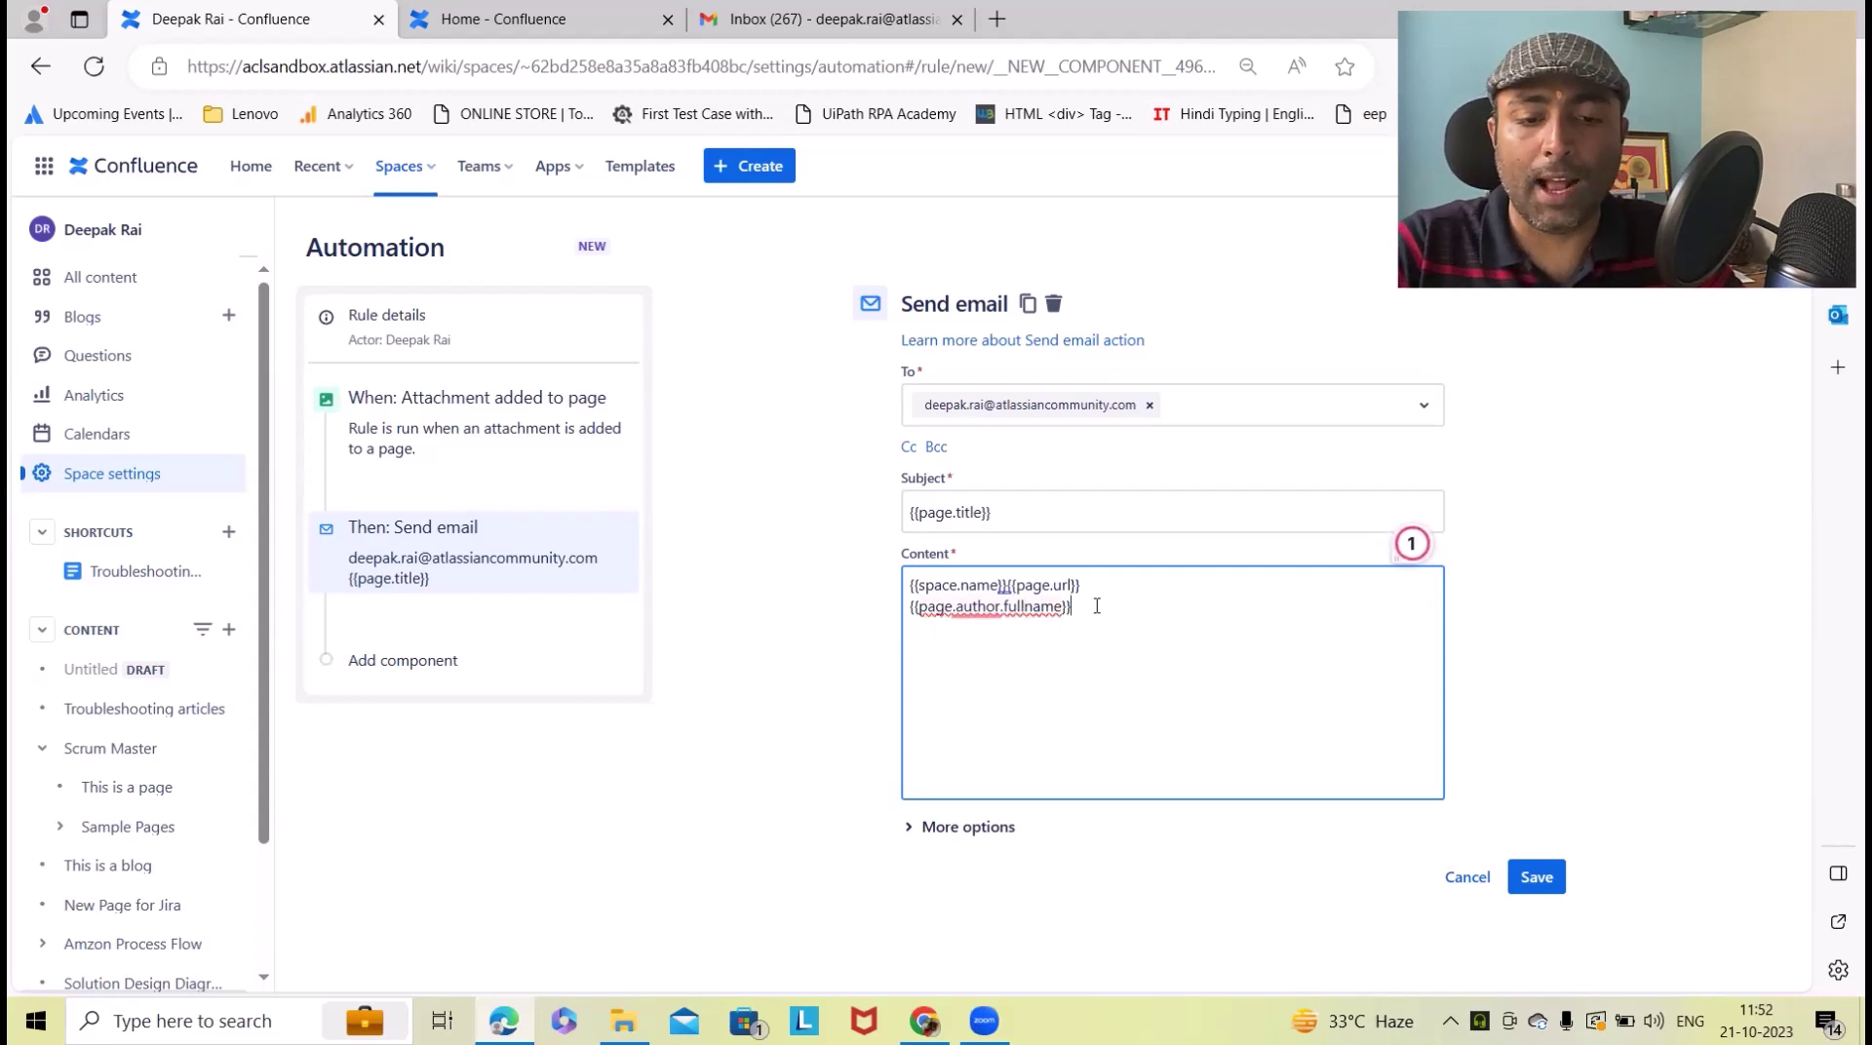
pyautogui.click(991, 607)
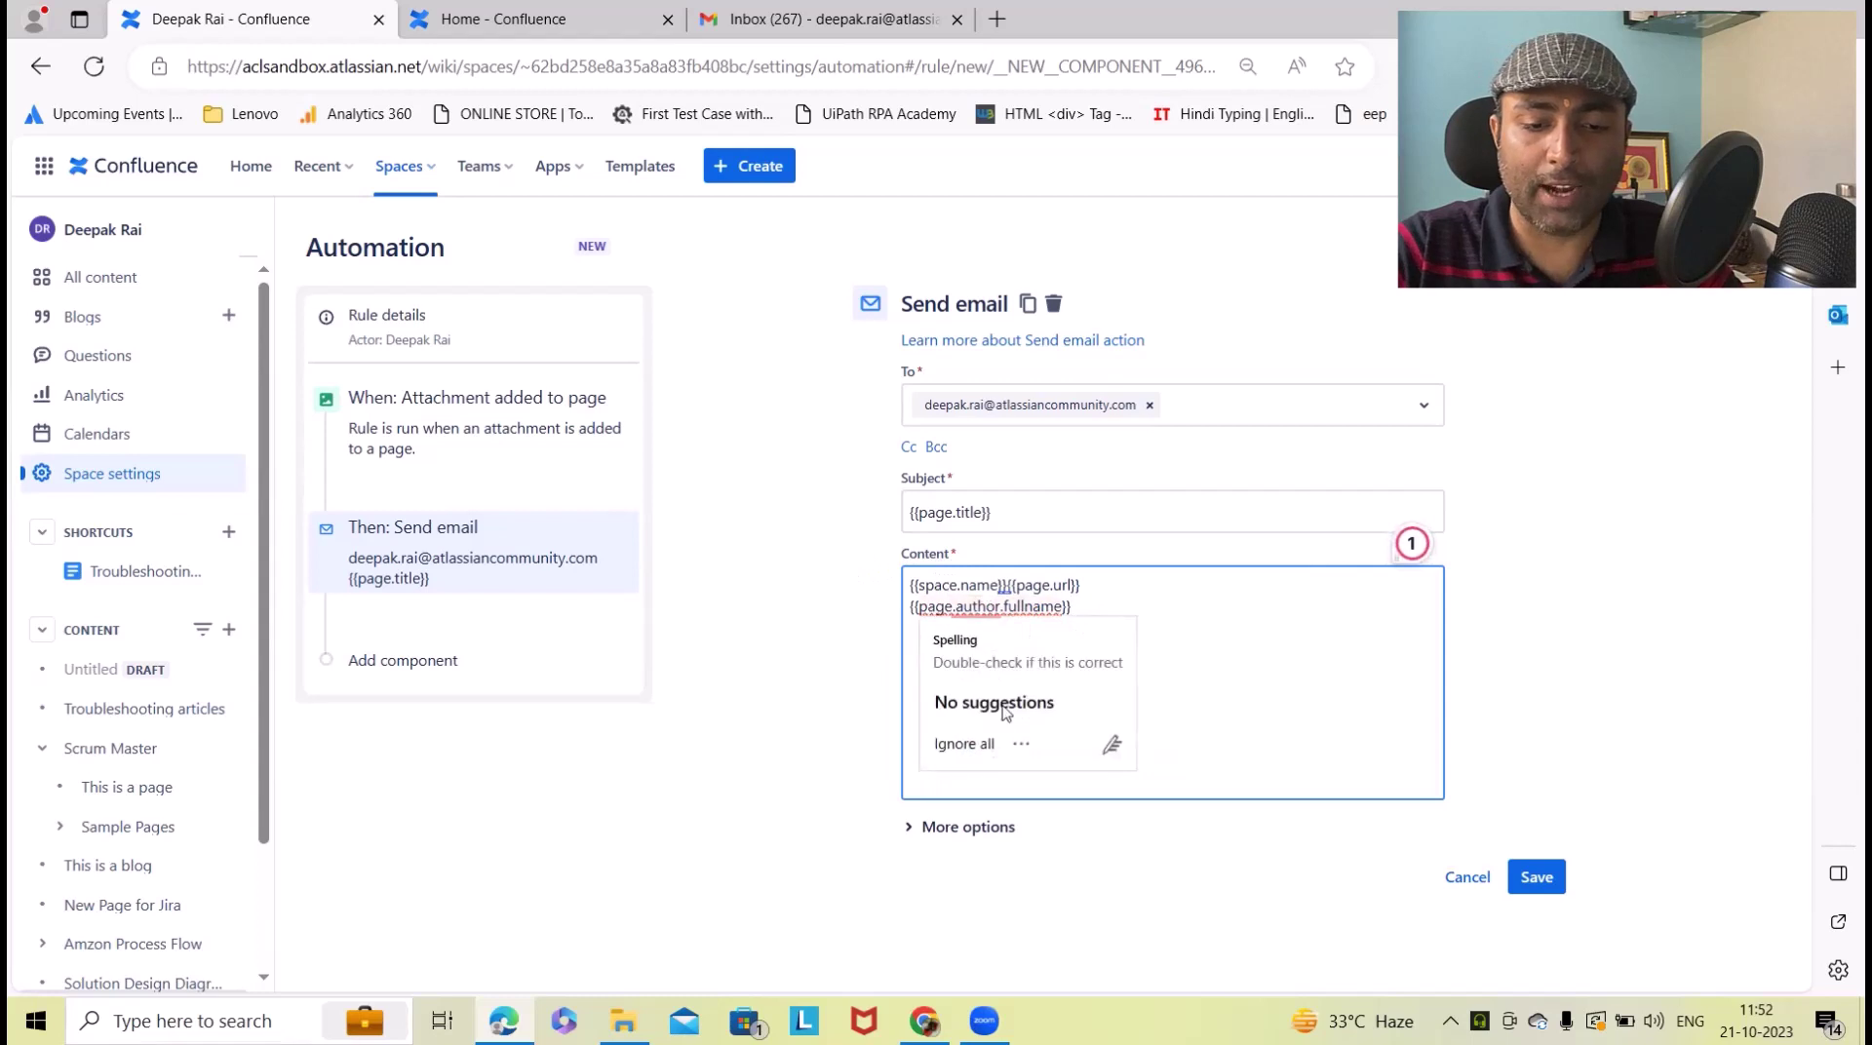
pyautogui.click(1120, 610)
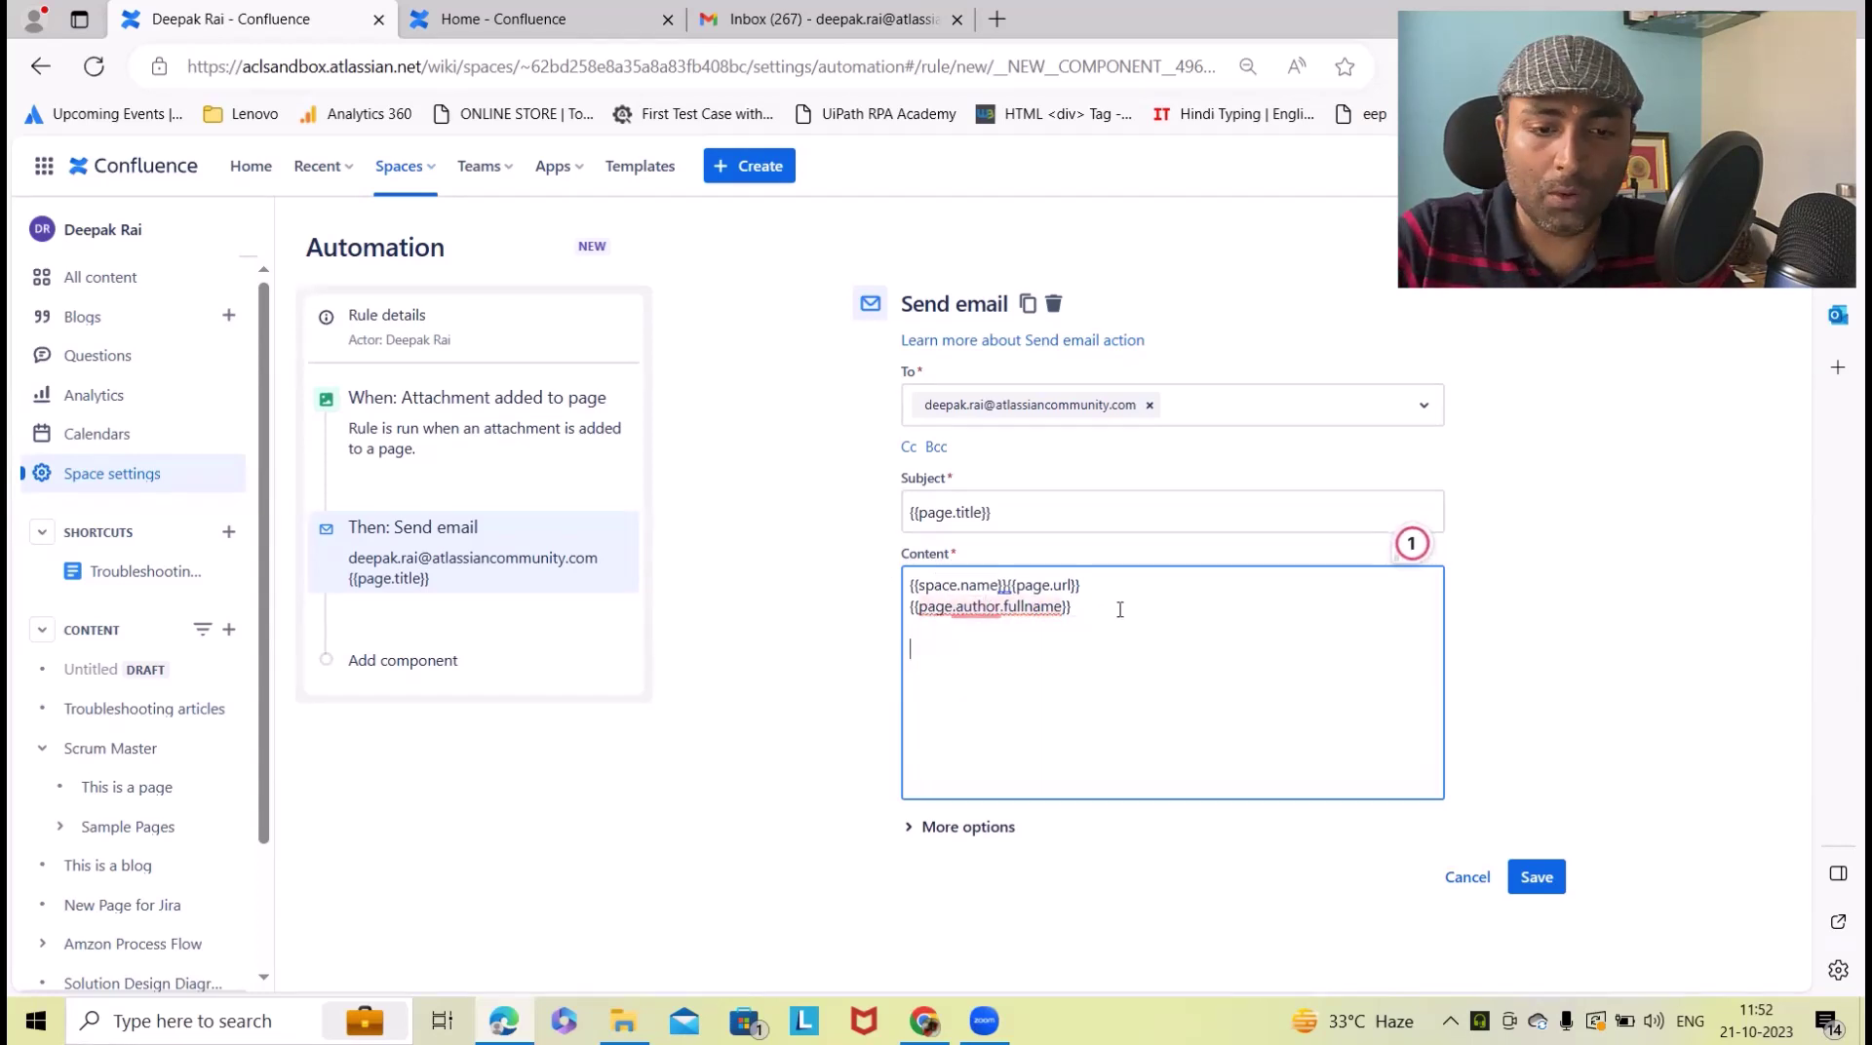
pyautogui.press('Return')
pyautogui.press('Return')
pyautogui.write('New Attachm')
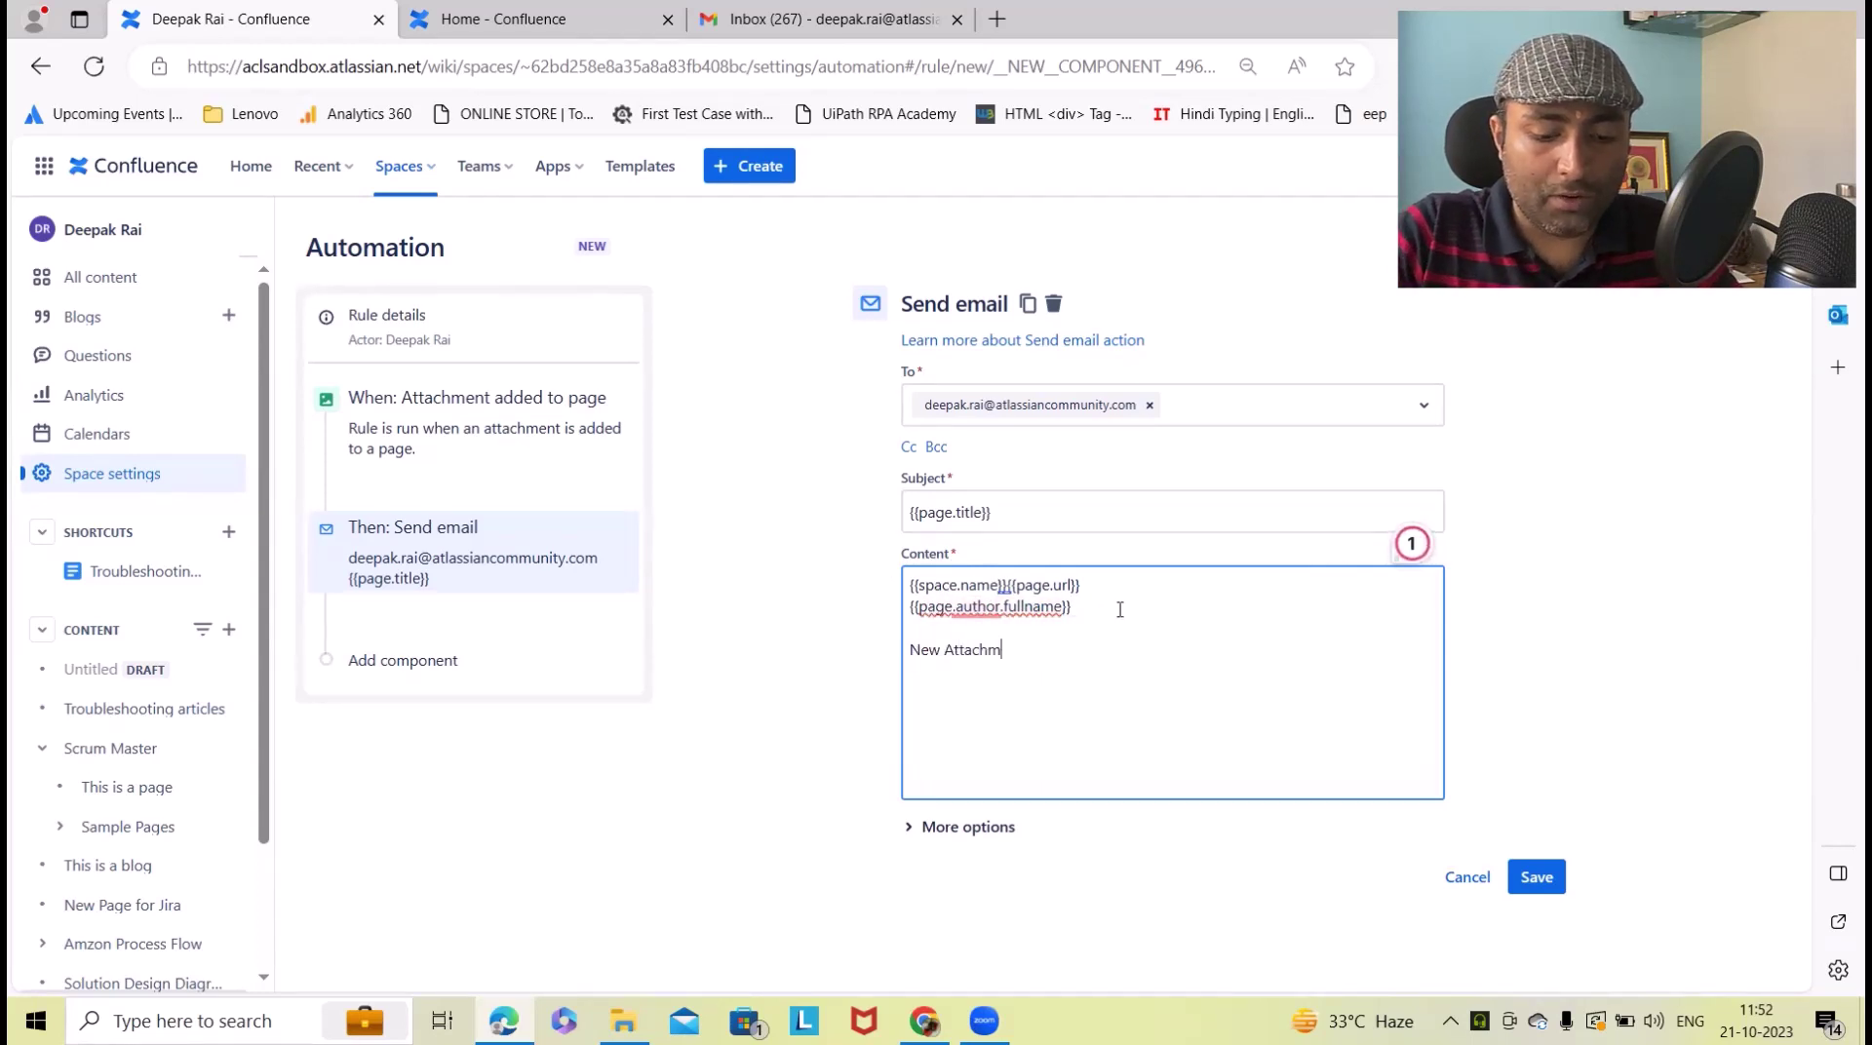
pyautogui.write('ent Added.')
pyautogui.press('Return')
pyautogui.press('Return')
pyautogui.write('Best Re')
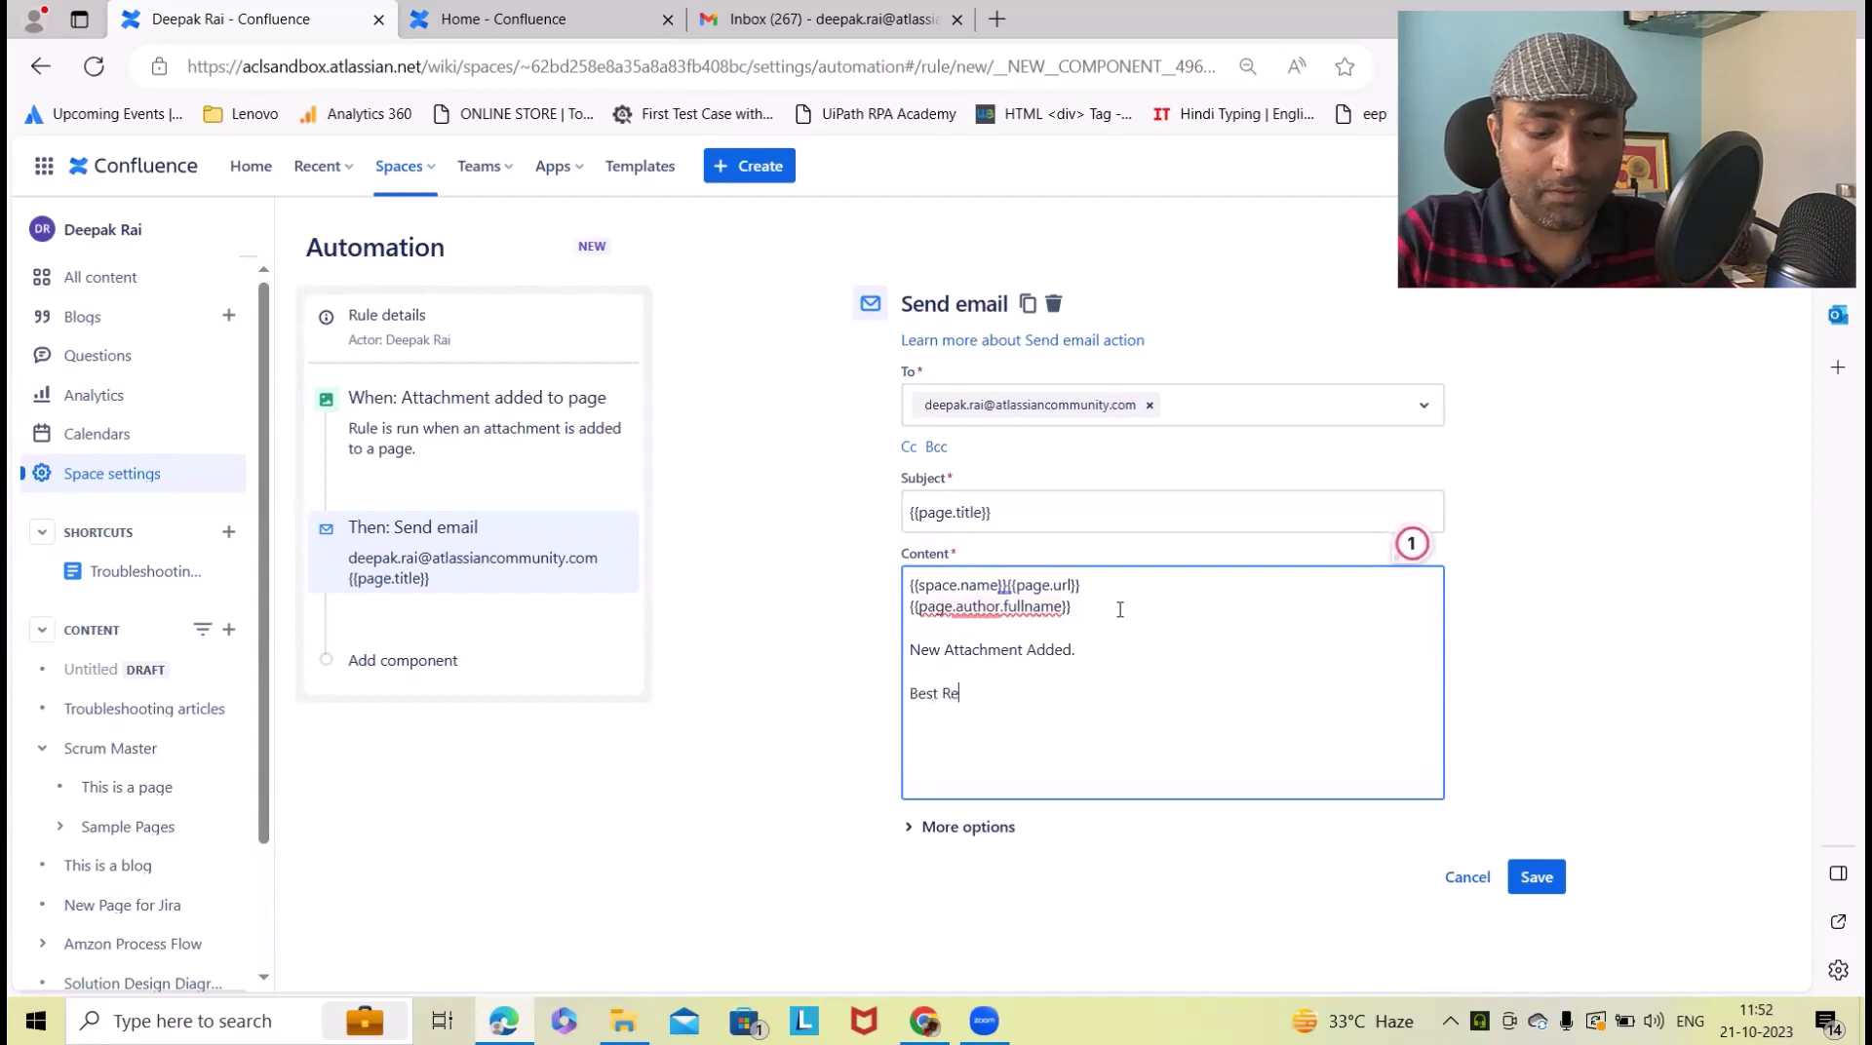
pyautogui.write('gards,')
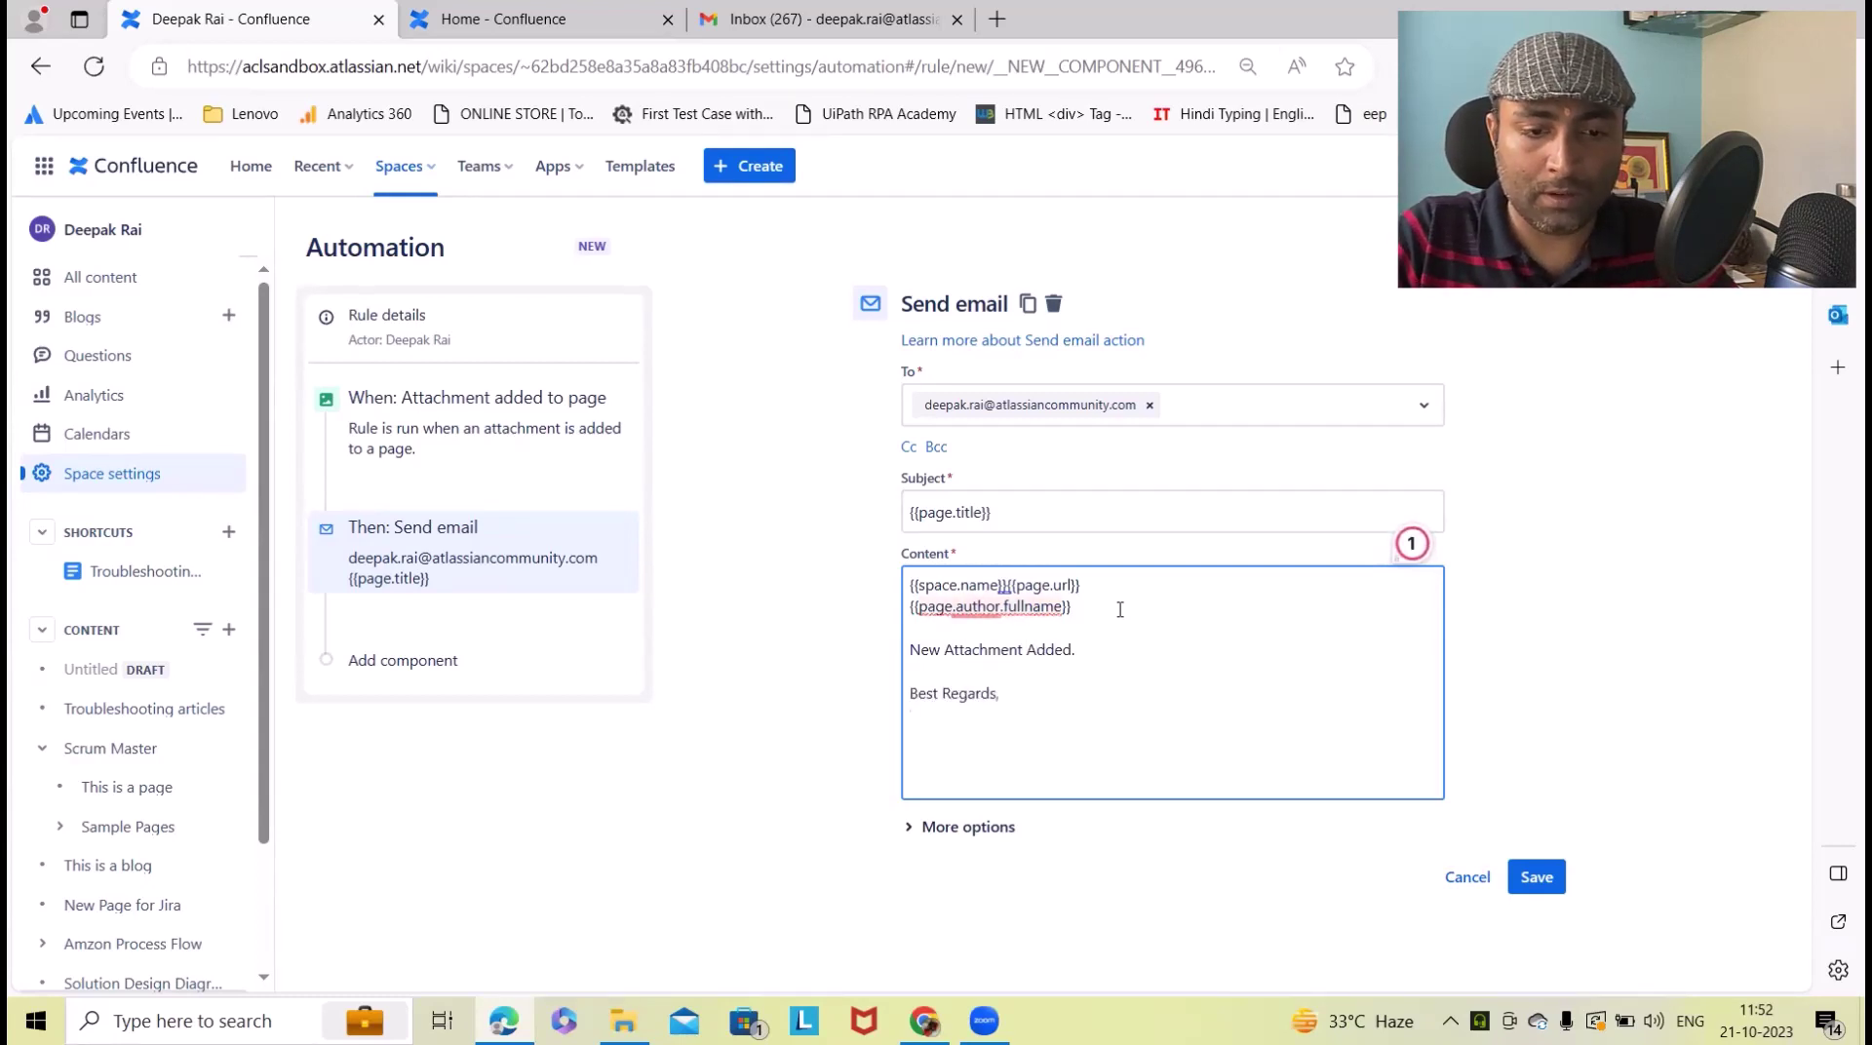
pyautogui.write('Confluence Bot')
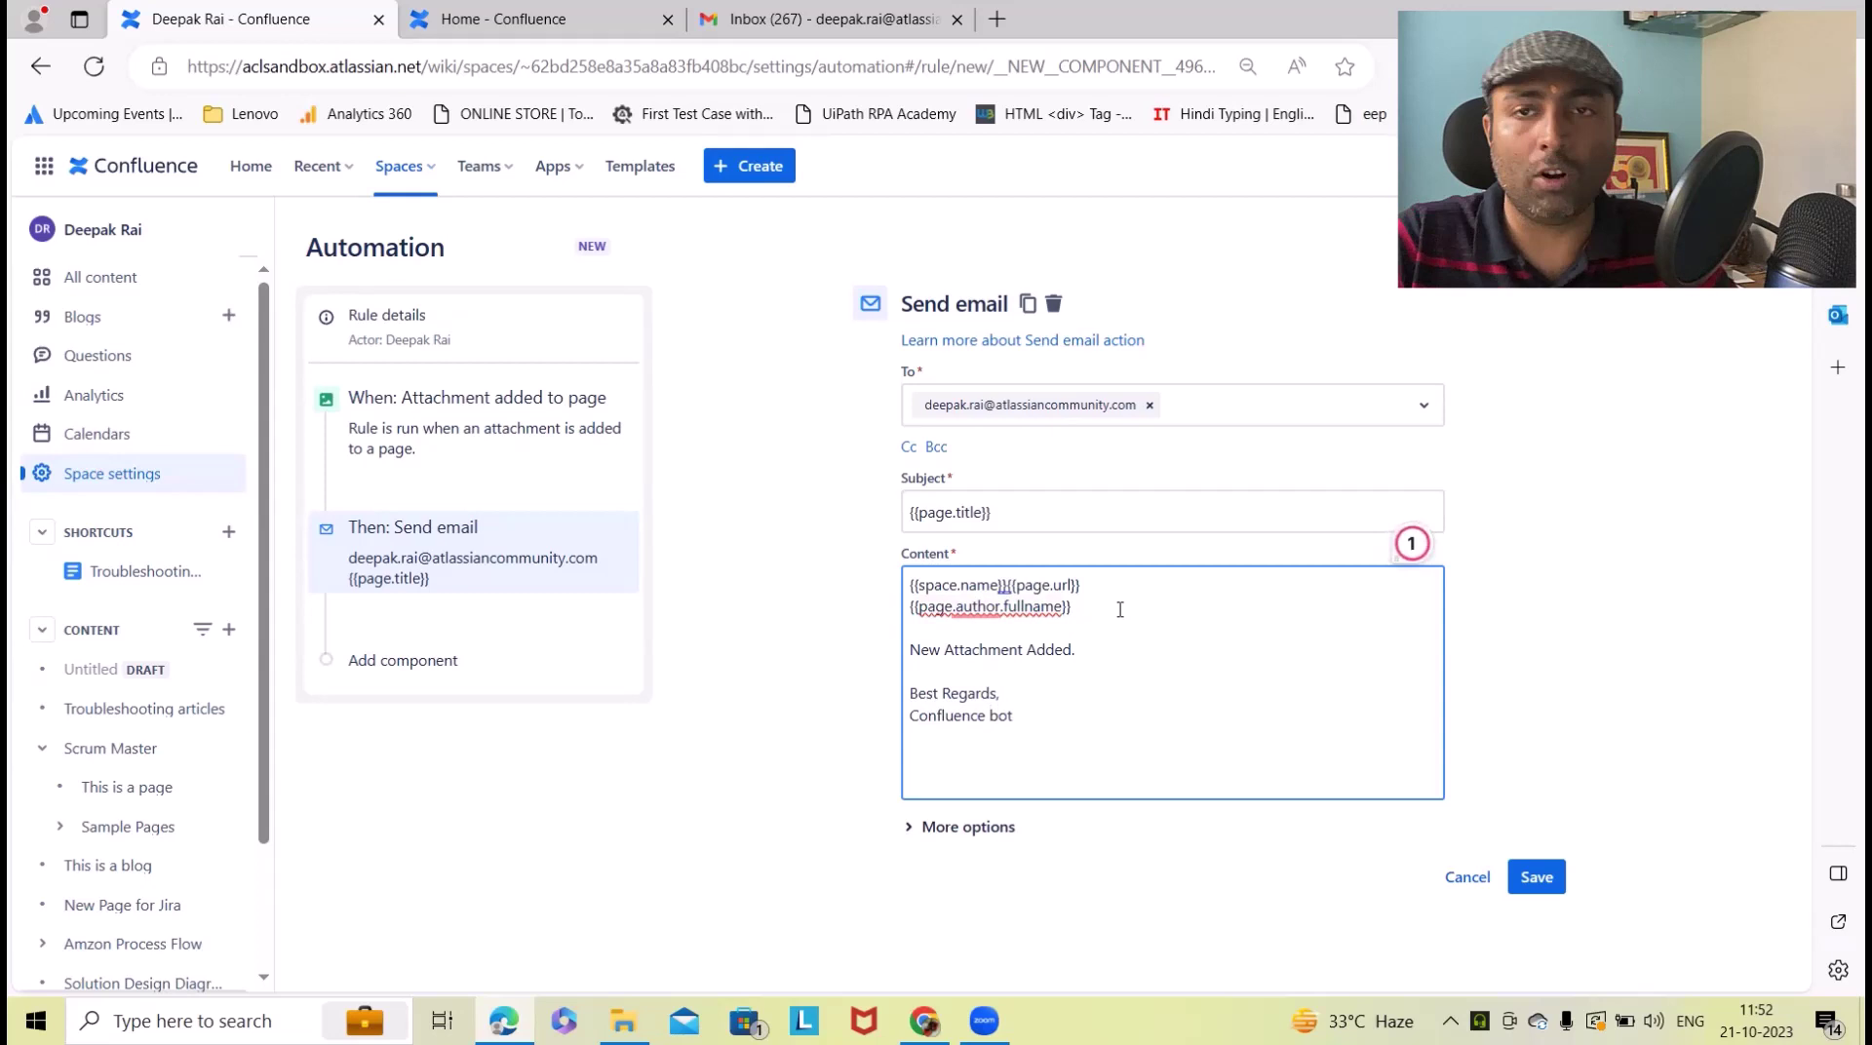
# - Save the email action and name the rule Email_Notification
pyautogui.click(1537, 877)
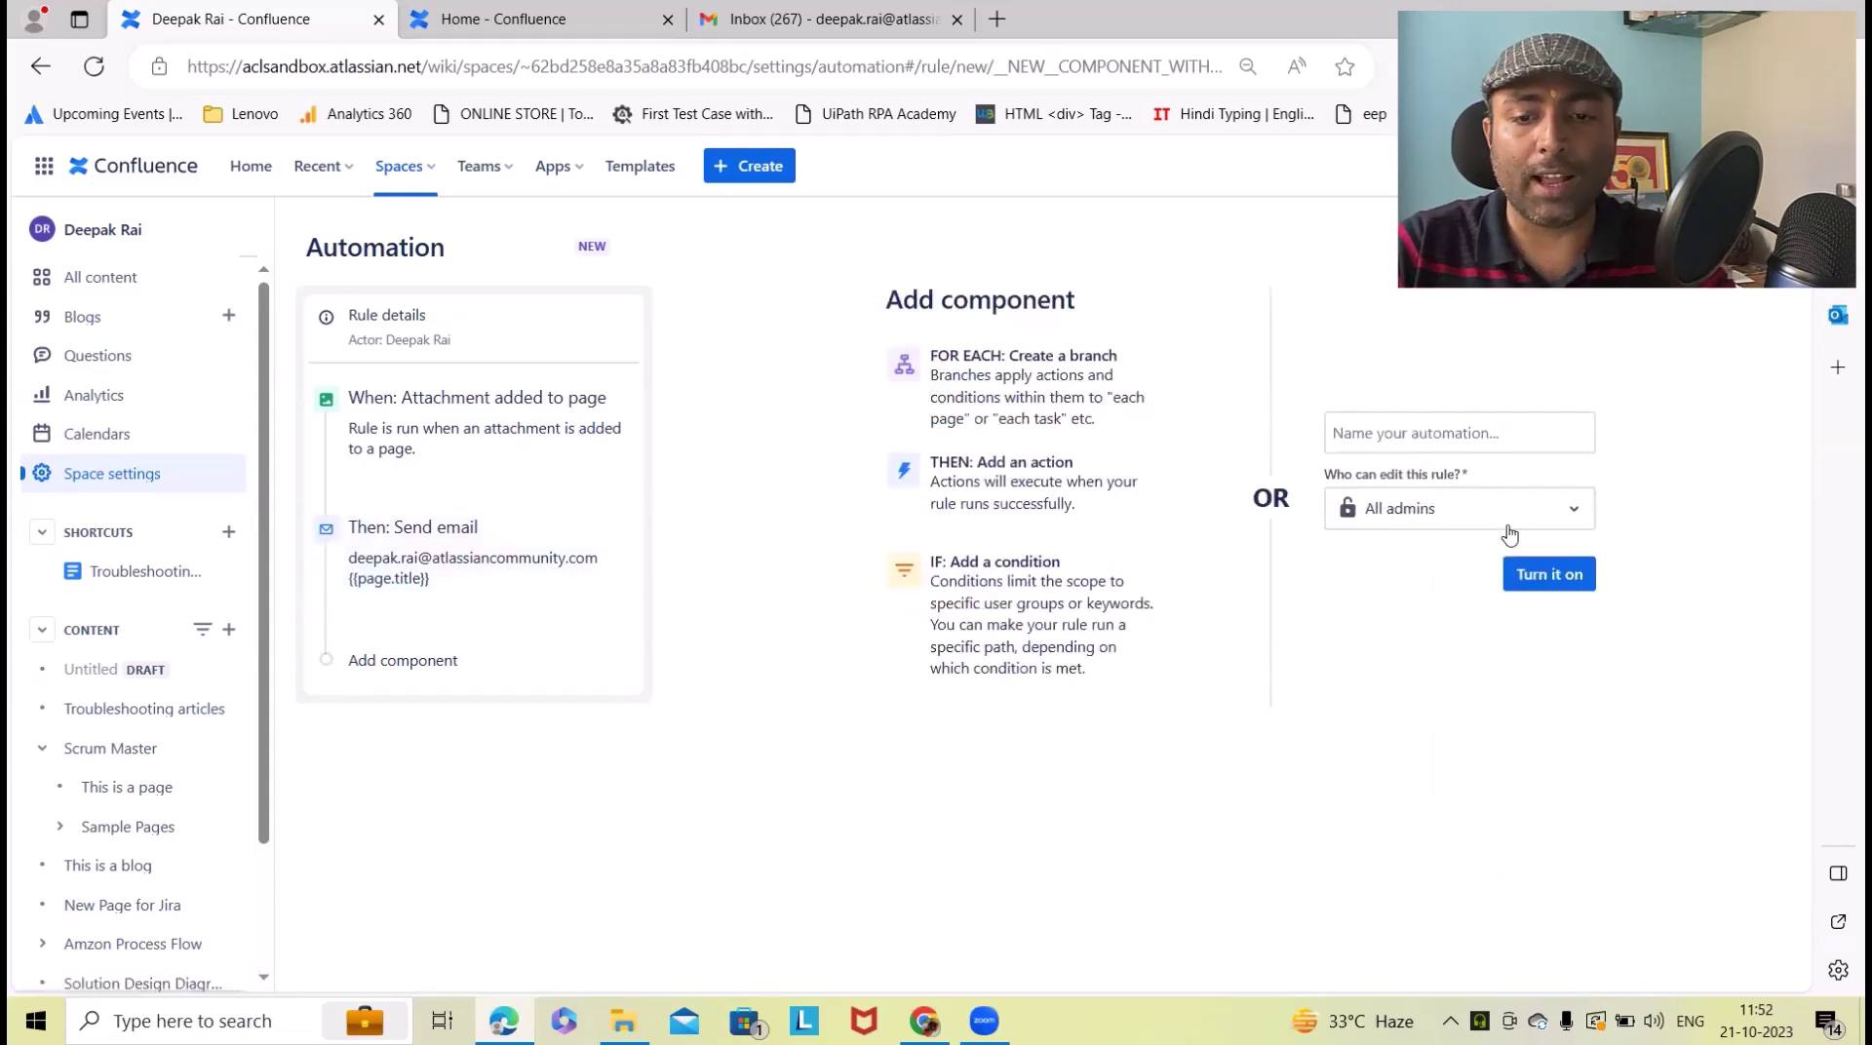
pyautogui.click(1523, 512)
pyautogui.click(1457, 433)
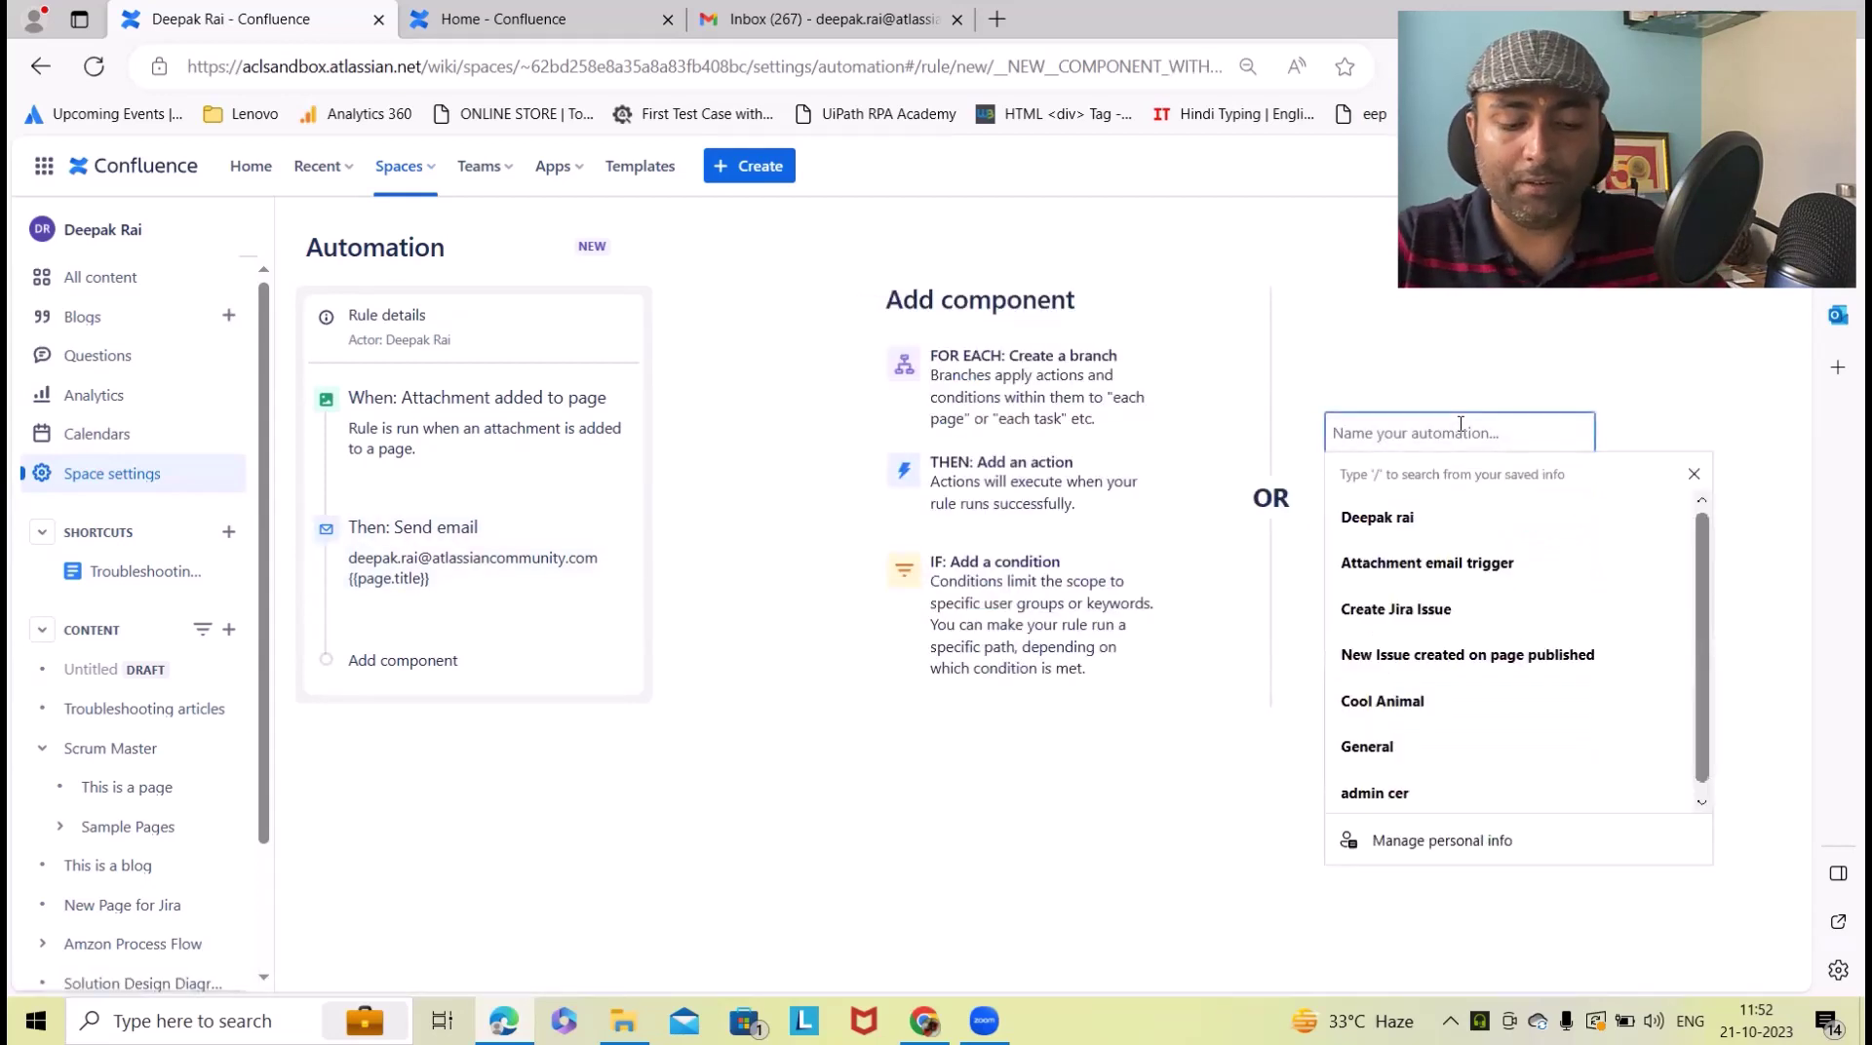
pyautogui.write('Email_Trigger')
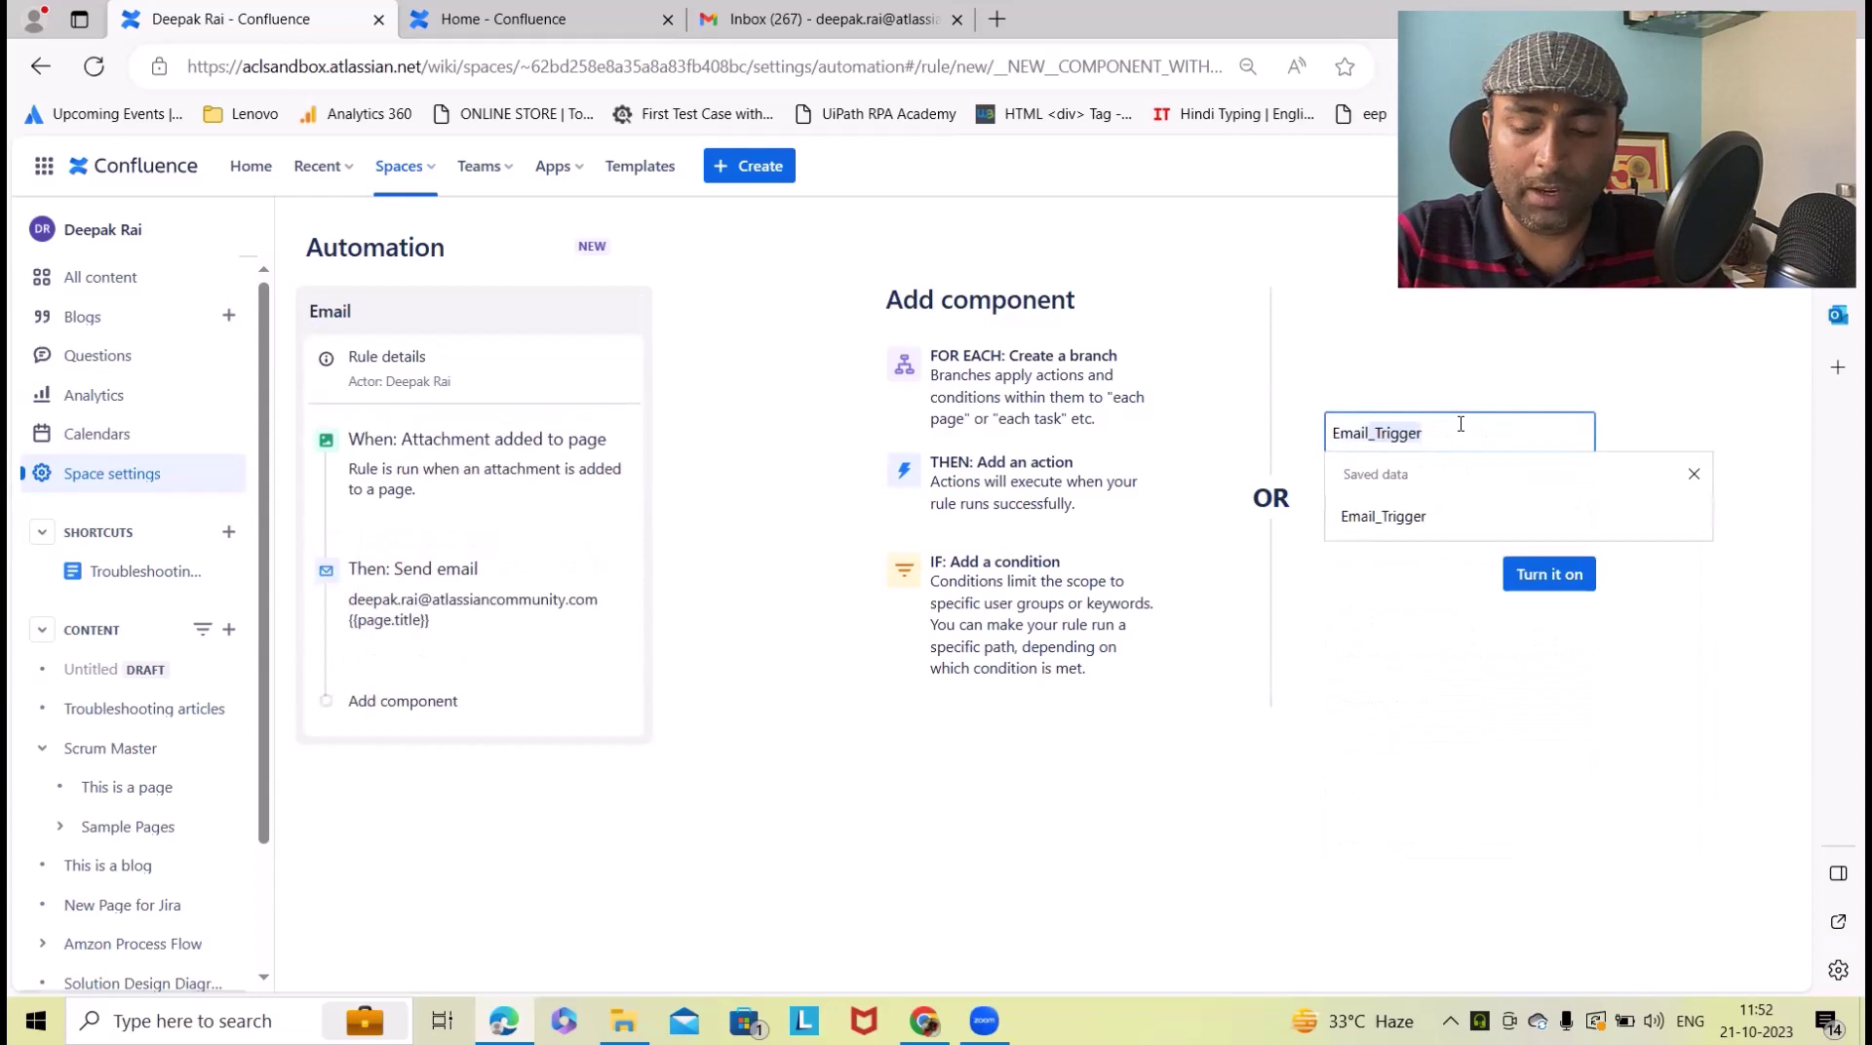
pyautogui.press('Right')
pyautogui.press('BackSpace')
pyautogui.press('BackSpace')
pyautogui.press('BackSpace')
pyautogui.press('BackSpace')
pyautogui.press('BackSpace')
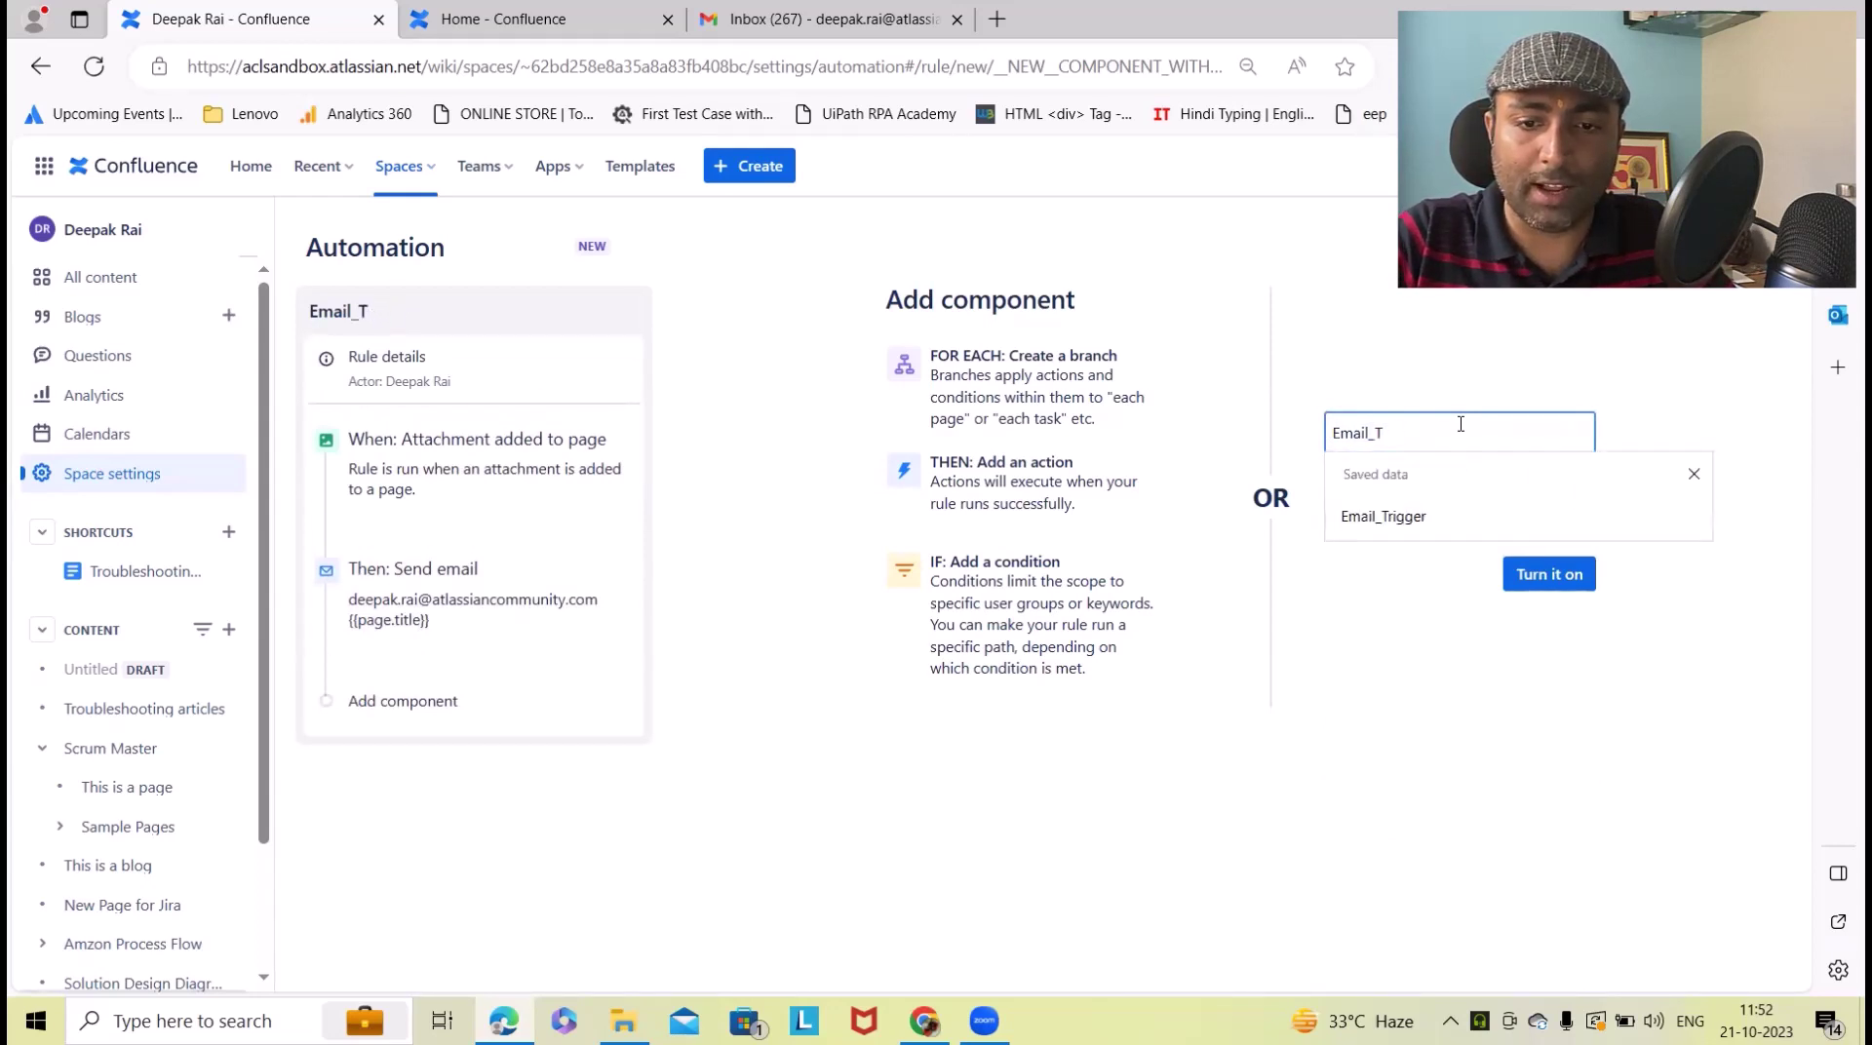
pyautogui.write('Notification')
# - Make the rule editable only privately and turn it on
pyautogui.click(1564, 510)
pyautogui.click(1436, 569)
pyautogui.click(1546, 579)
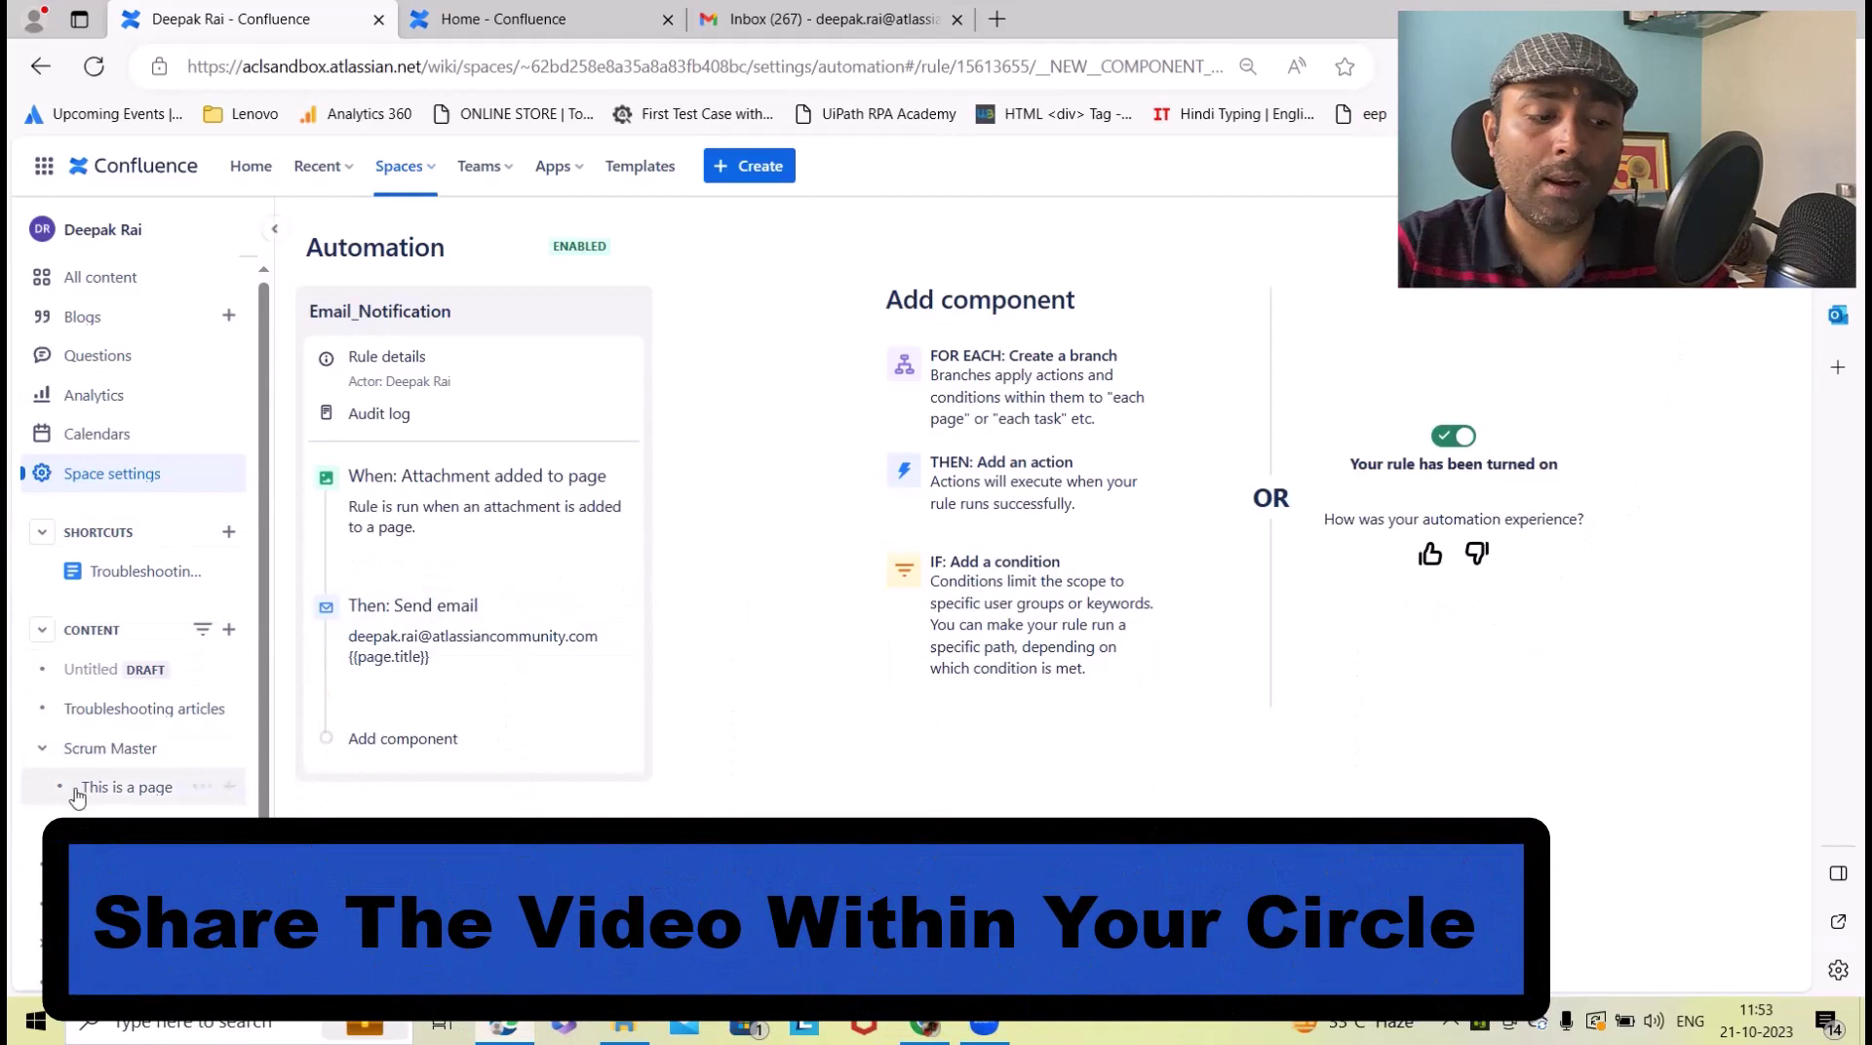
# - Post a comment on the Scrum Master page with the downloaded certificate image attached
pyautogui.click(94, 761)
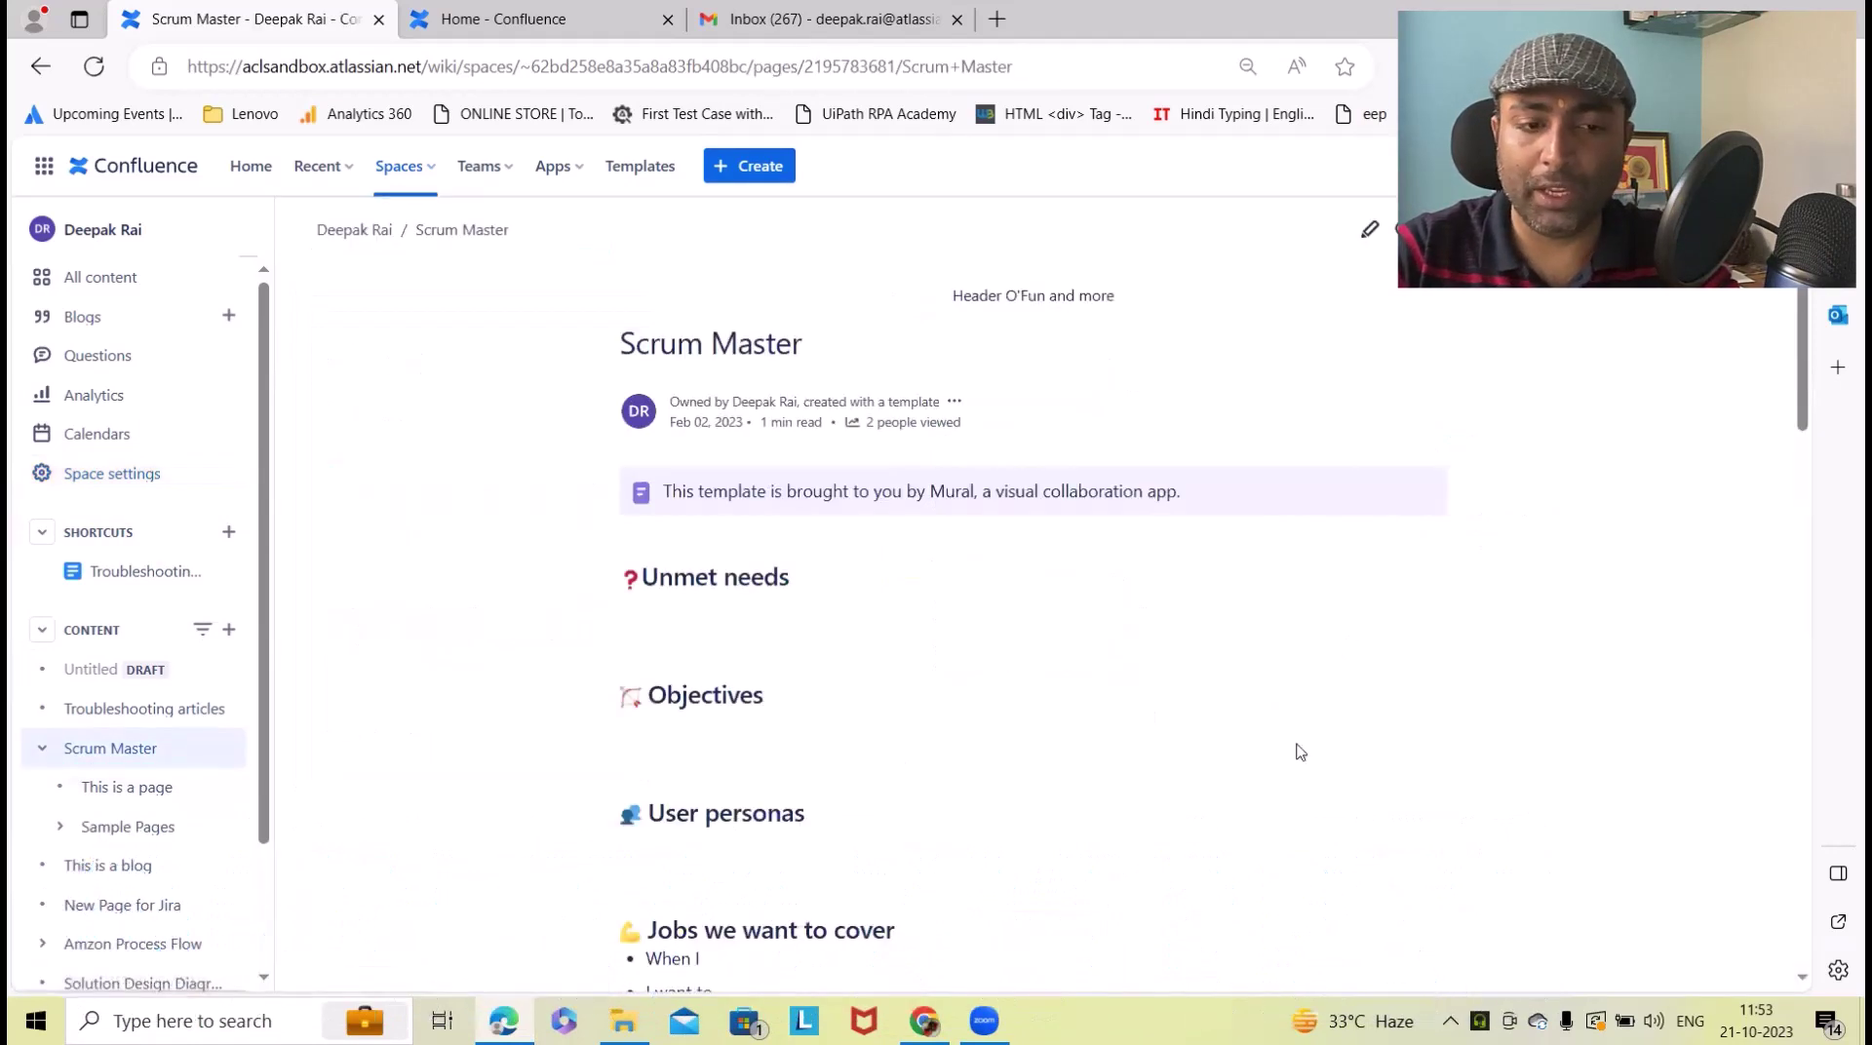
pyautogui.scroll(-5, 1011, 738)
pyautogui.scroll(-10, 1011, 741)
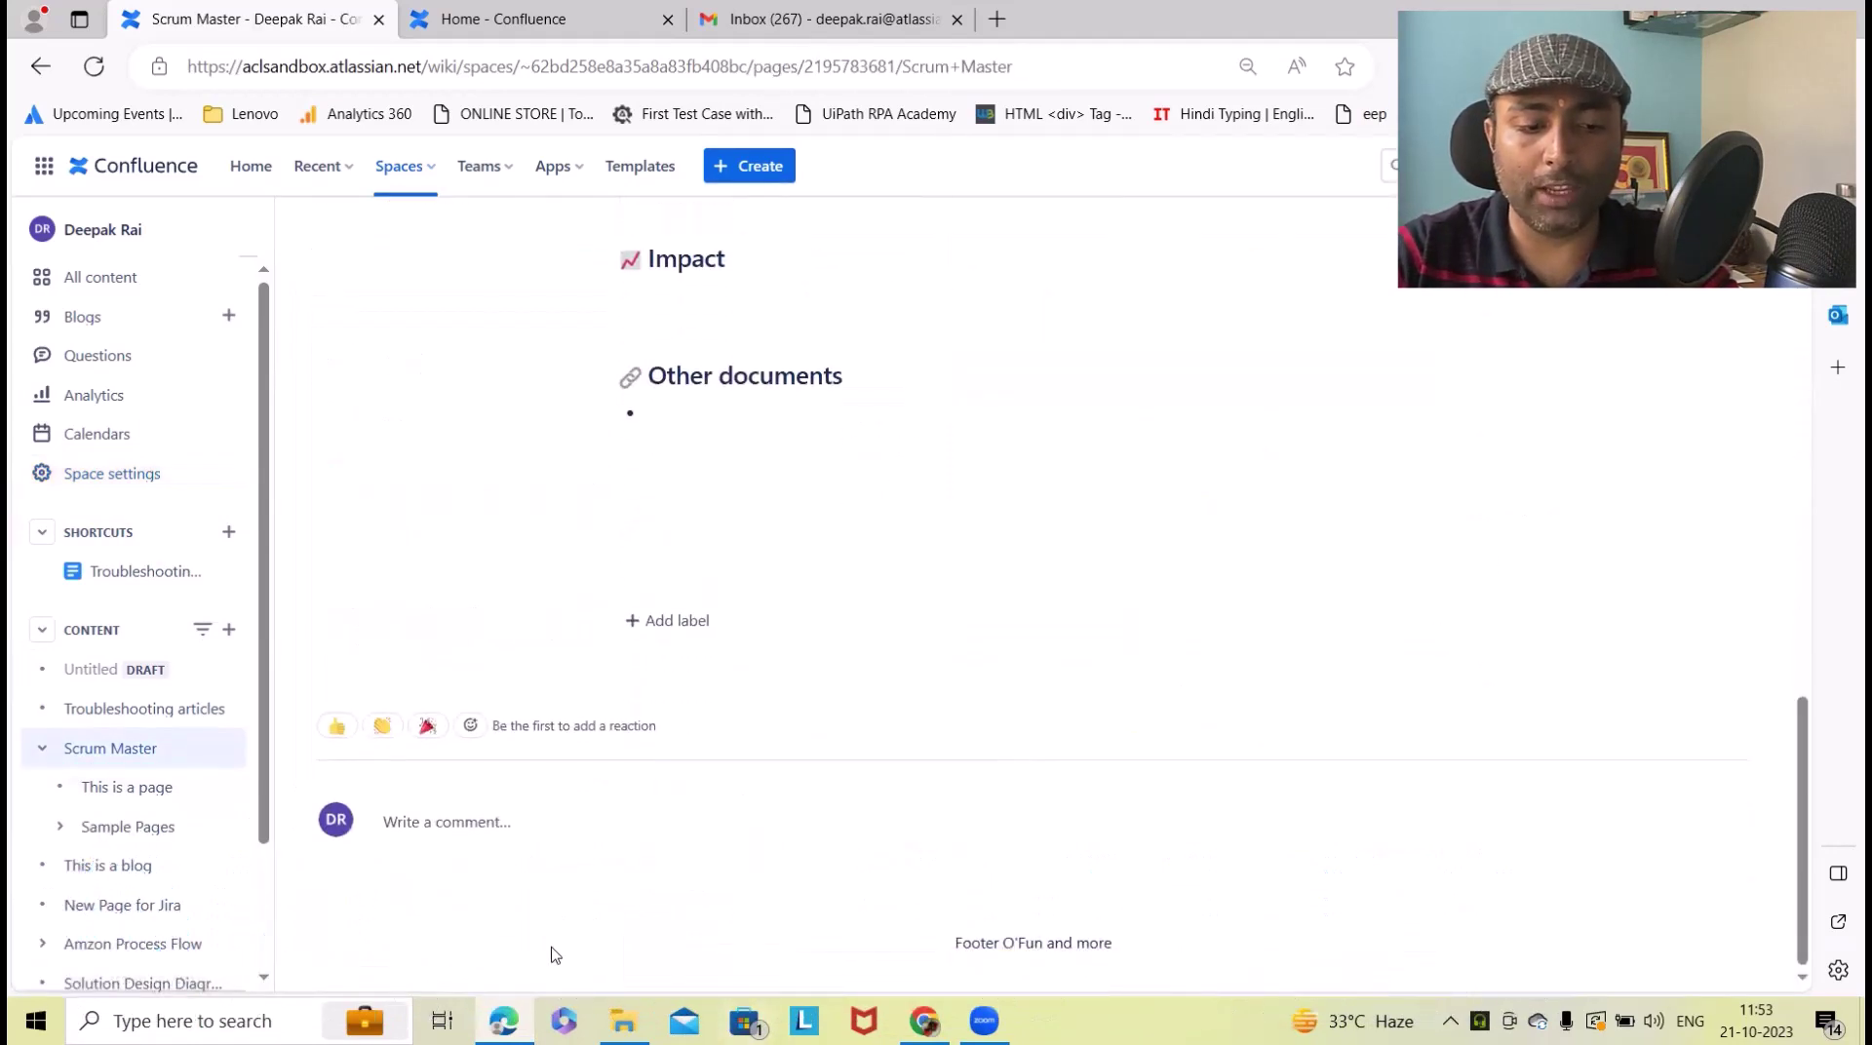
pyautogui.click(419, 822)
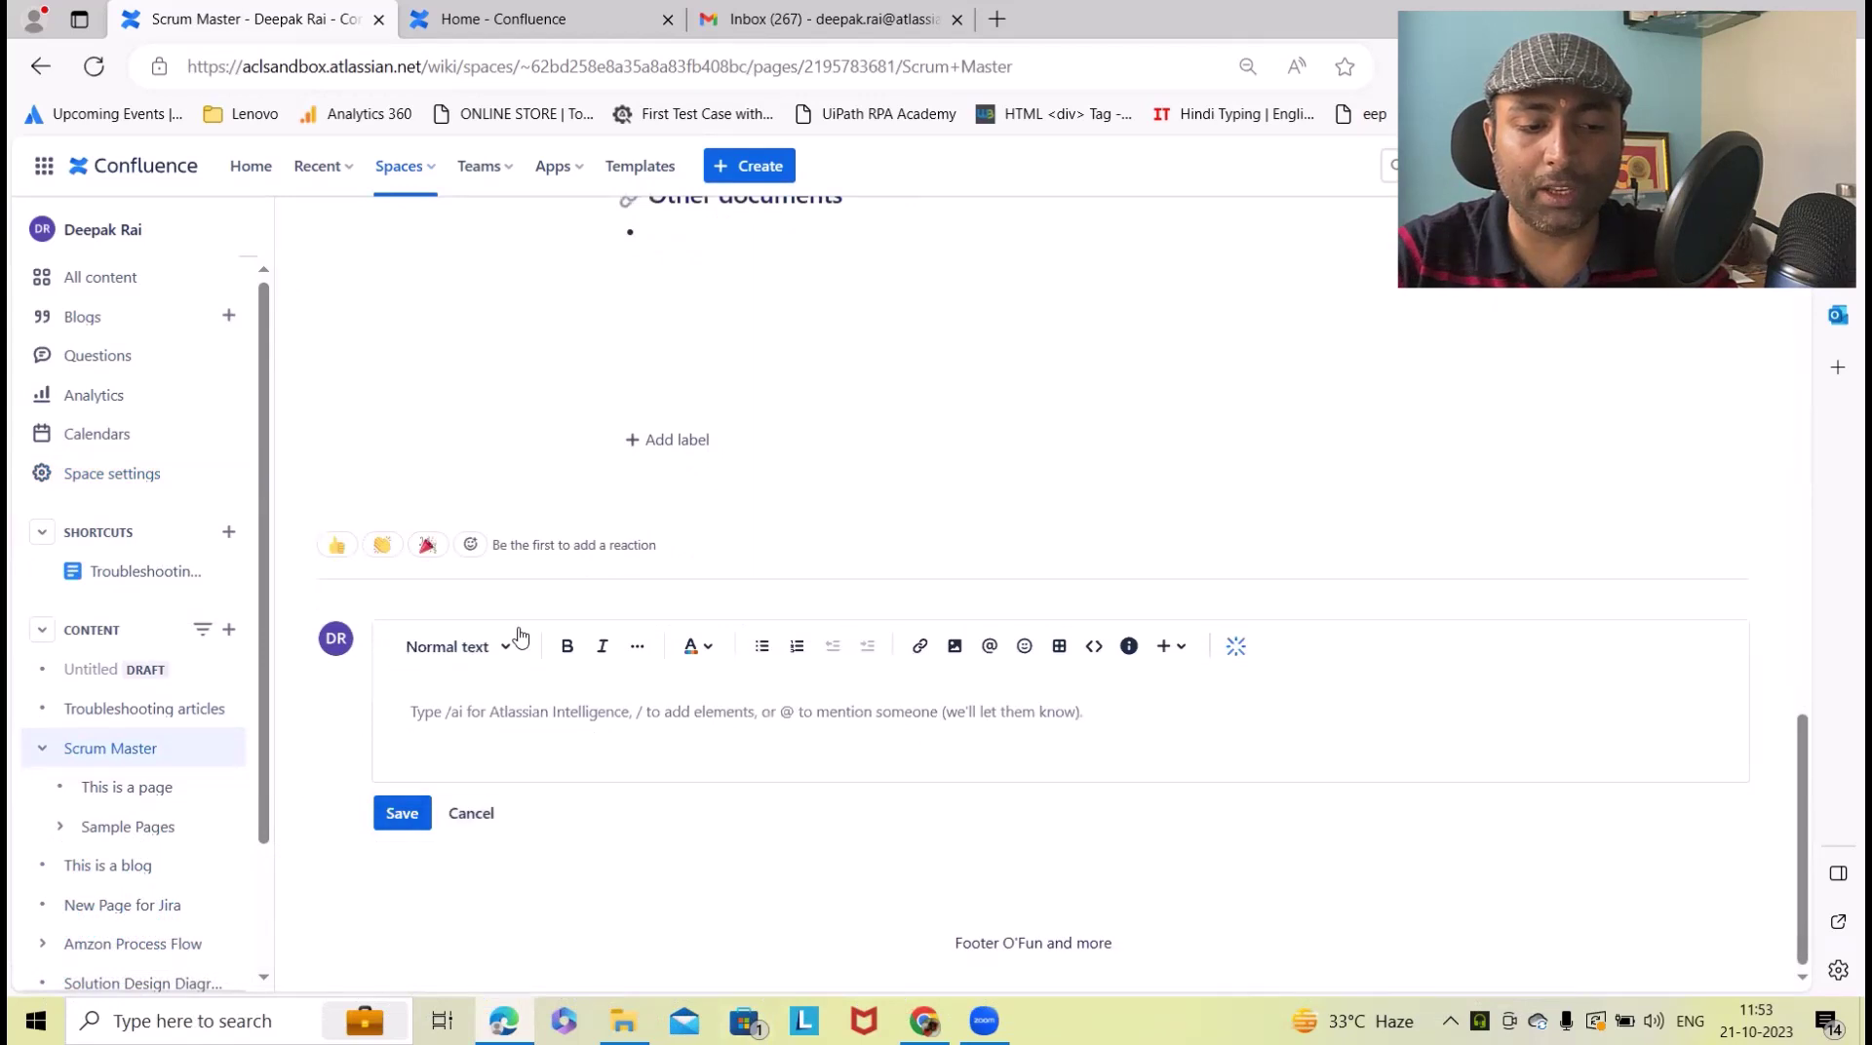
pyautogui.click(954, 647)
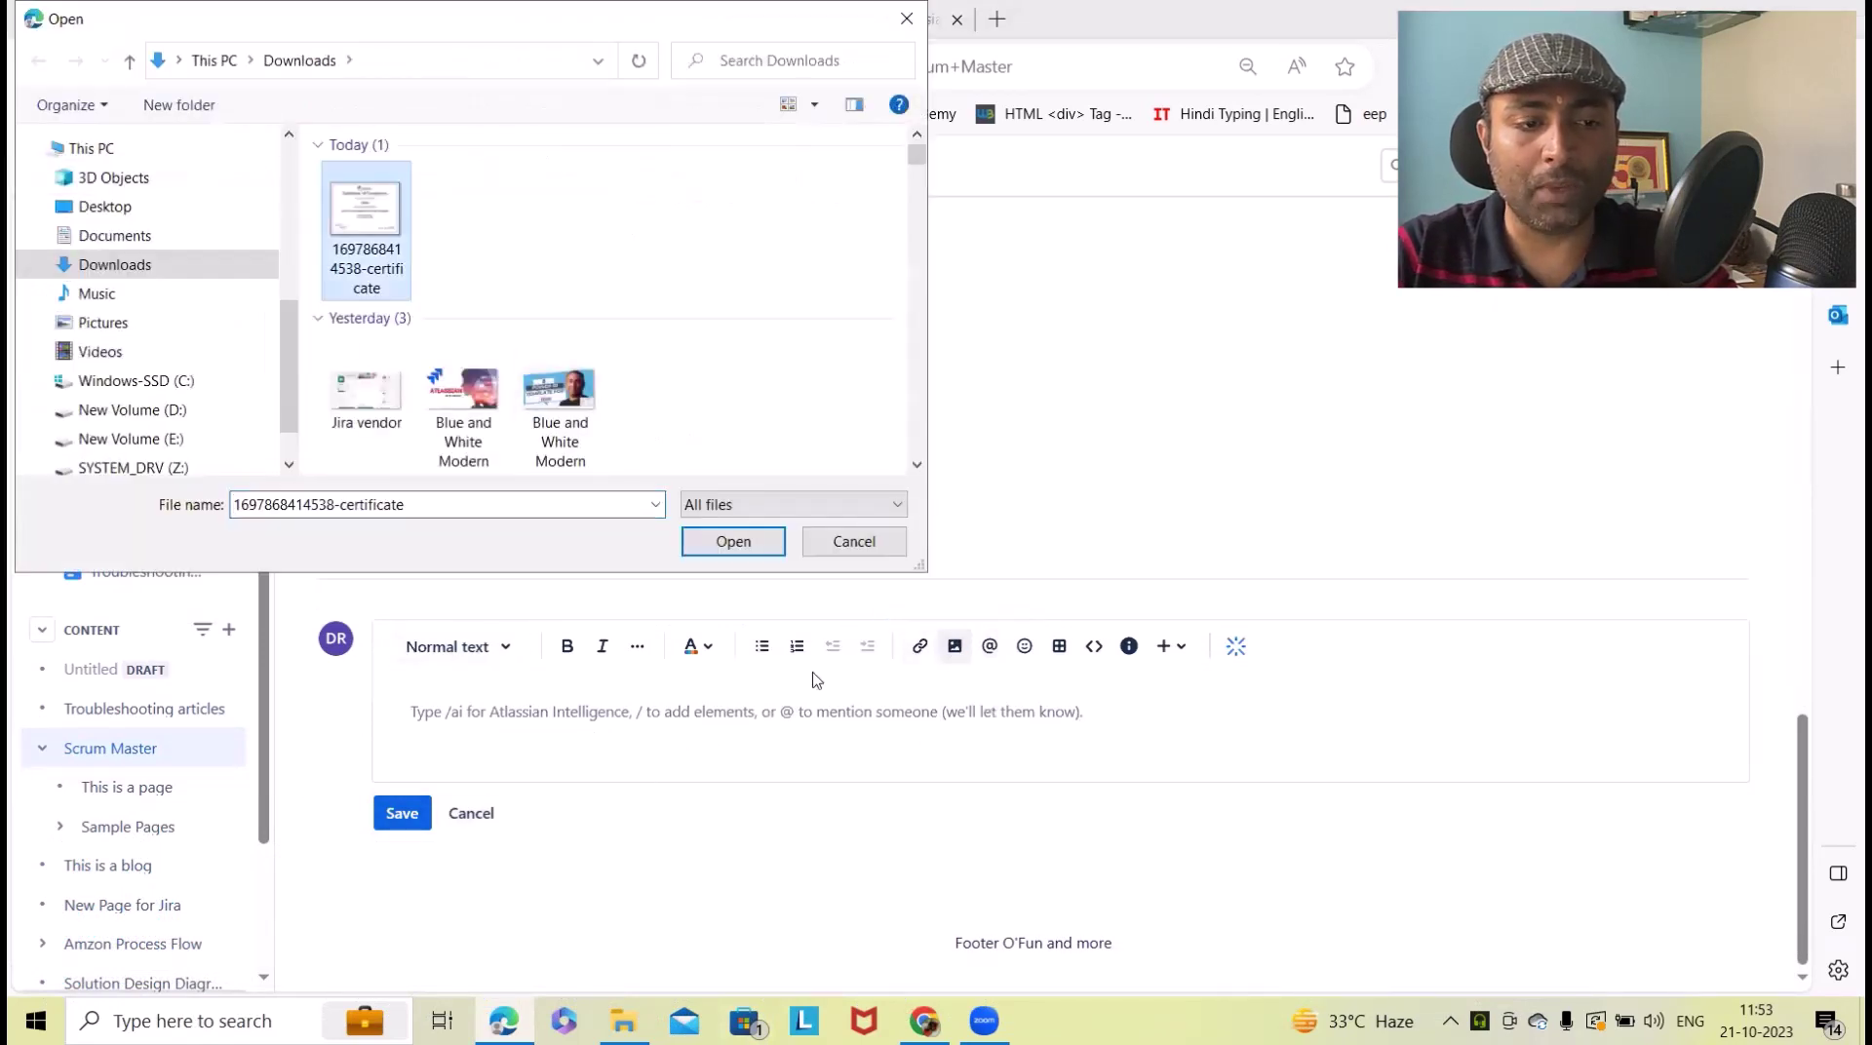
pyautogui.click(741, 543)
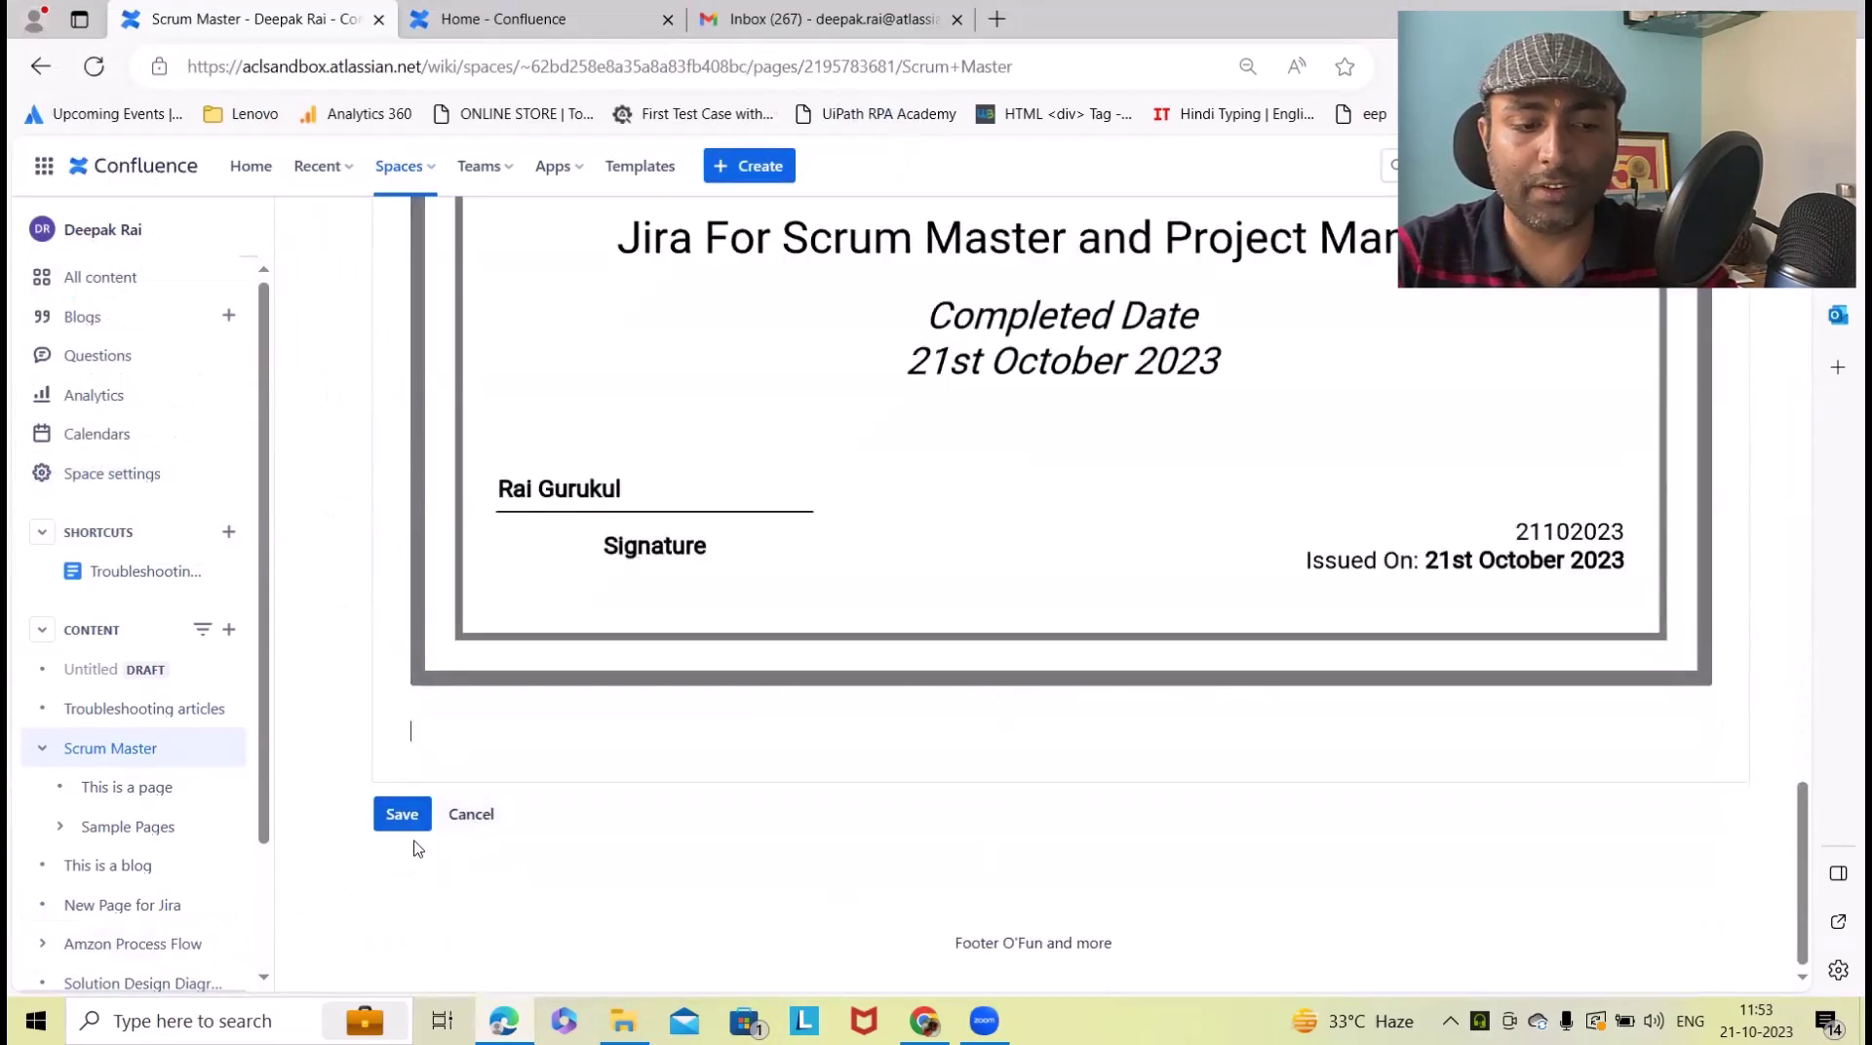
pyautogui.click(403, 815)
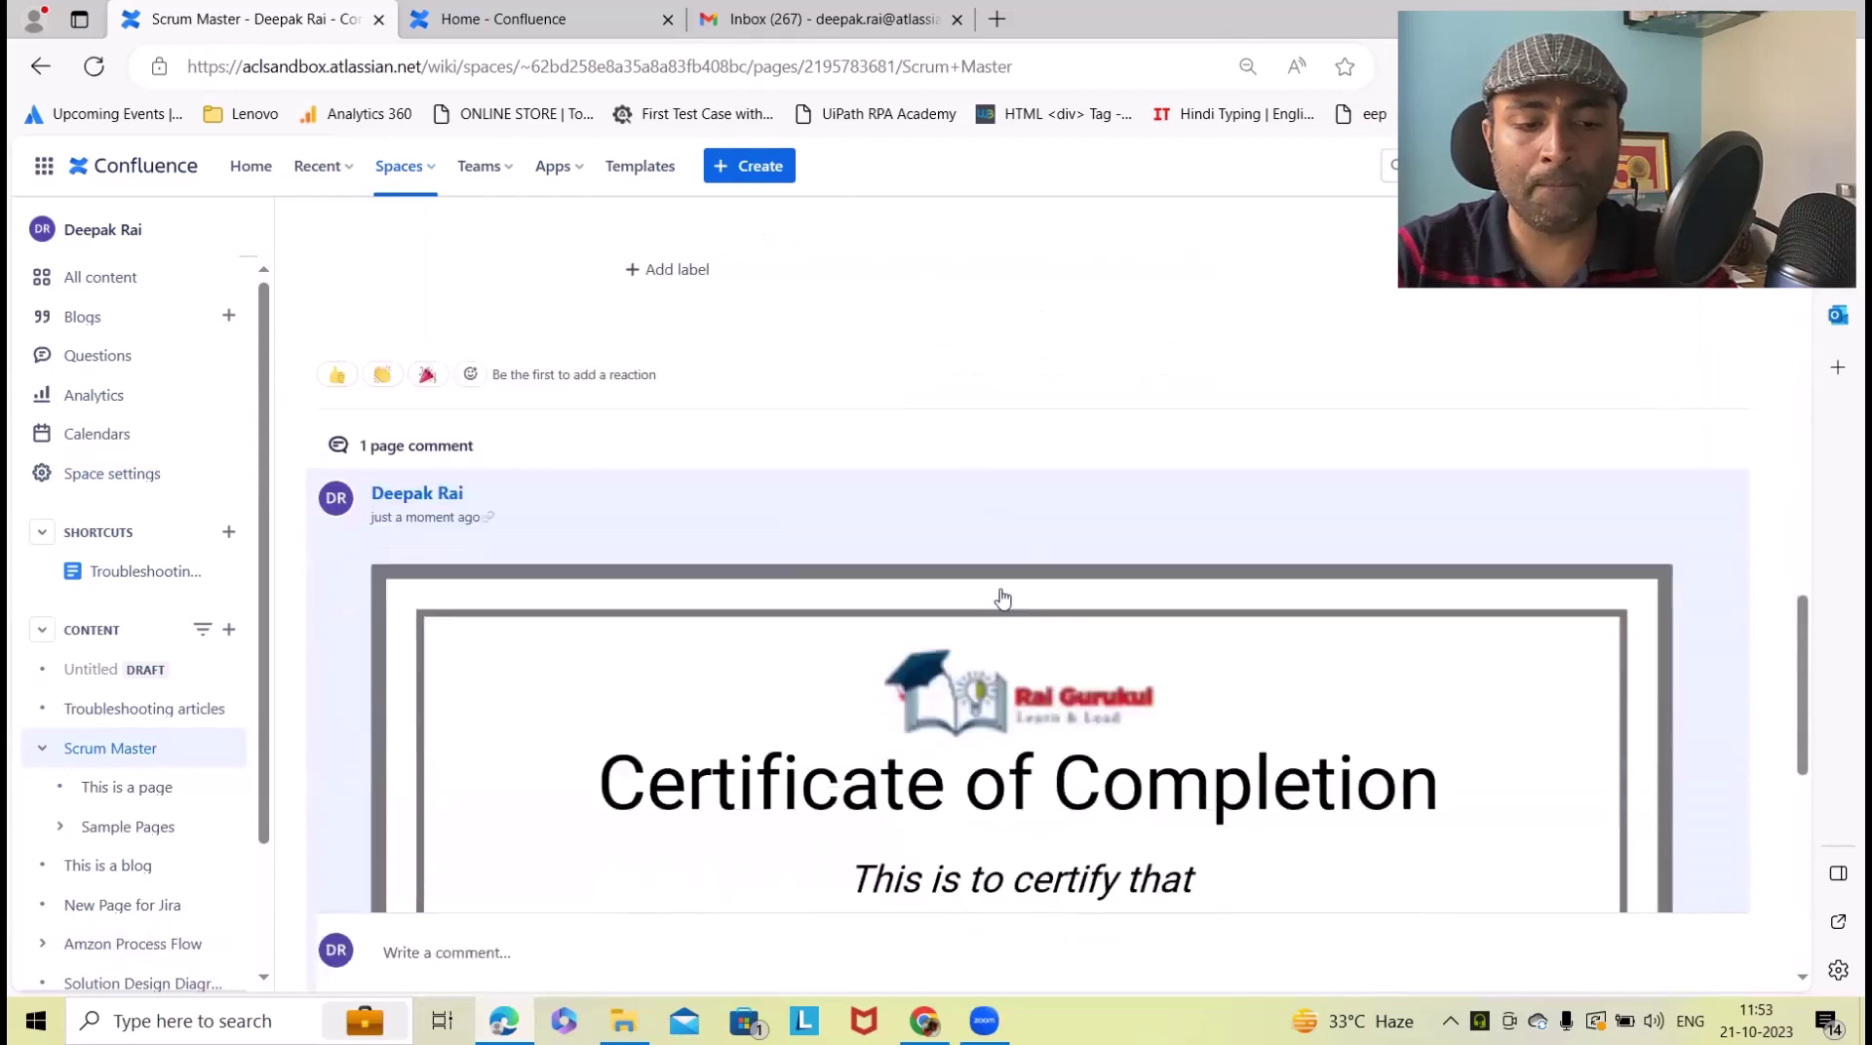
pyautogui.scroll(10, 1000, 602)
pyautogui.scroll(10, 1045, 660)
pyautogui.scroll(10, 1044, 660)
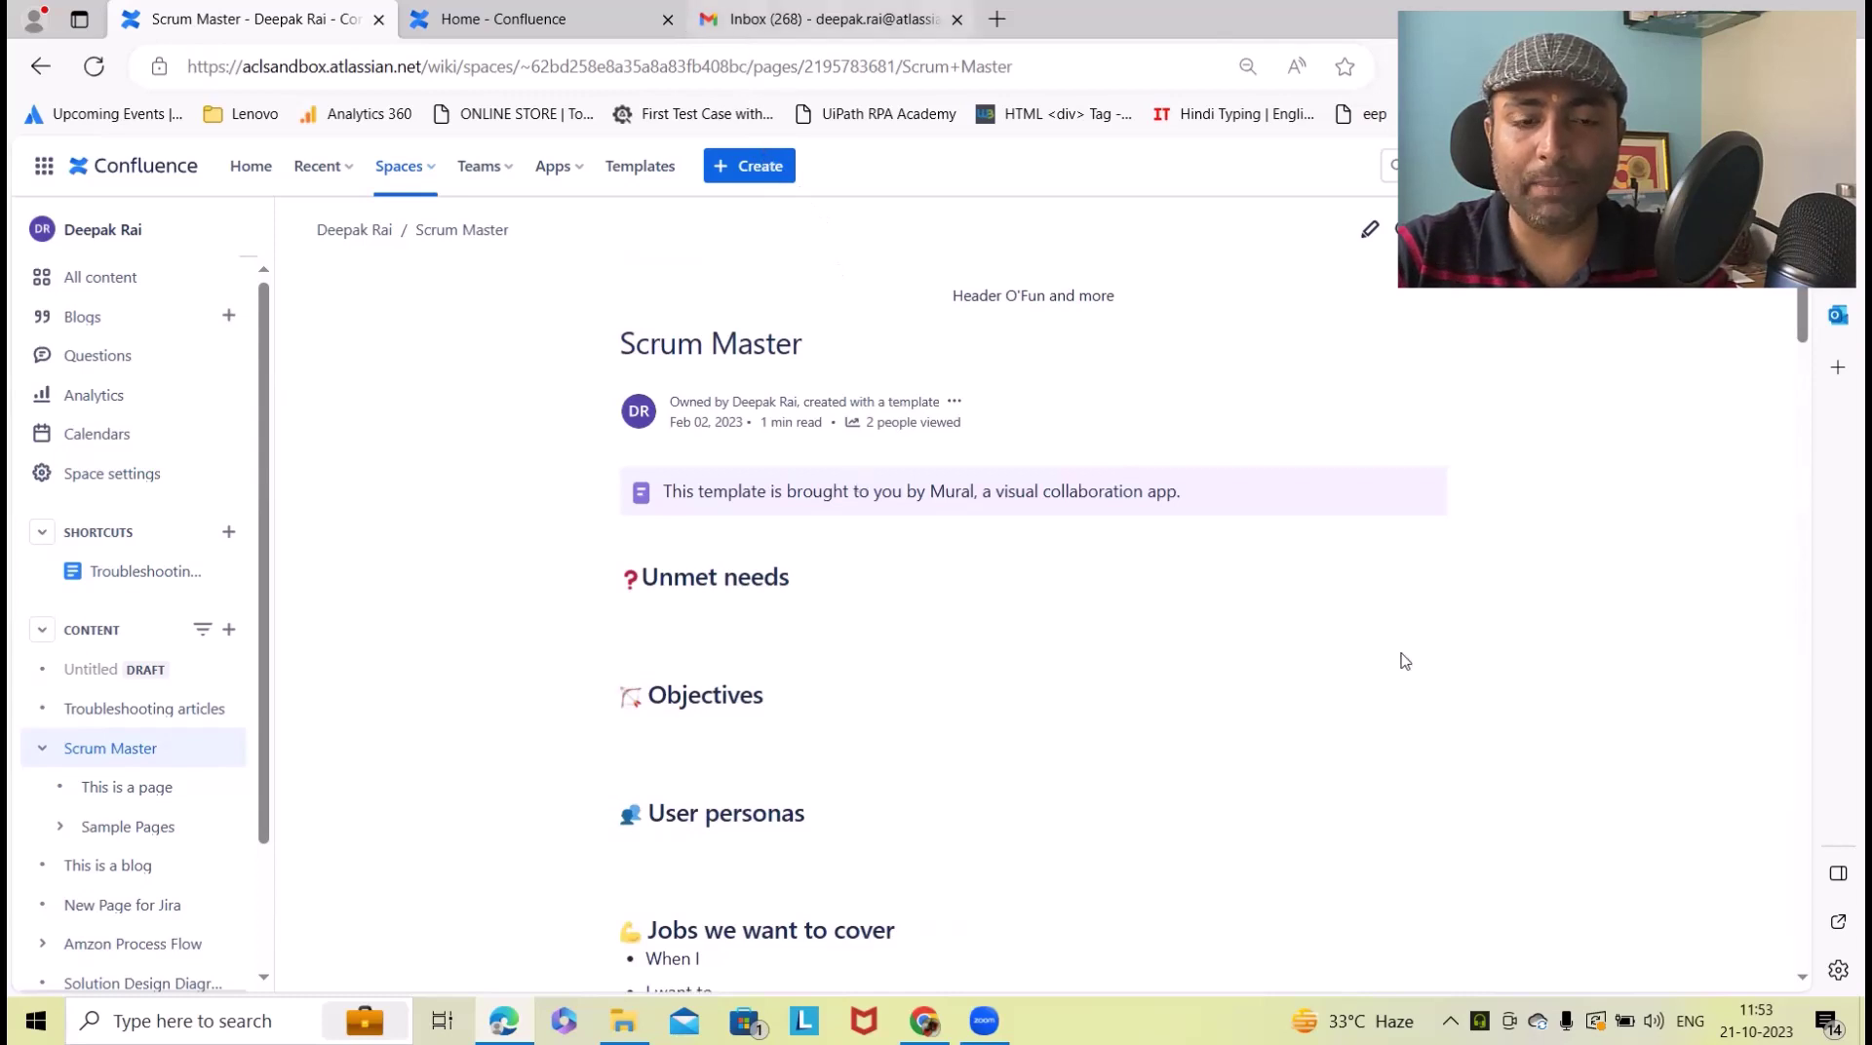
# - In Gmail, minimize the draft and open the Scrum Master email from Confluence automation
pyautogui.click(773, 29)
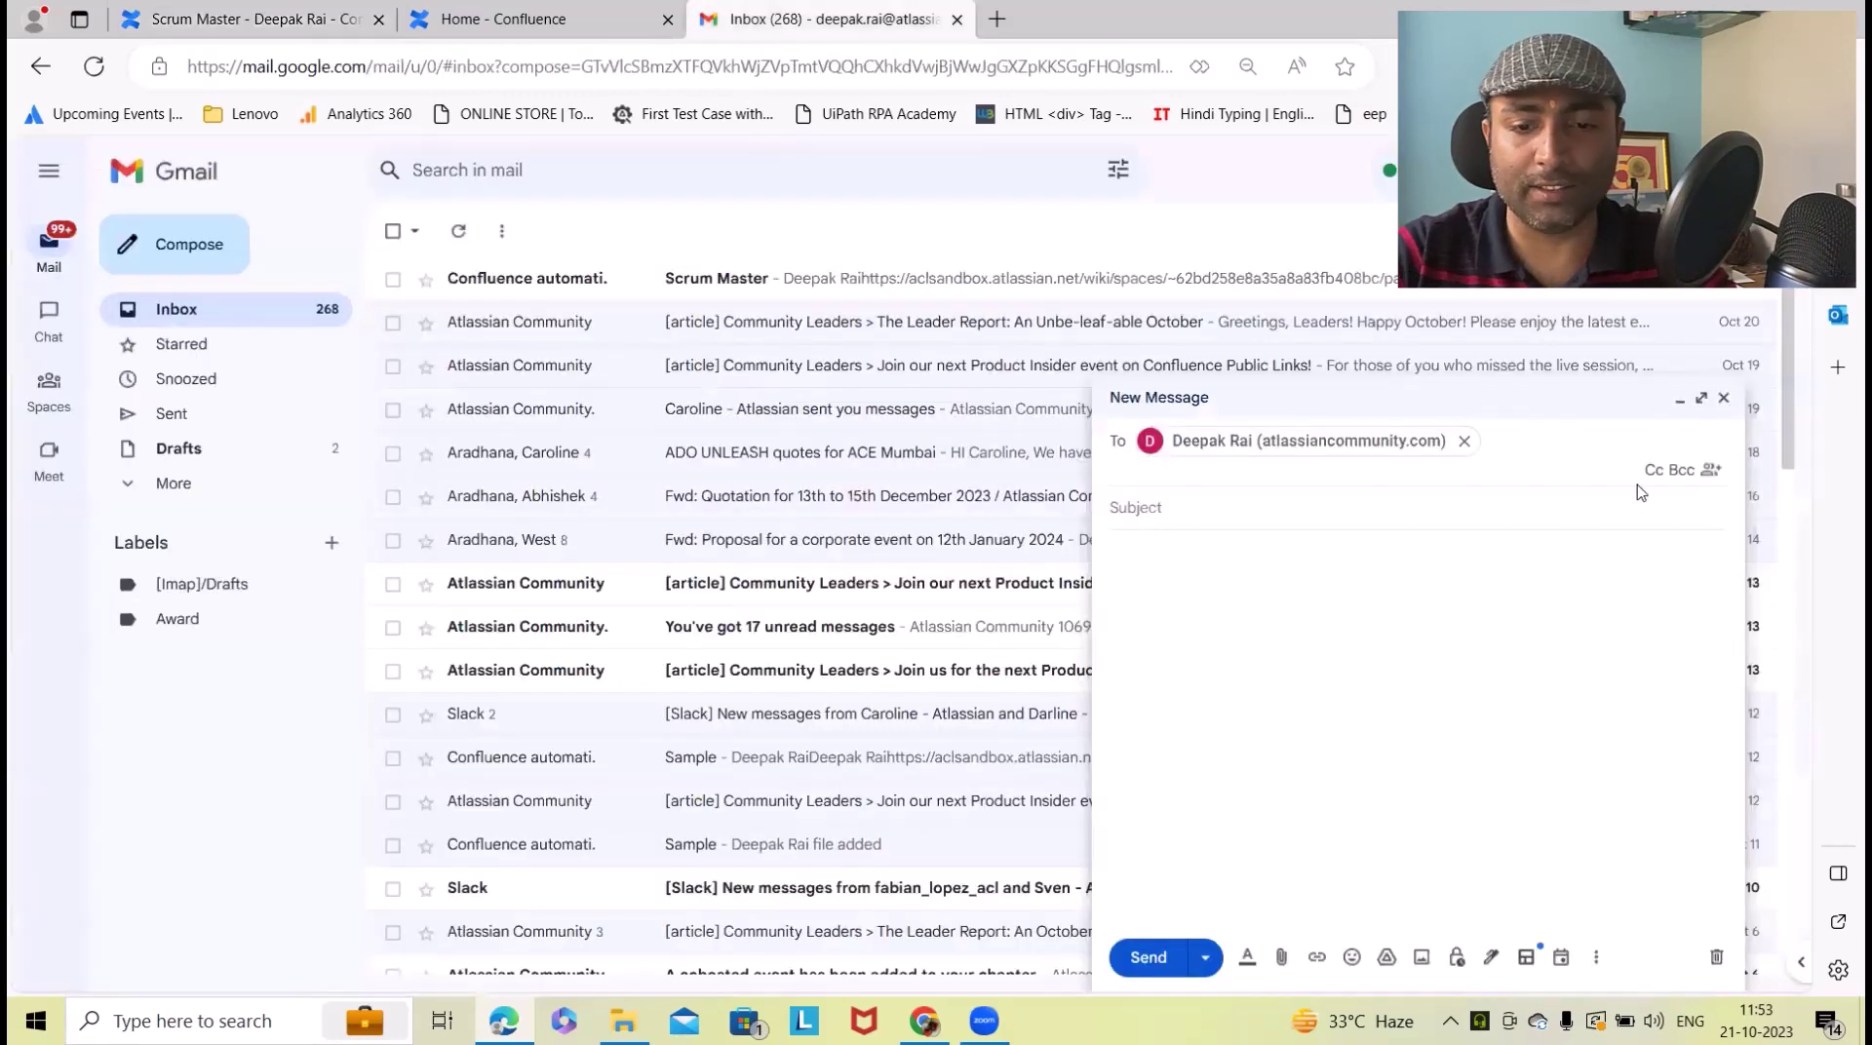
pyautogui.click(1731, 410)
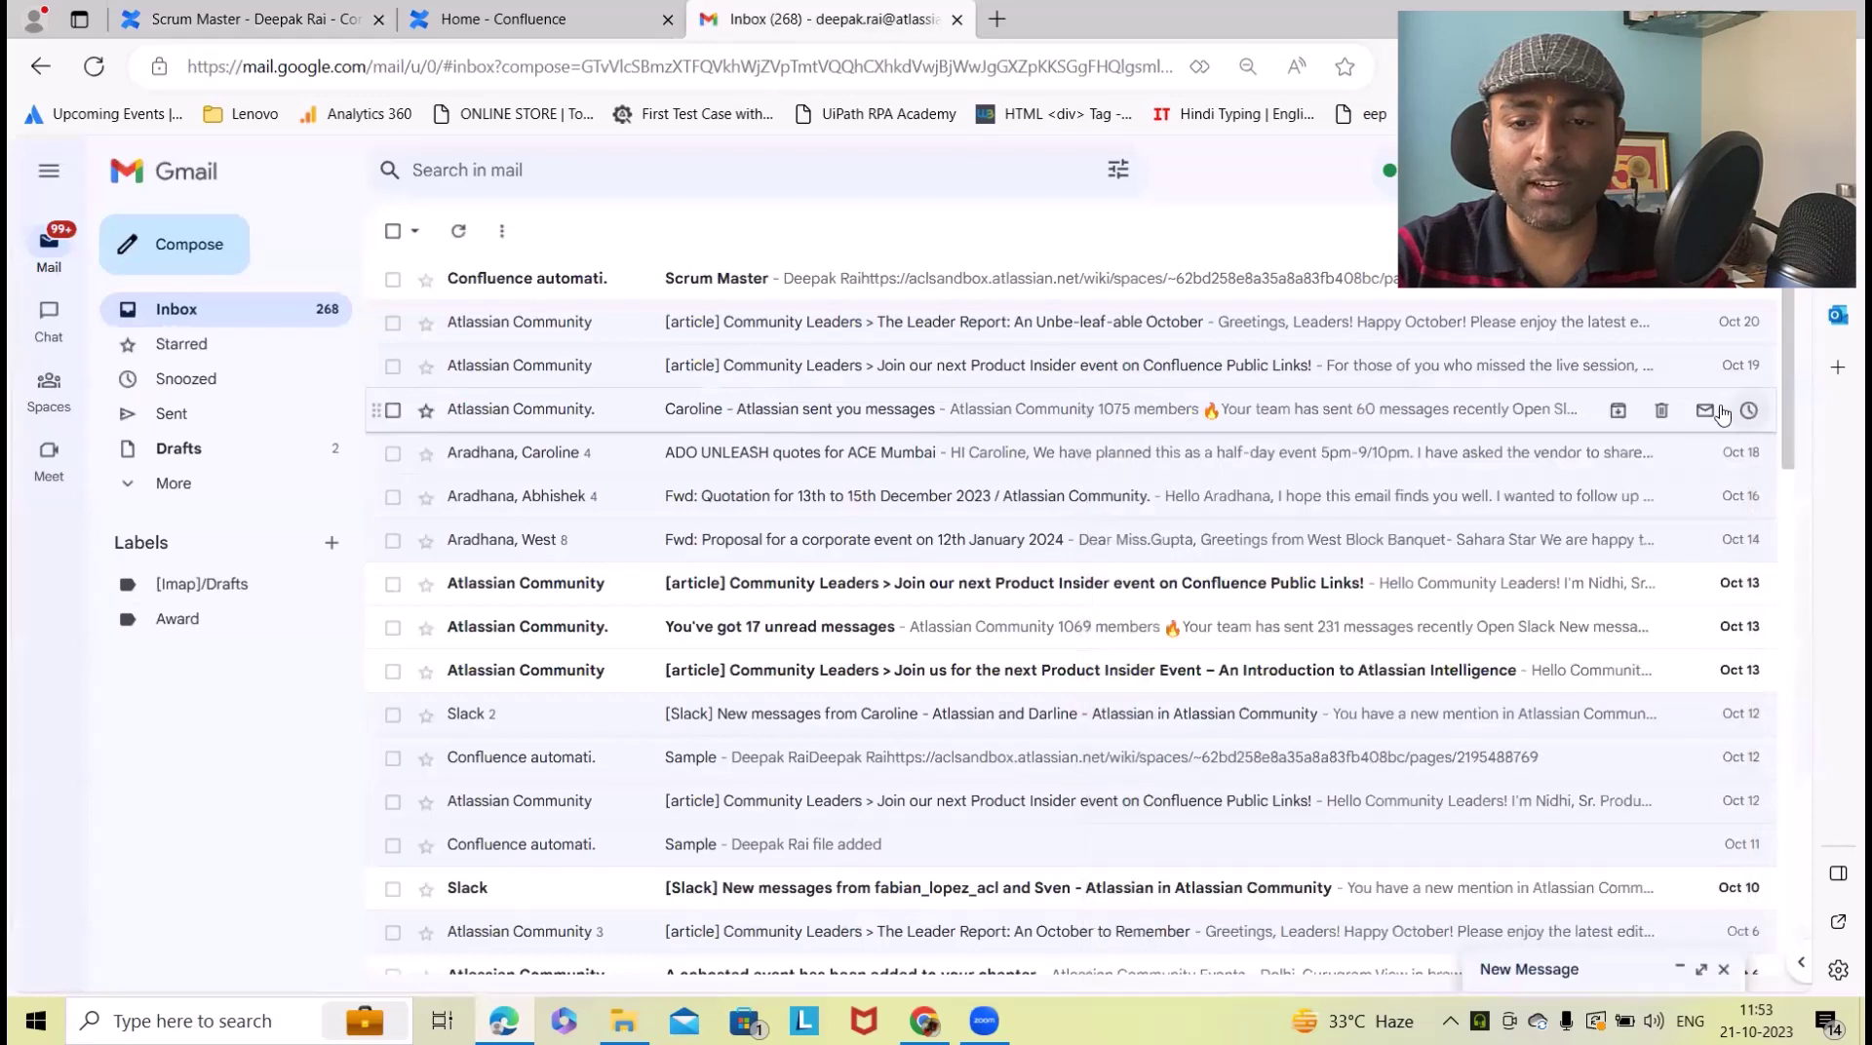
pyautogui.click(824, 288)
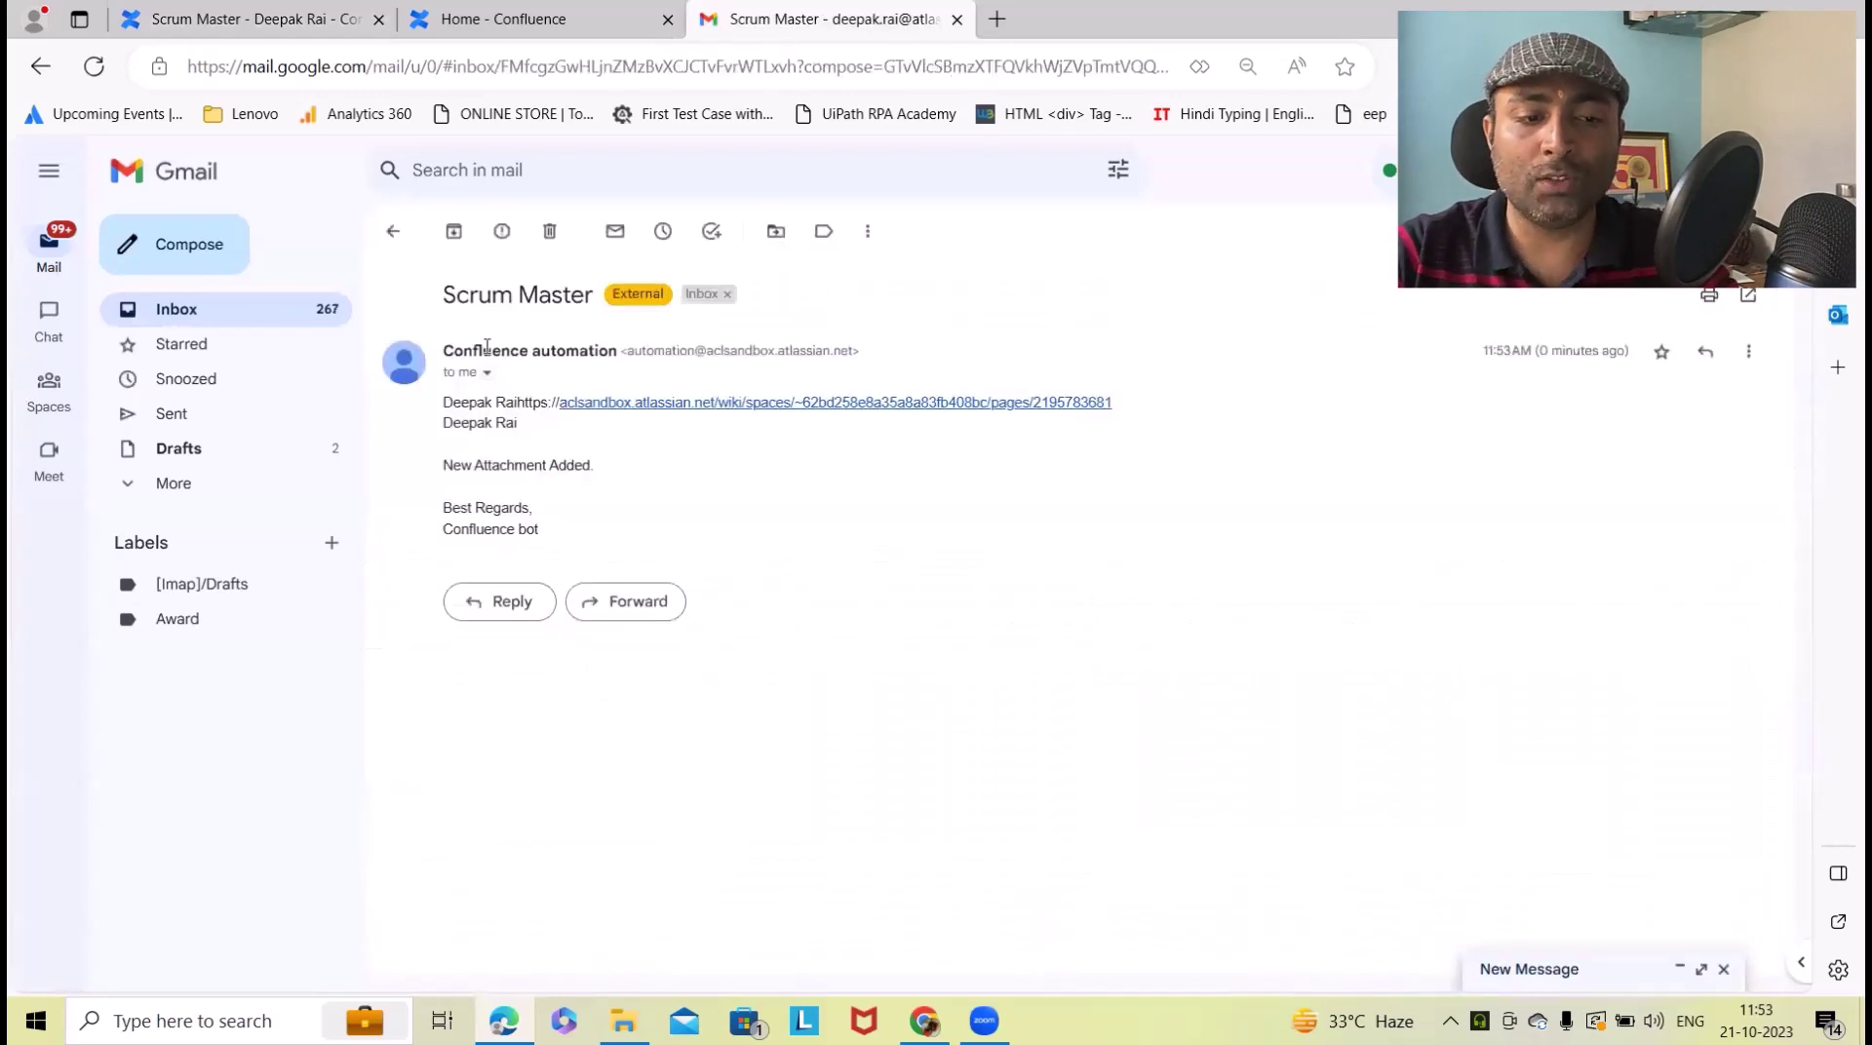
# - Highlight the email's subject, author name and 'New Attachment Added.' line
pyautogui.moveTo(462, 295); pyautogui.dragTo(618, 307)
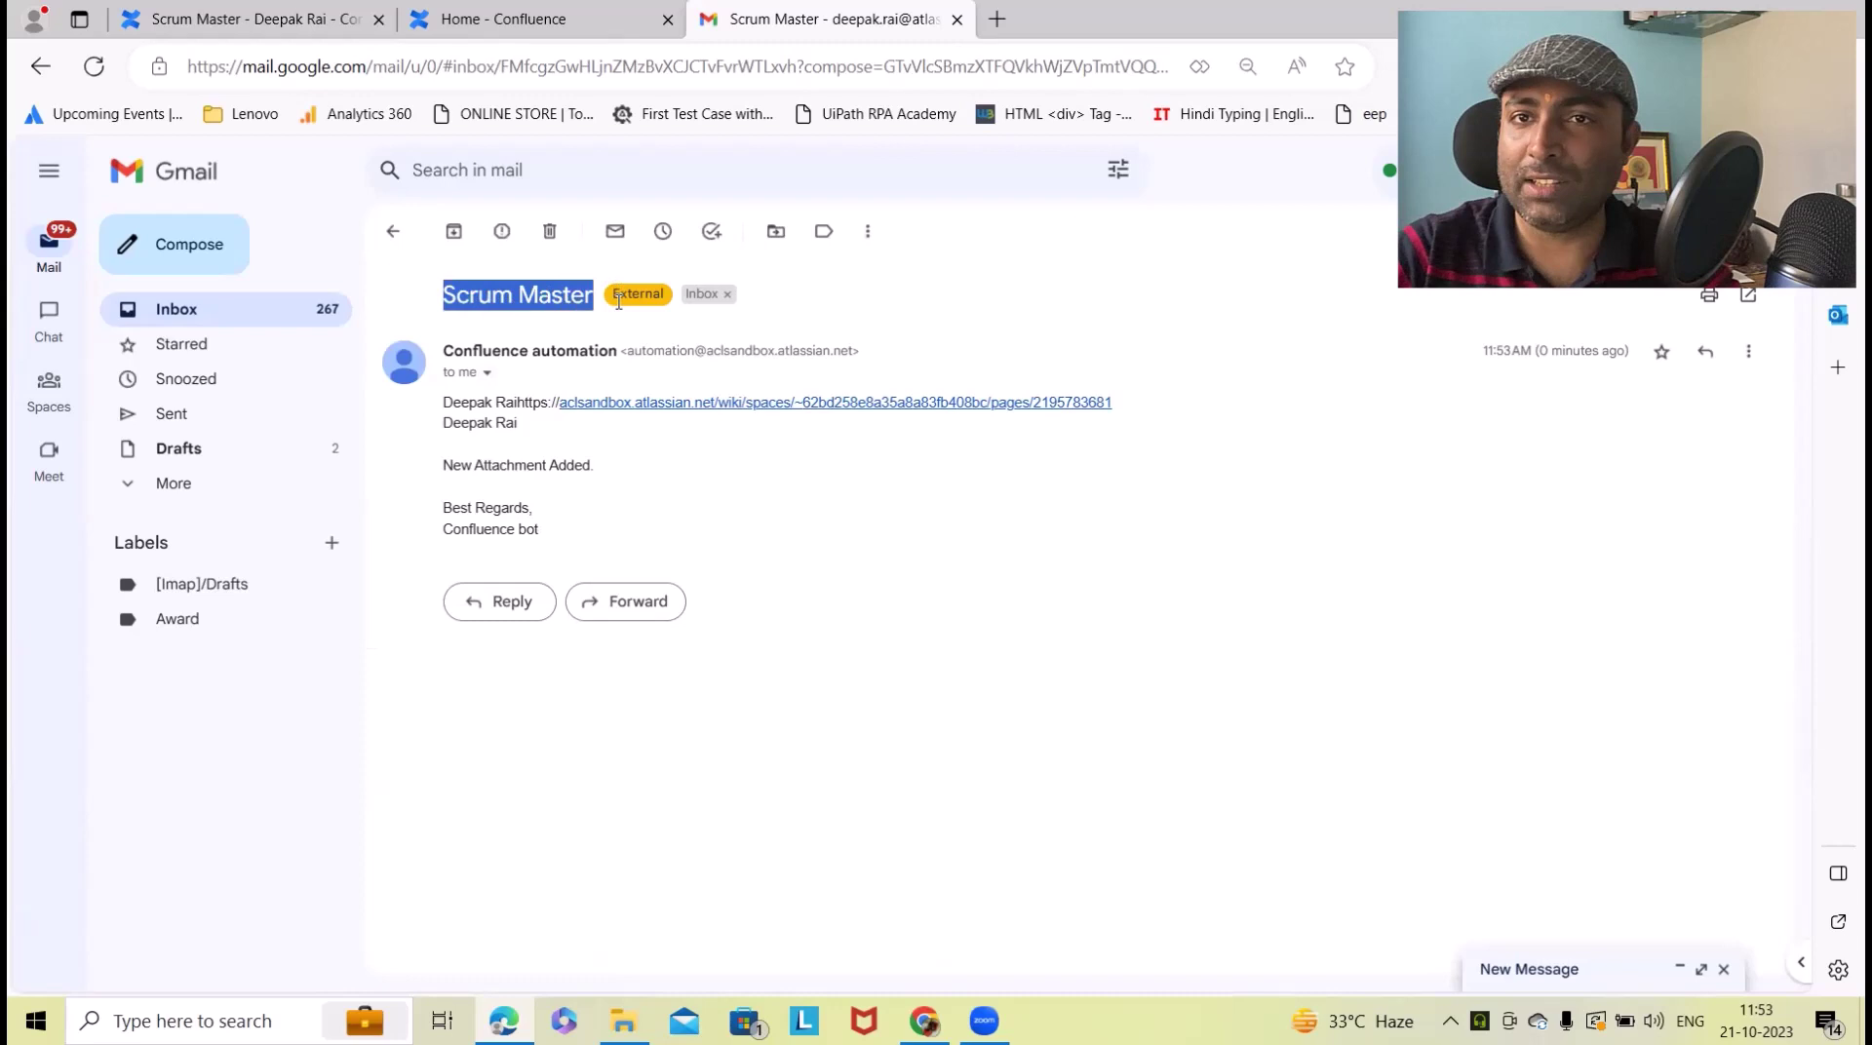
pyautogui.click(681, 523)
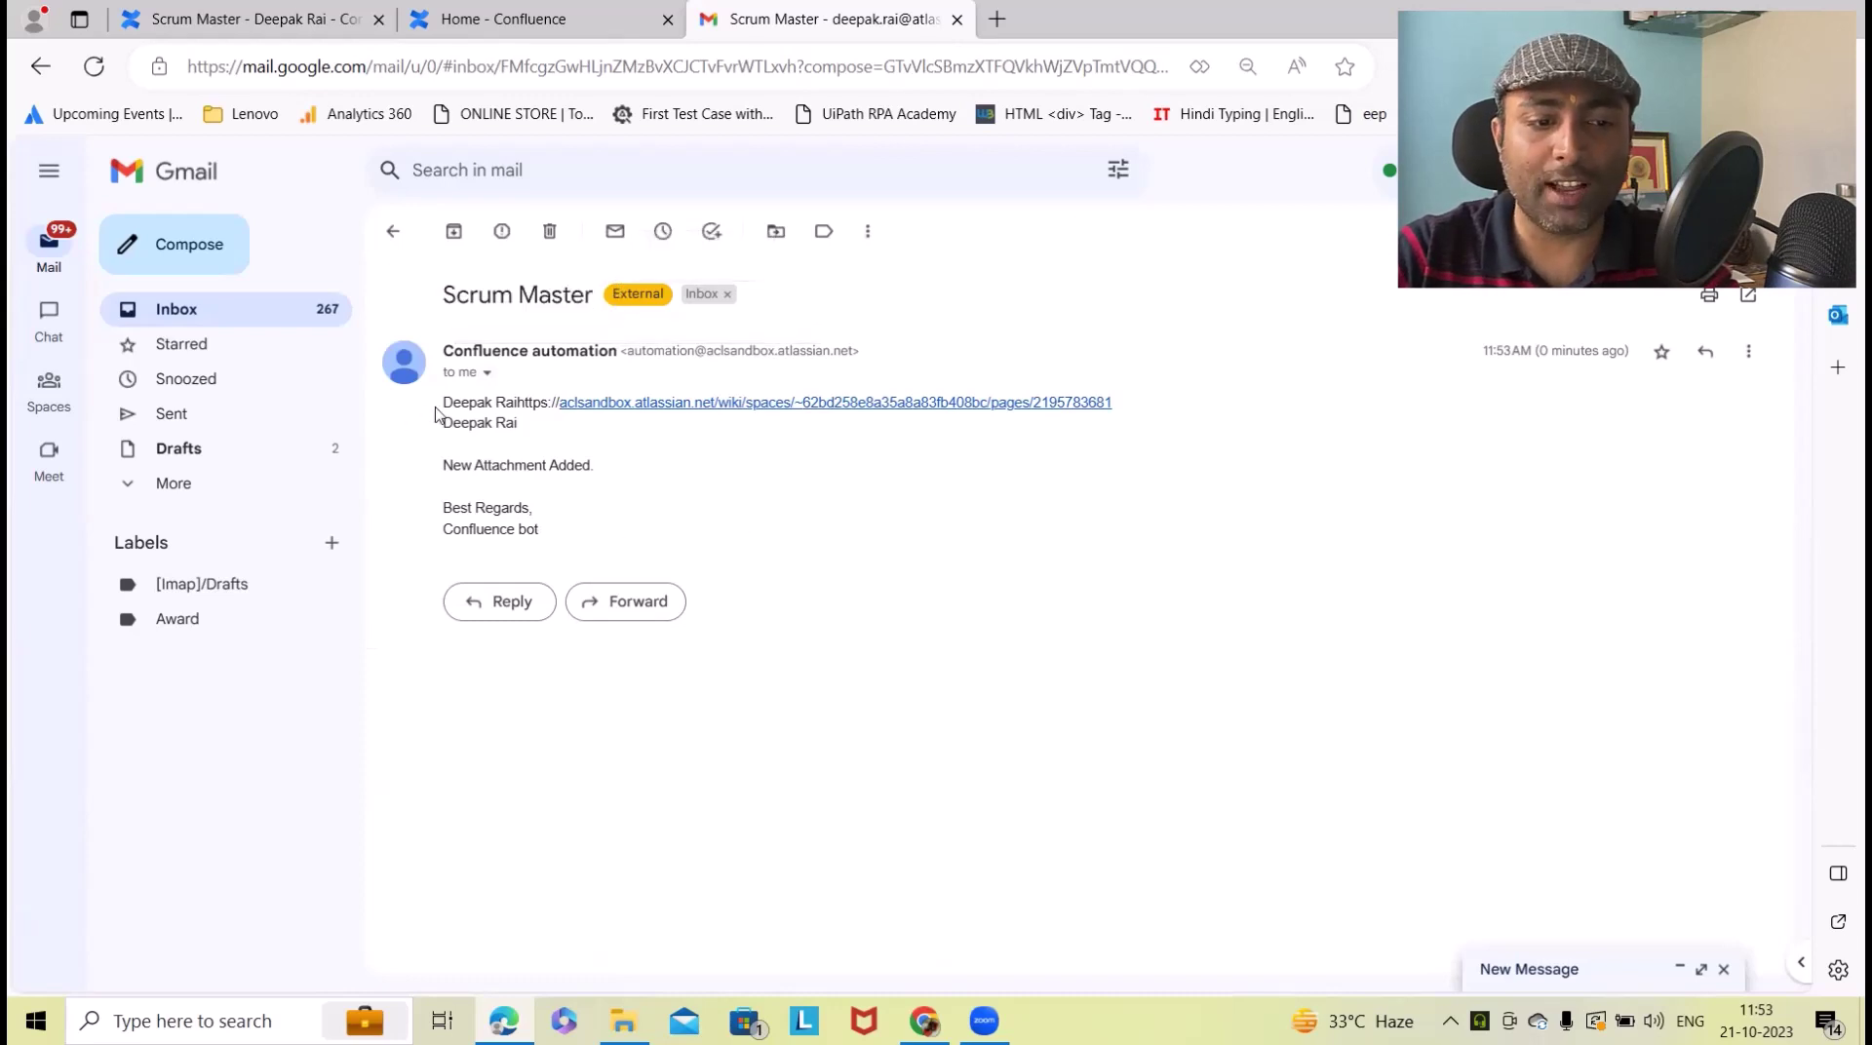
pyautogui.moveTo(442, 404)
pyautogui.mouseDown()
pyautogui.moveTo(585, 420)
pyautogui.moveTo(516, 400)
pyautogui.mouseUp()
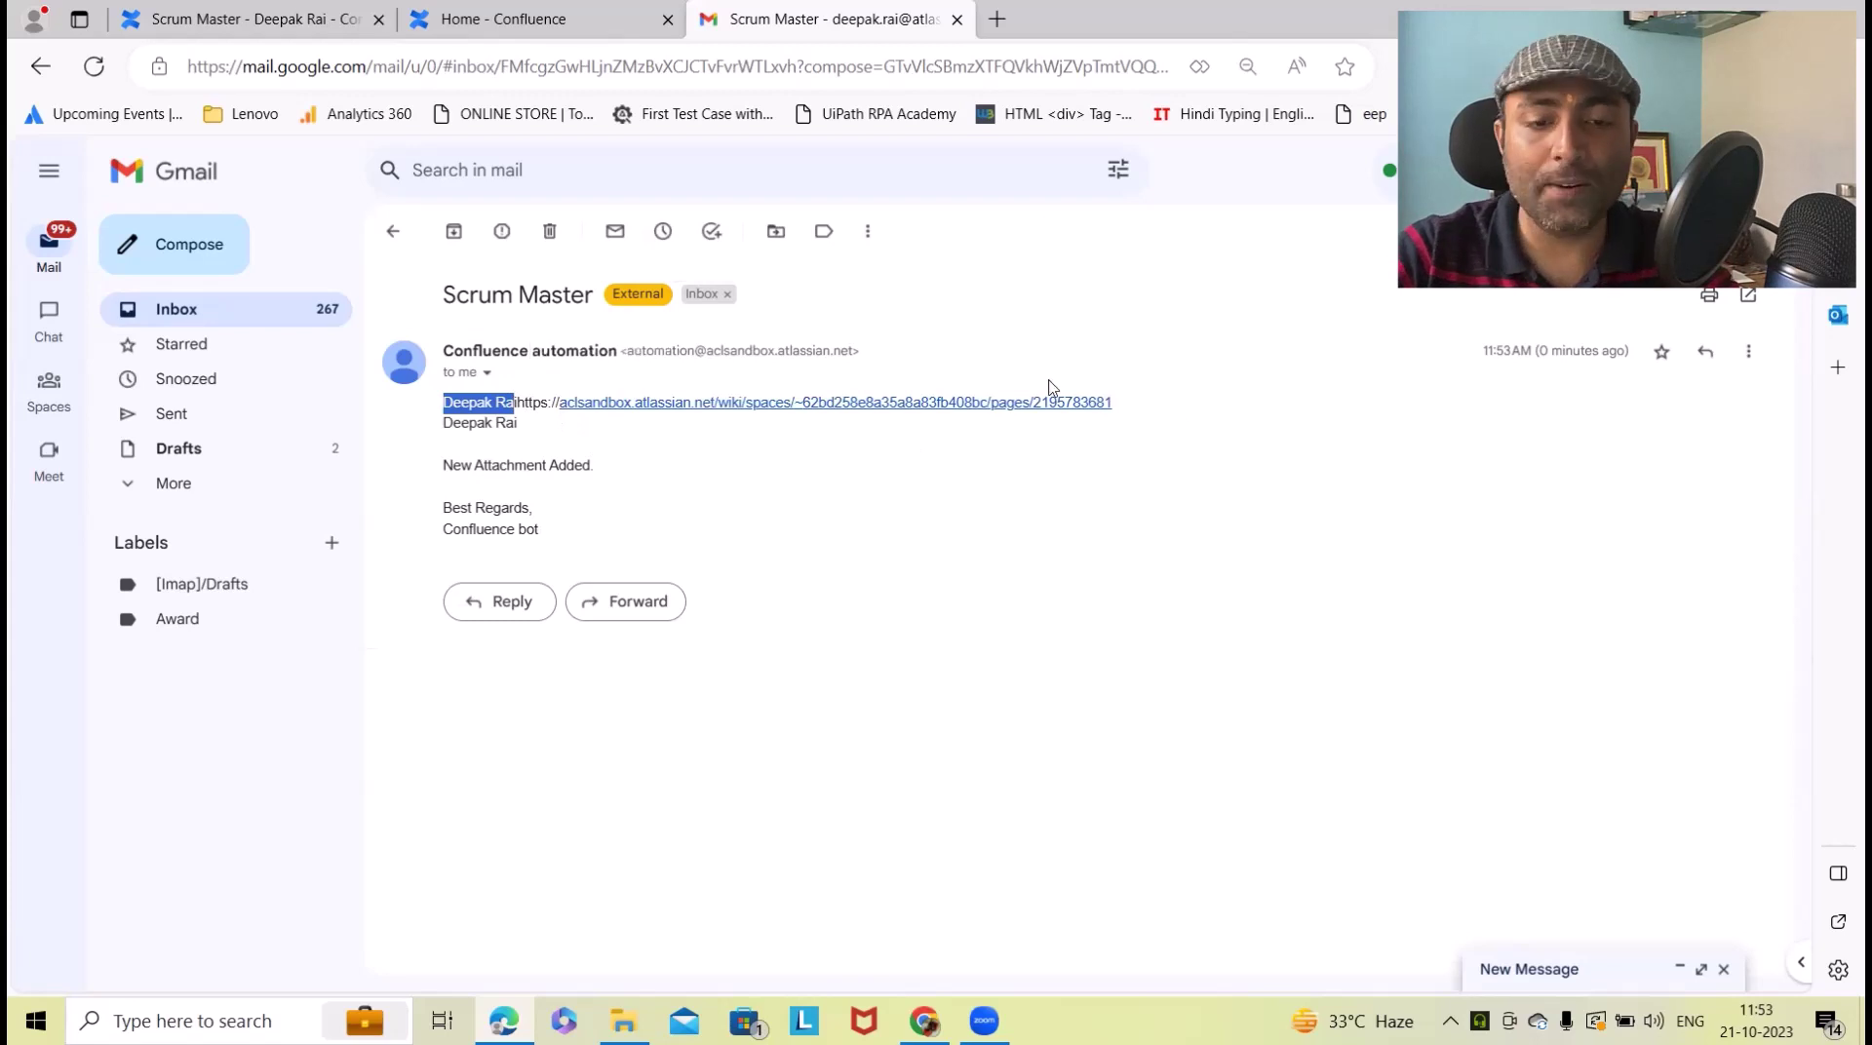
pyautogui.click(511, 425)
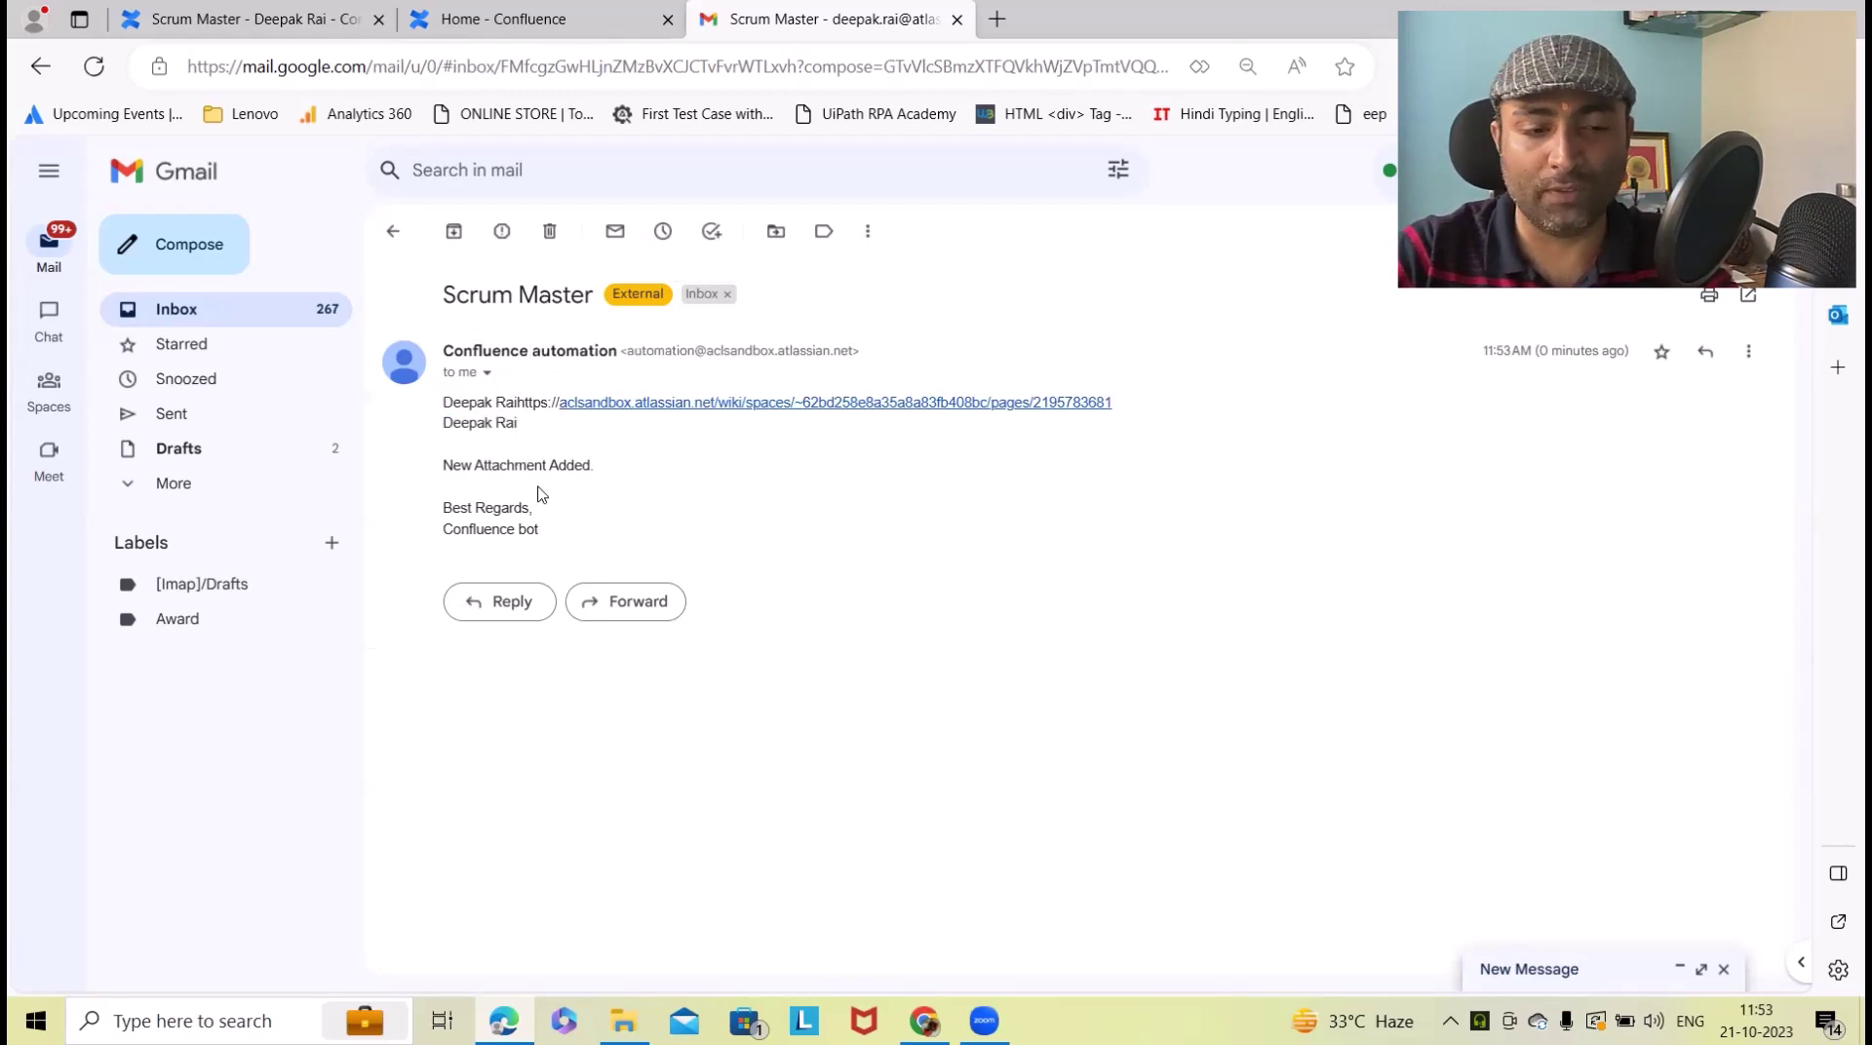
pyautogui.moveTo(454, 466); pyautogui.dragTo(587, 469)
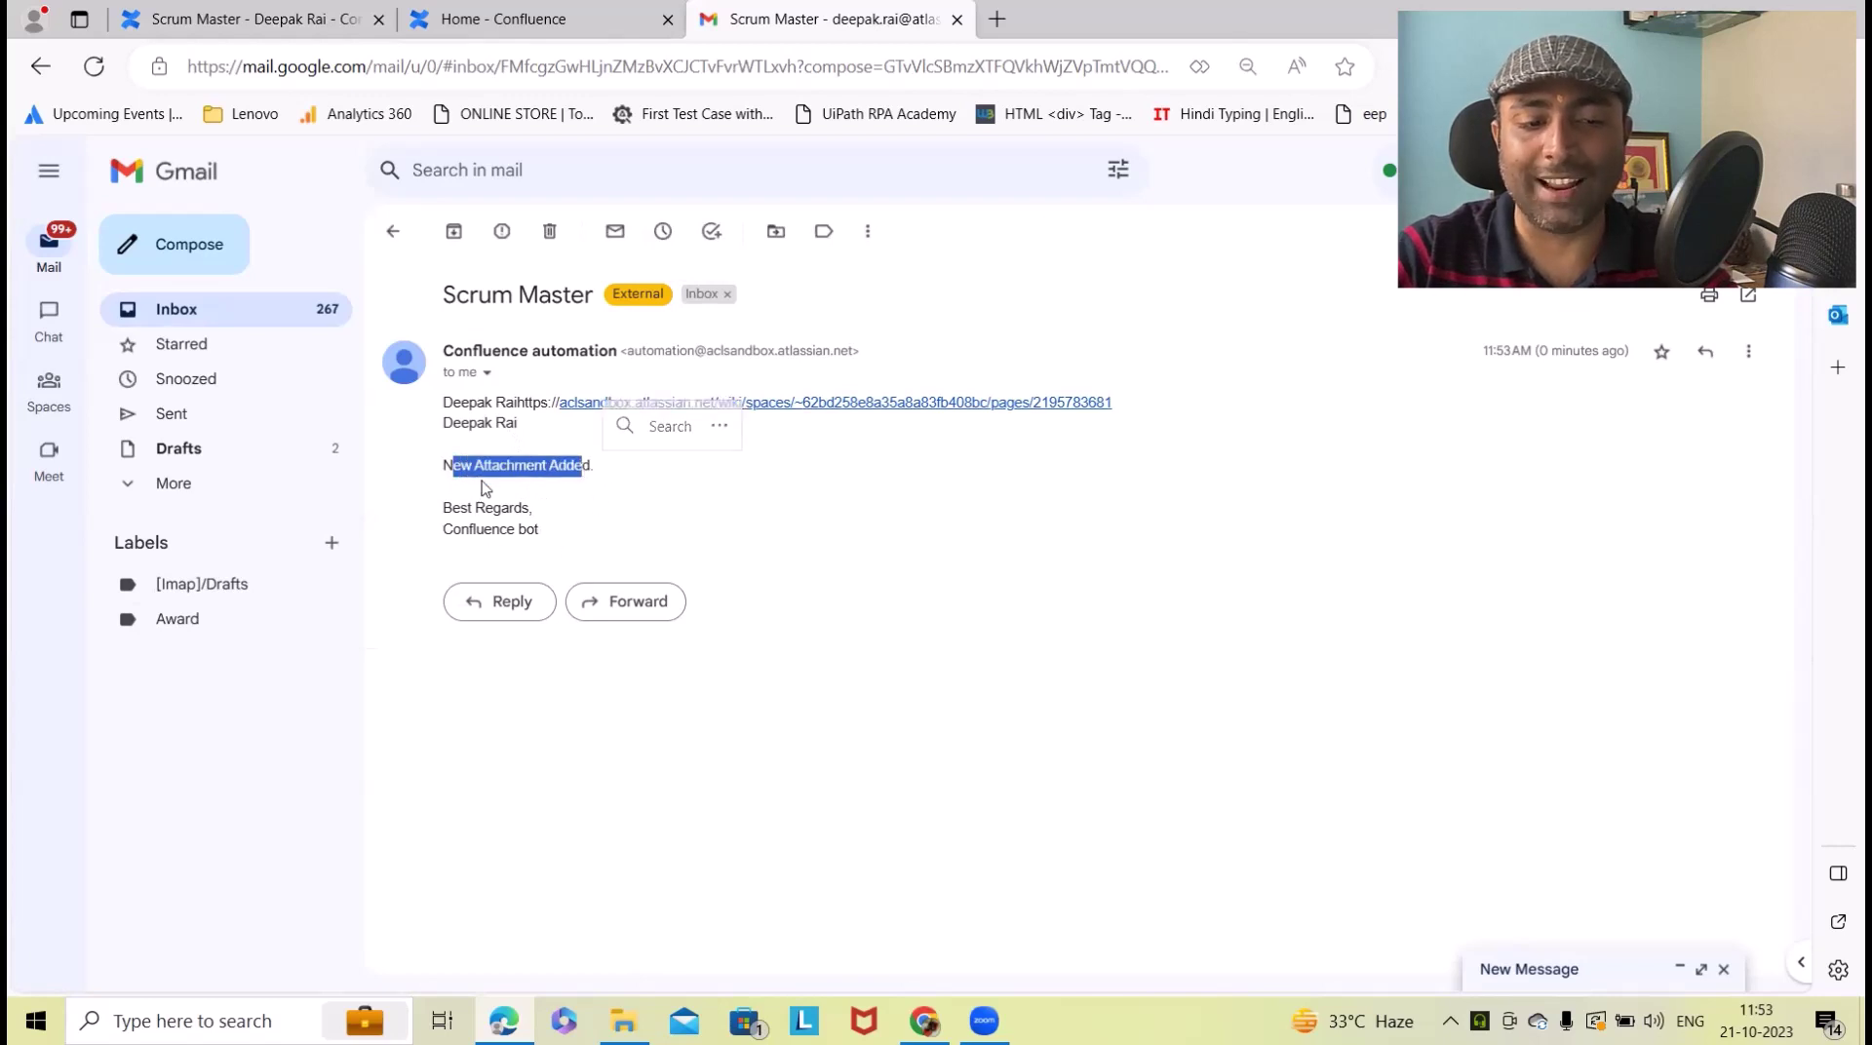